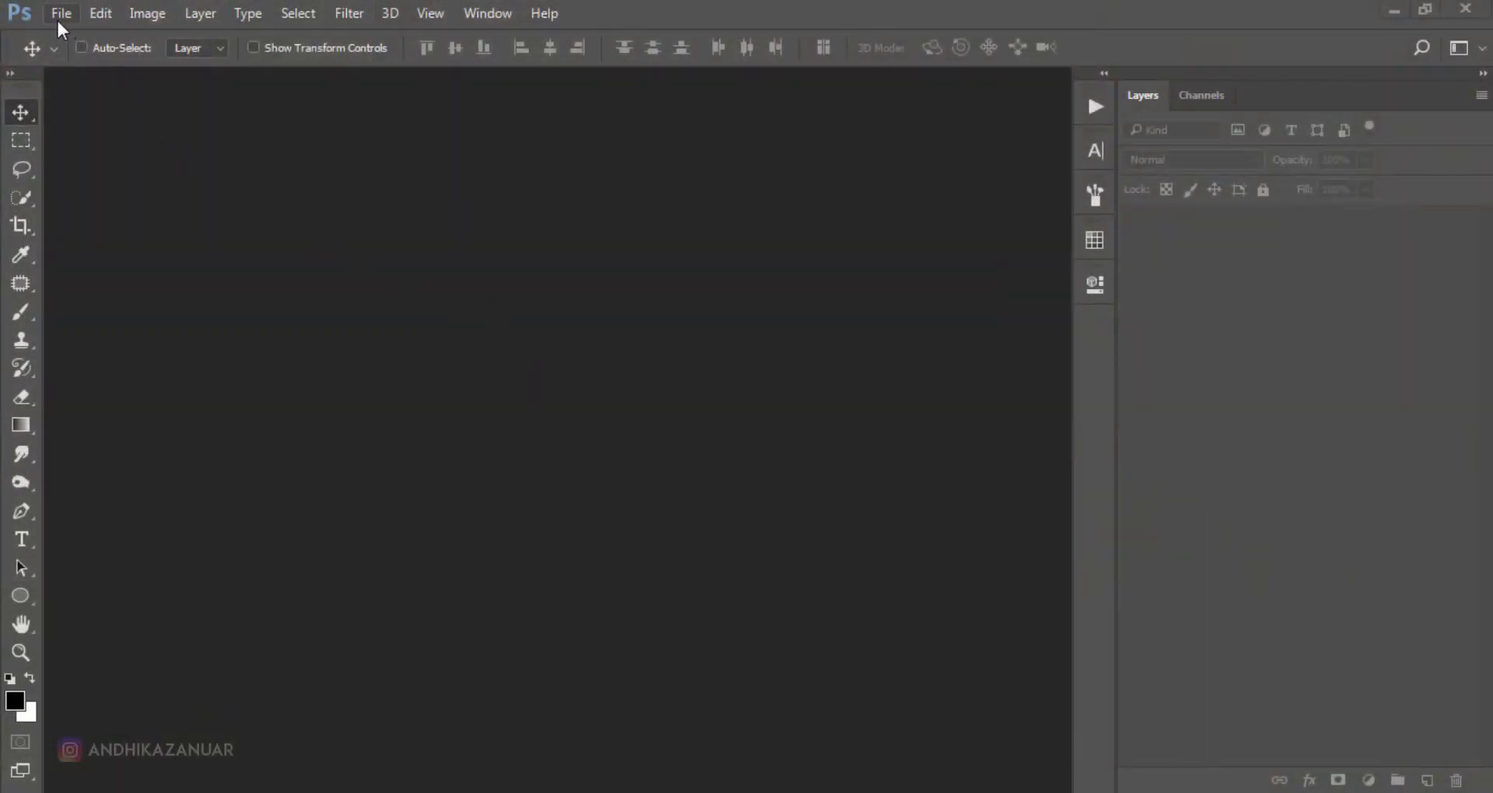
Create a new blank document 2700 px wide by 3000 px tall at 200 Pixels/Inch.
{"action": "left_click", "coordinate": [59, 17]}
{"action": "left_click", "coordinate": [108, 42]}
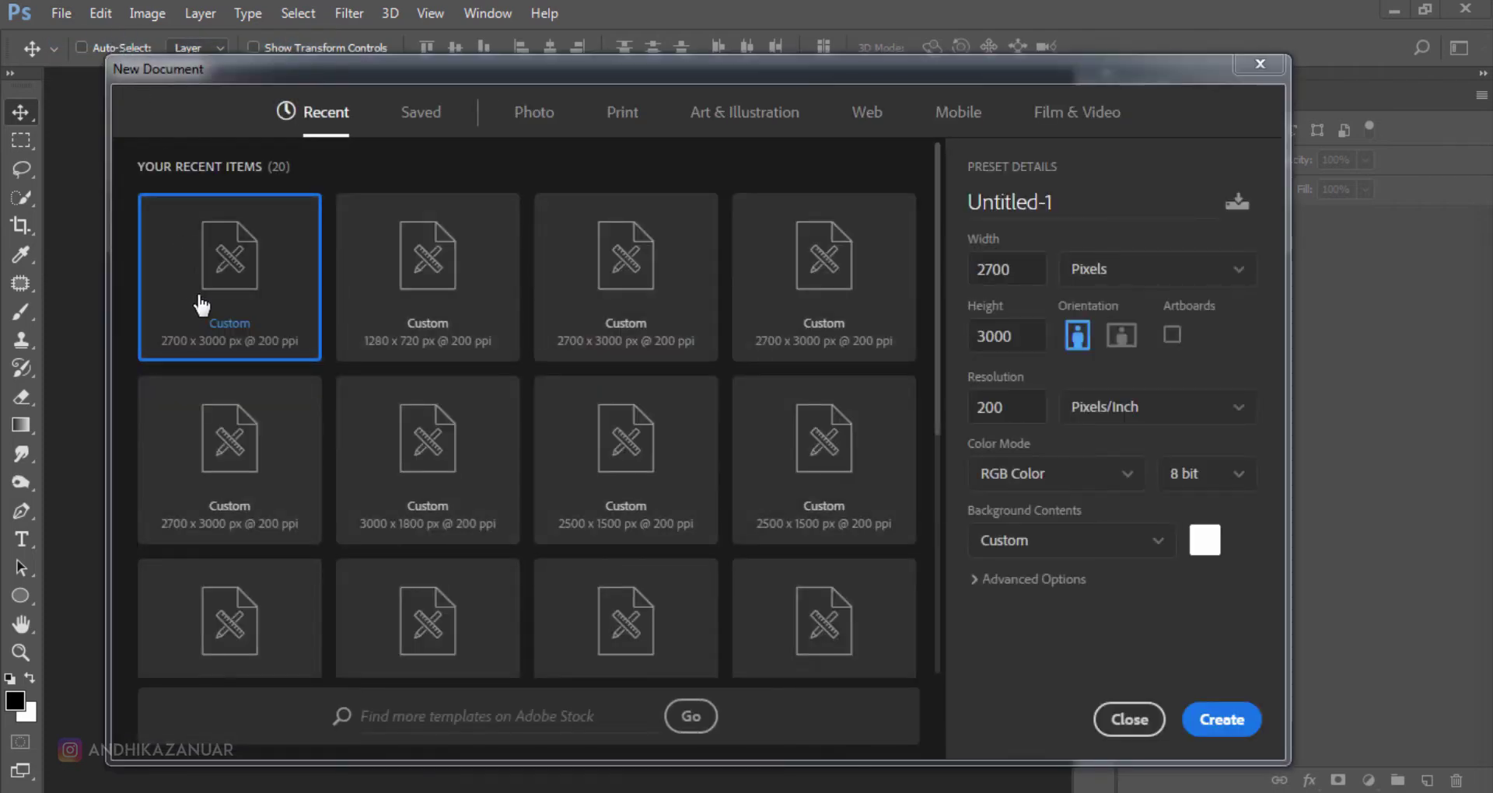
{"action": "double_click", "coordinate": [1011, 269]}
{"action": "double_click", "coordinate": [998, 335]}
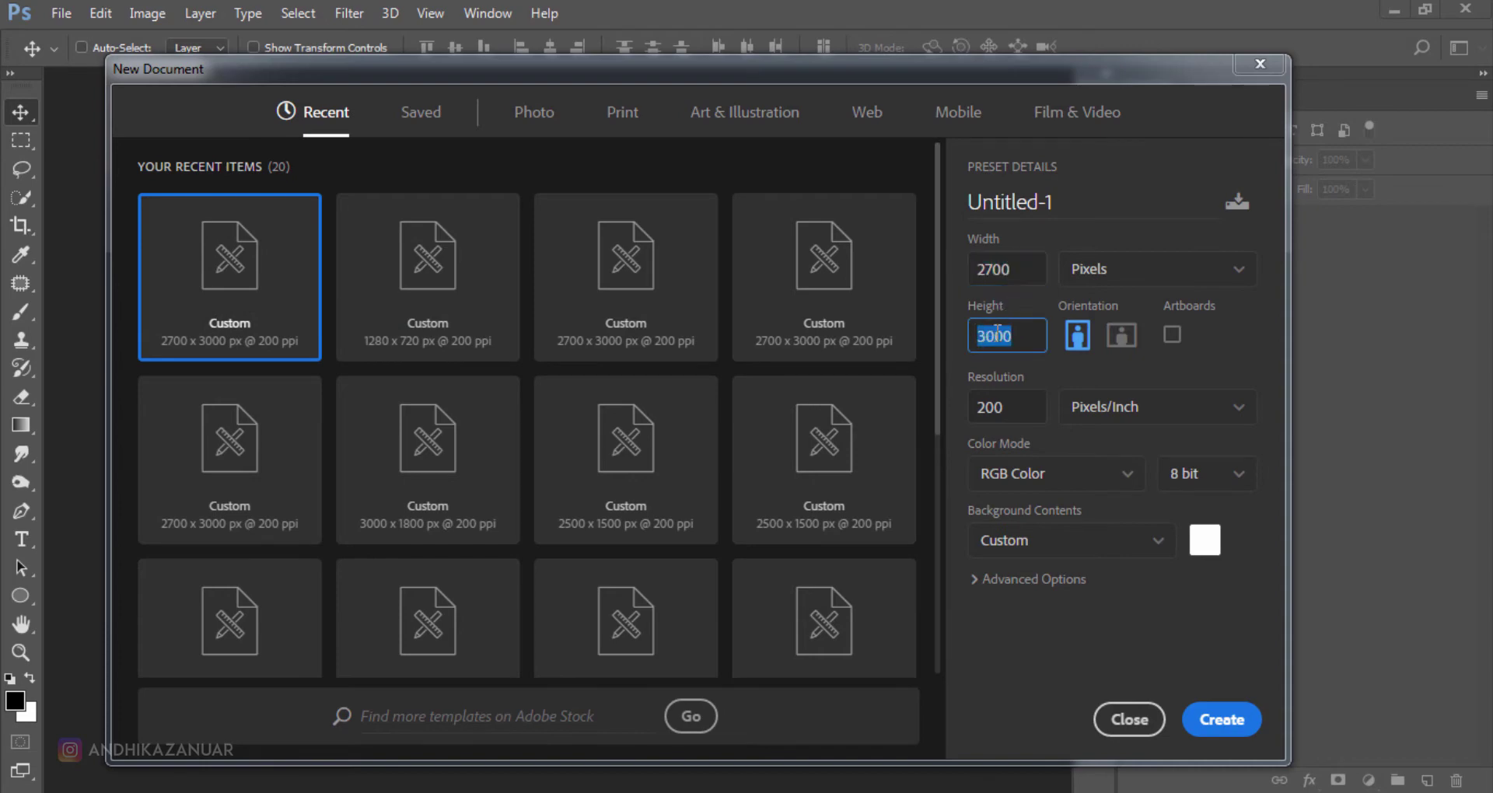
{"action": "left_click", "coordinate": [1032, 336]}
{"action": "left_click", "coordinate": [1219, 720]}
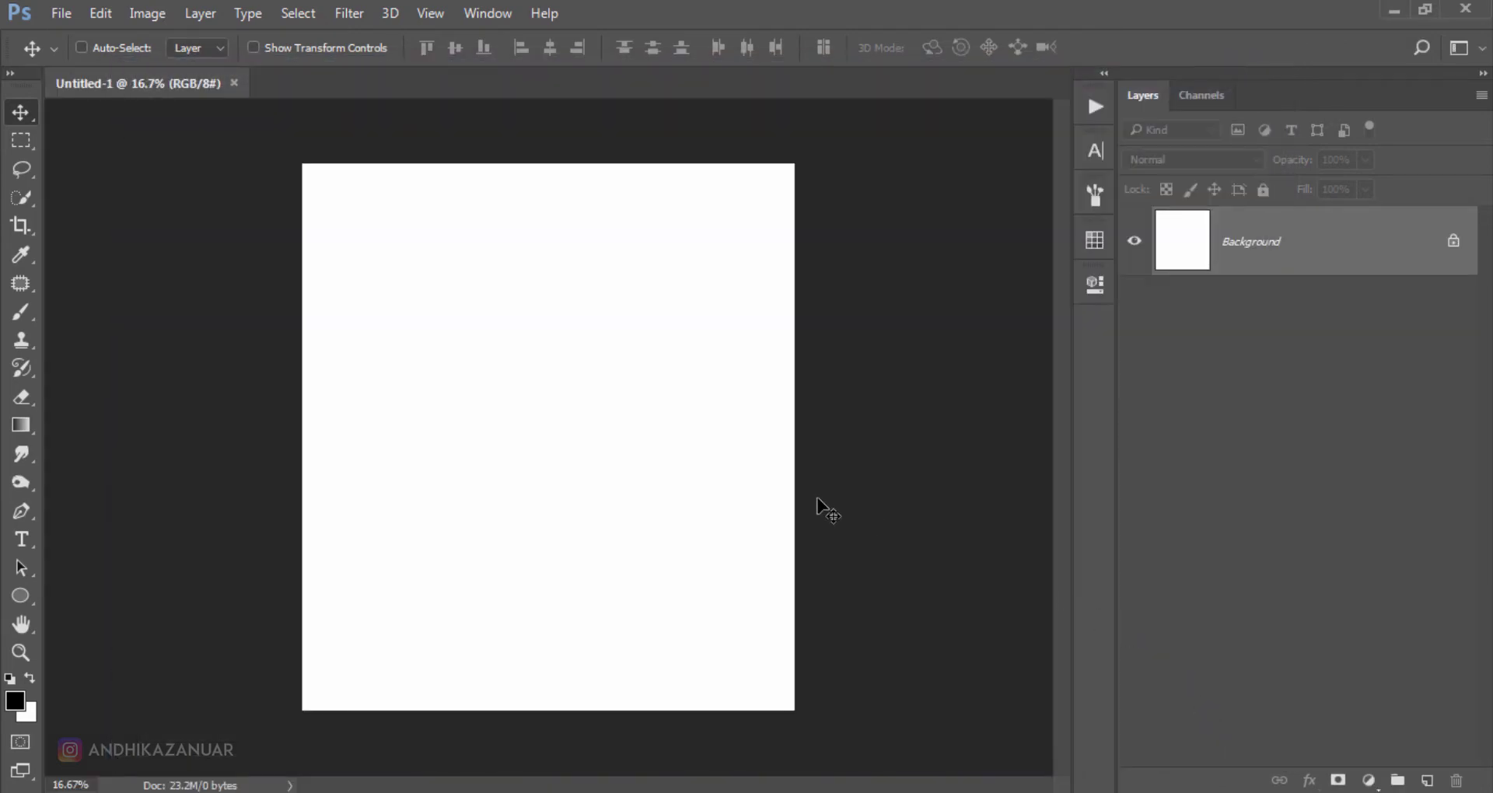
Place the bannack_ghost_town_431_by_falln_stock house photo into the document as an embedded layer.
{"action": "scroll", "coordinate": [684, 442], "scroll_direction": "up", "scroll_amount": 1}
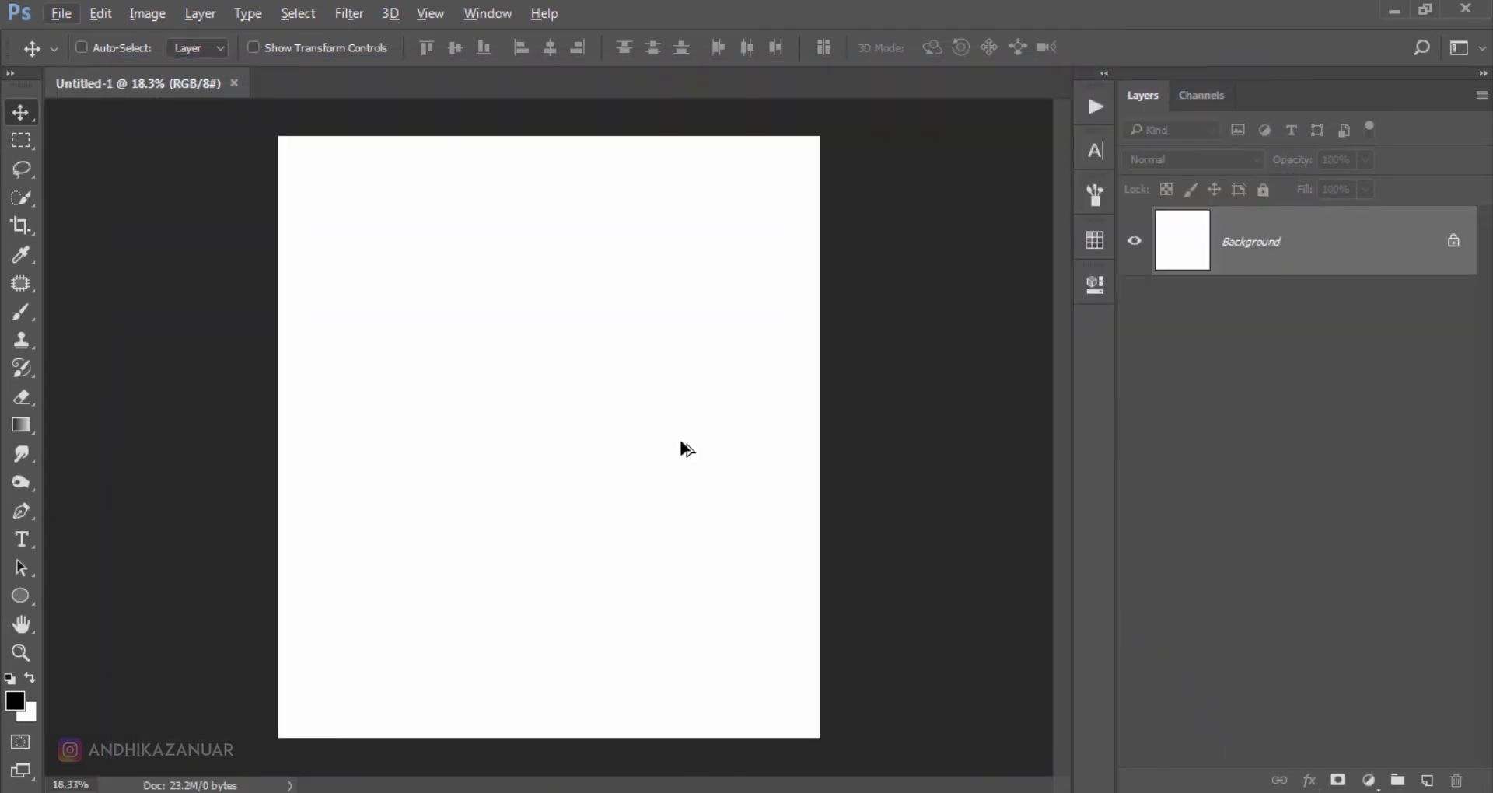
{"action": "left_click", "coordinate": [66, 20]}
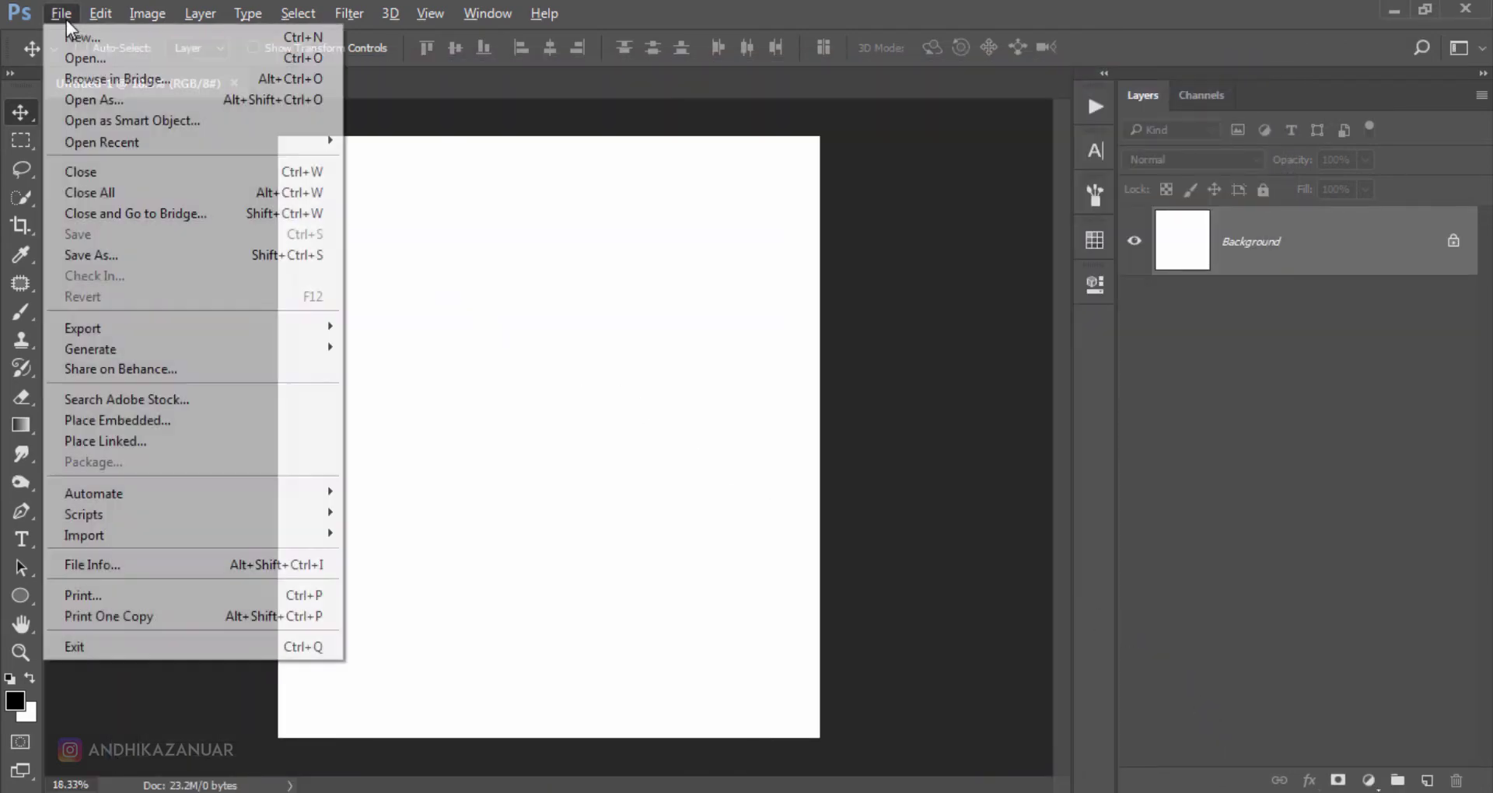
{"action": "left_click", "coordinate": [161, 421]}
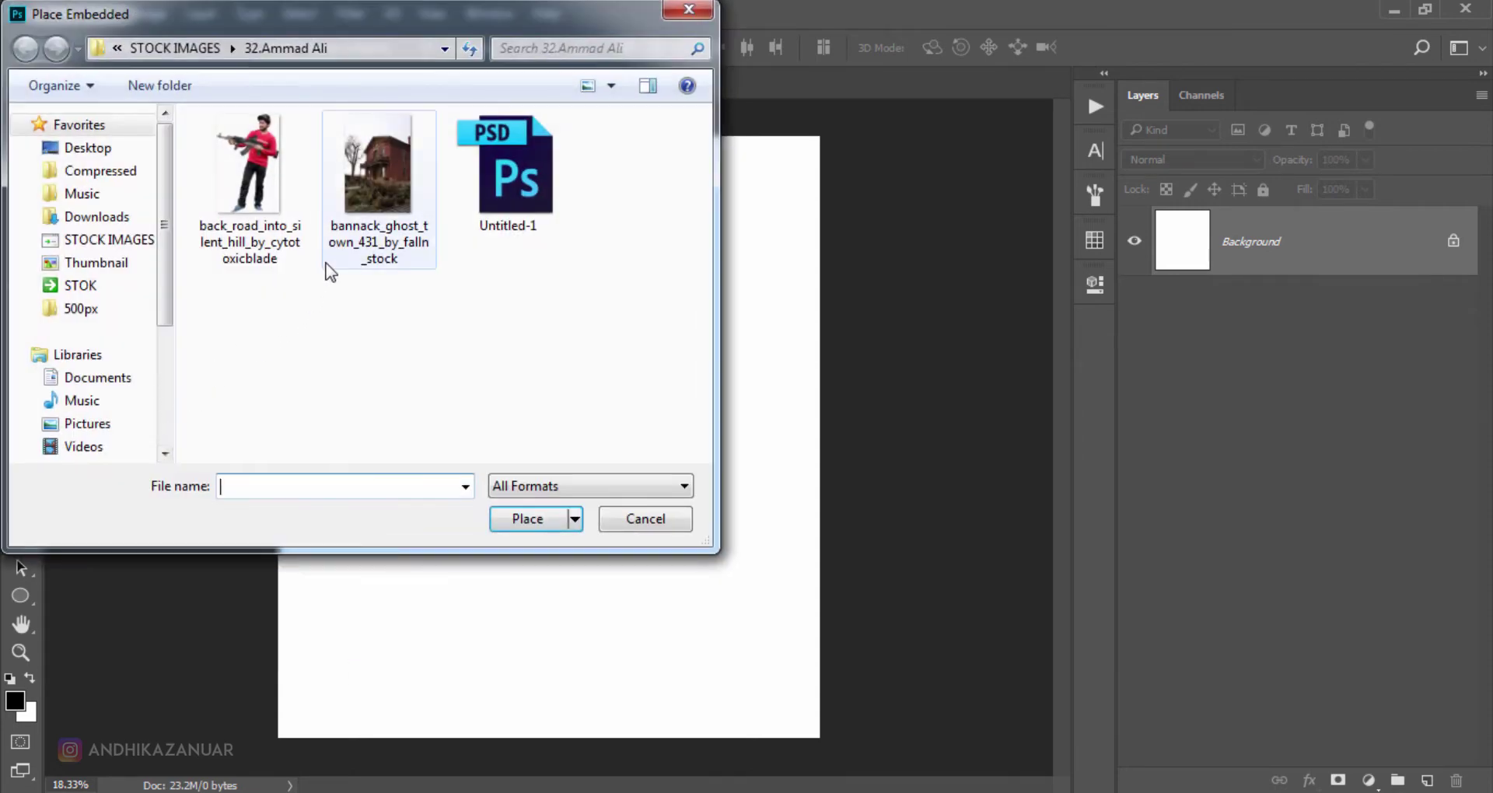
{"action": "left_click", "coordinate": [360, 232]}
{"action": "left_click", "coordinate": [526, 518]}
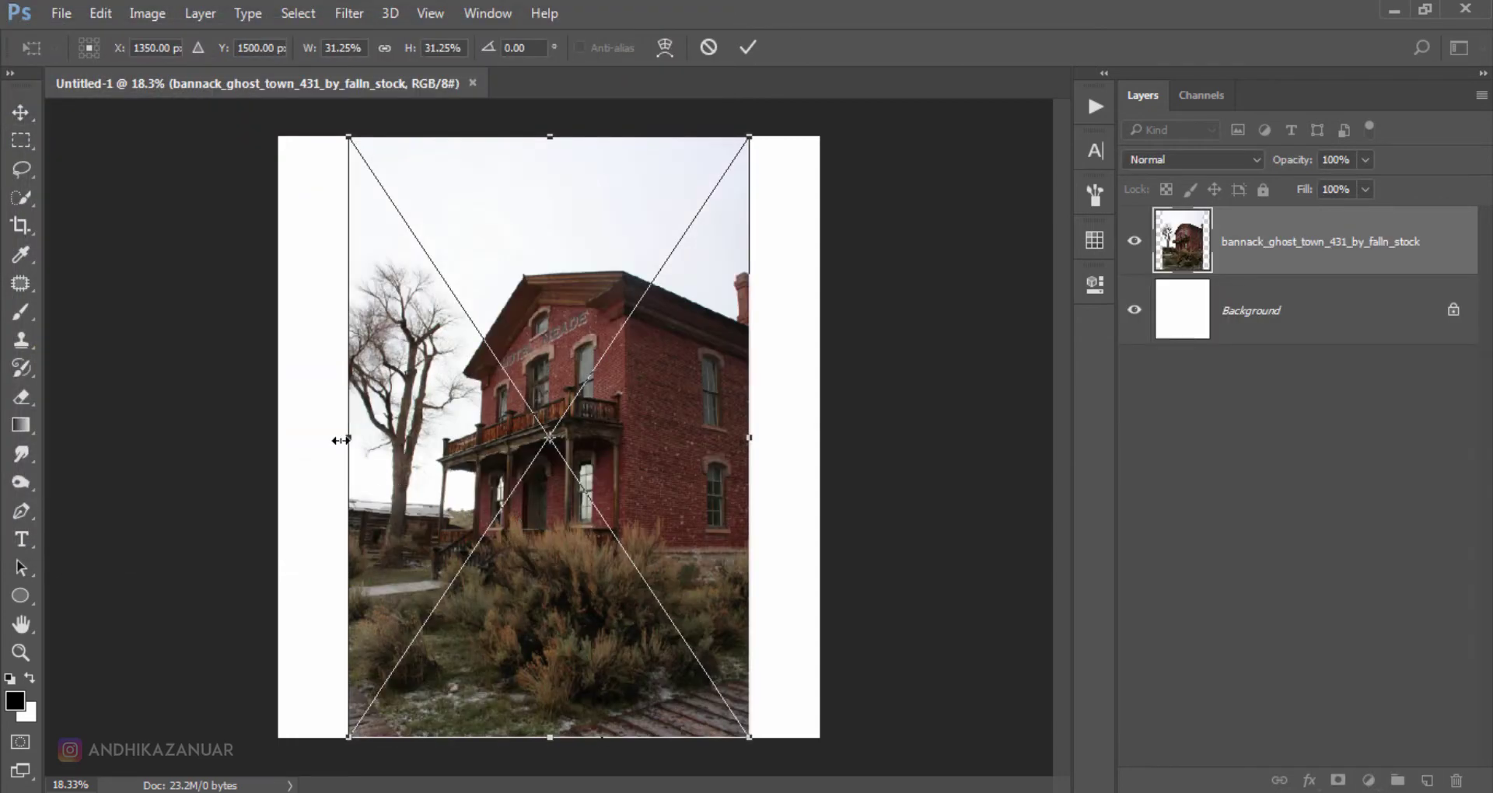
Stretch the house photo to the full canvas width, flip it horizontally, and commit.
{"action": "left_click_drag", "start_coordinate": [340, 435], "coordinate": [278, 435]}
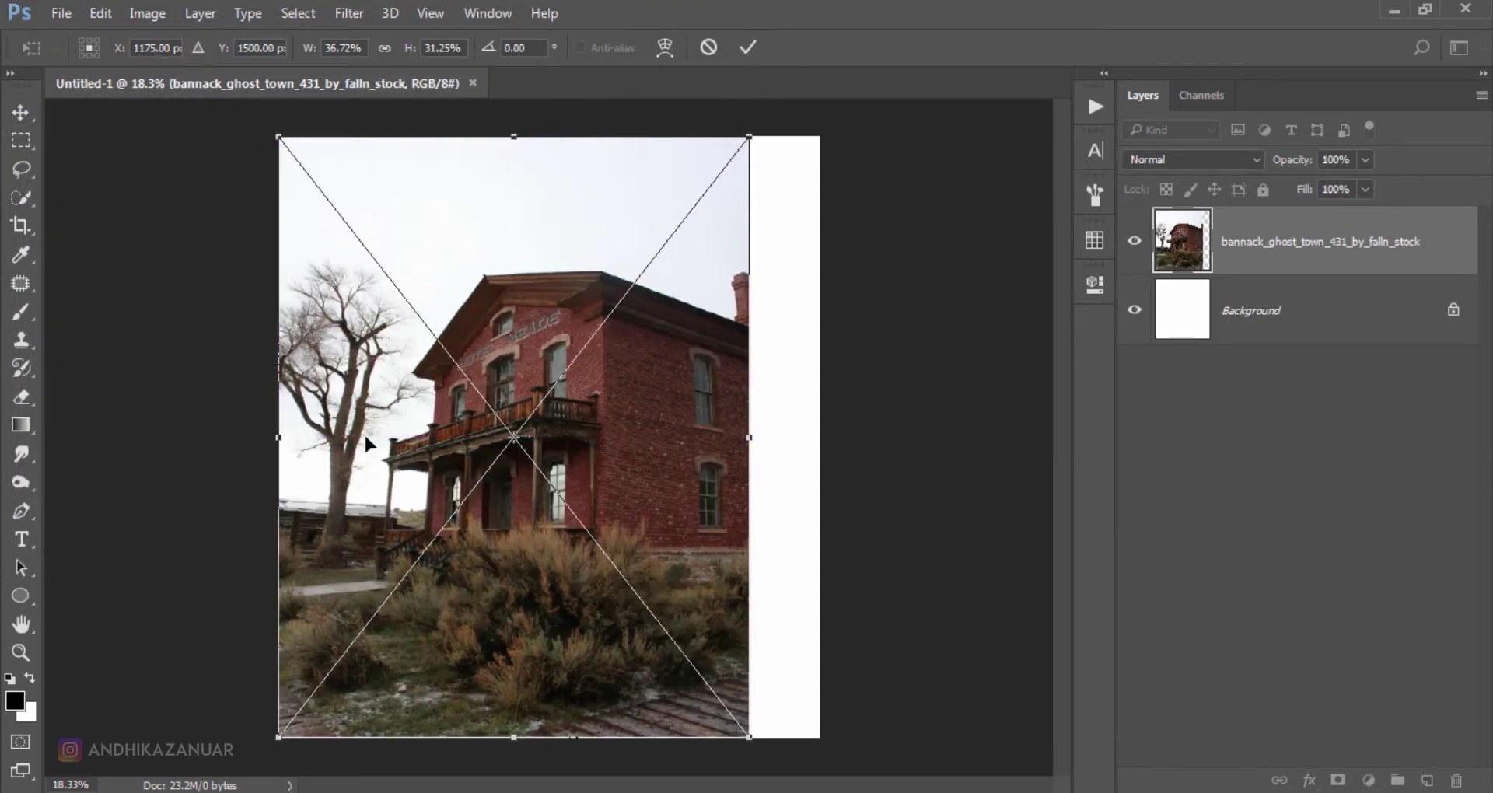
{"action": "left_click_drag", "start_coordinate": [748, 440], "coordinate": [808, 445]}
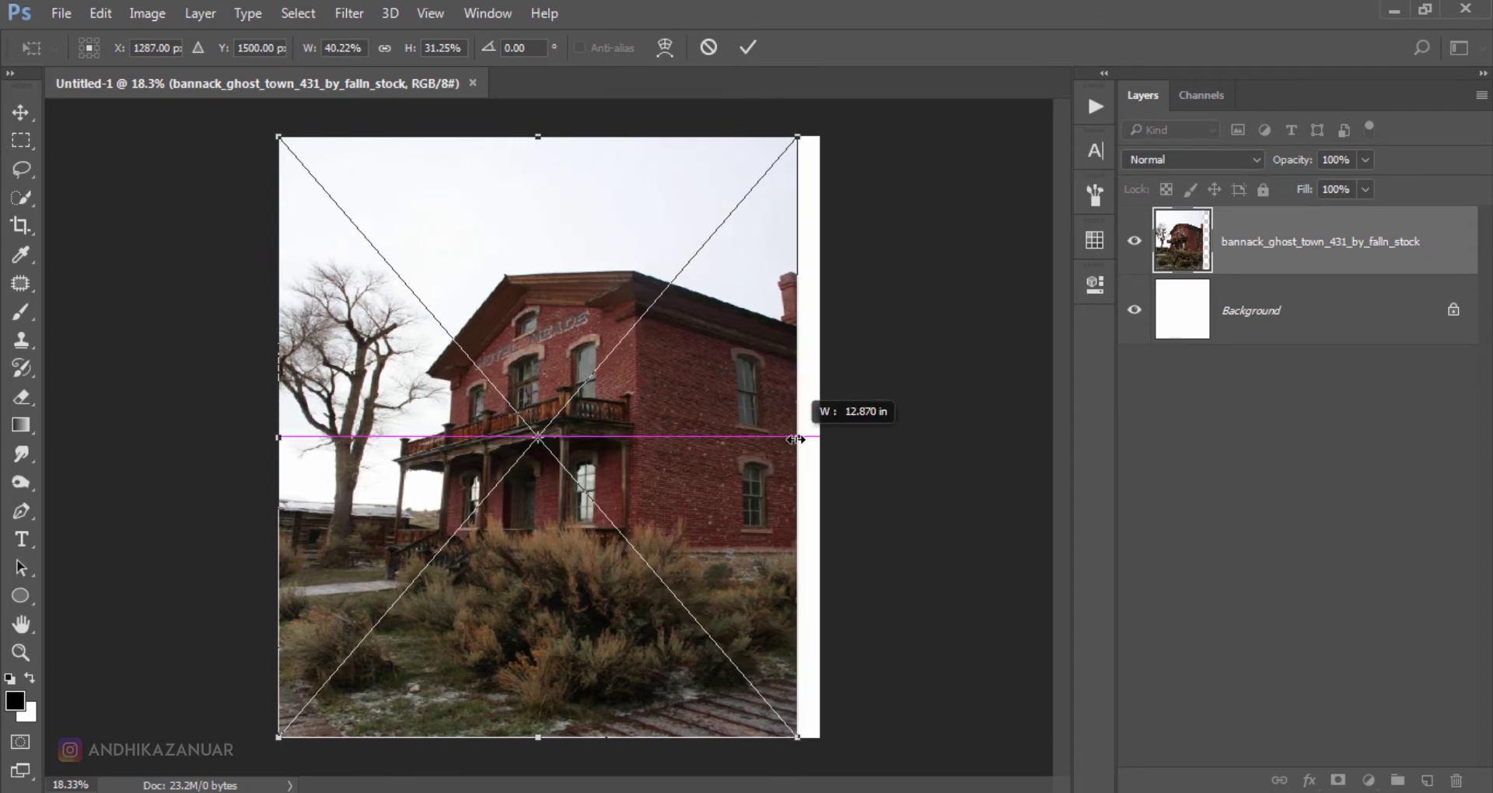
{"action": "right_click", "coordinate": [689, 461]}
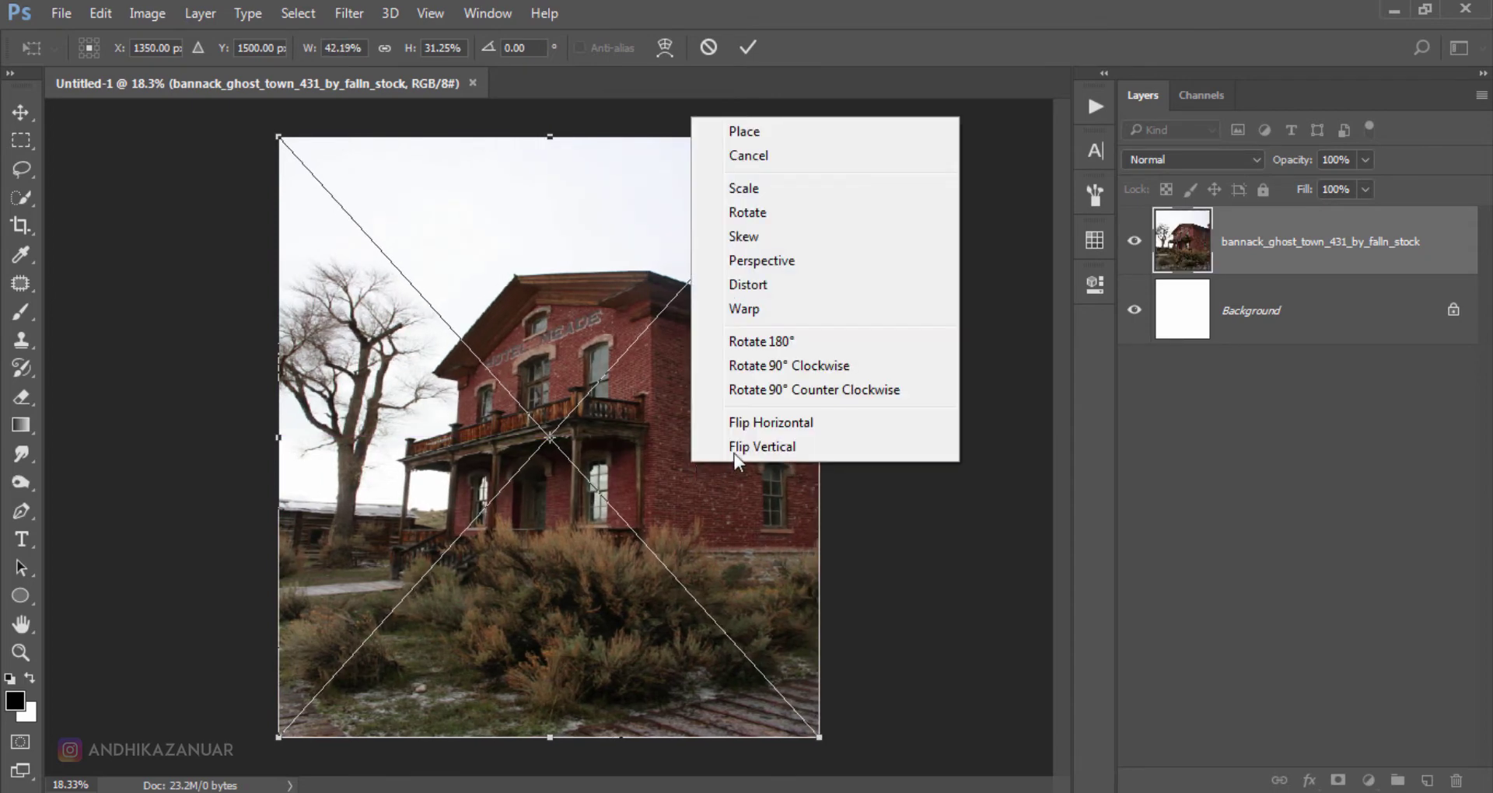
{"action": "left_click", "coordinate": [743, 425]}
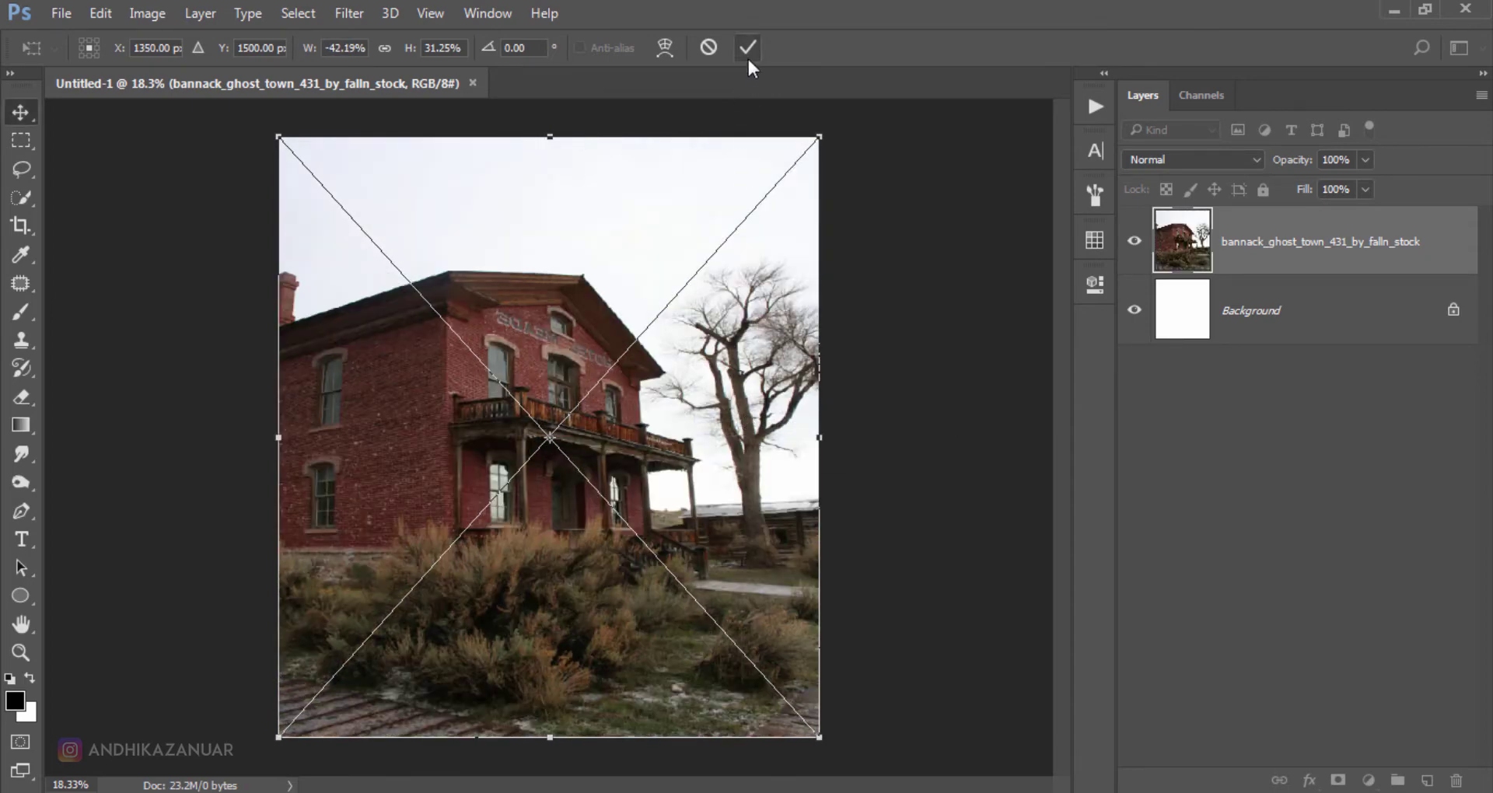
{"action": "left_click", "coordinate": [748, 47]}
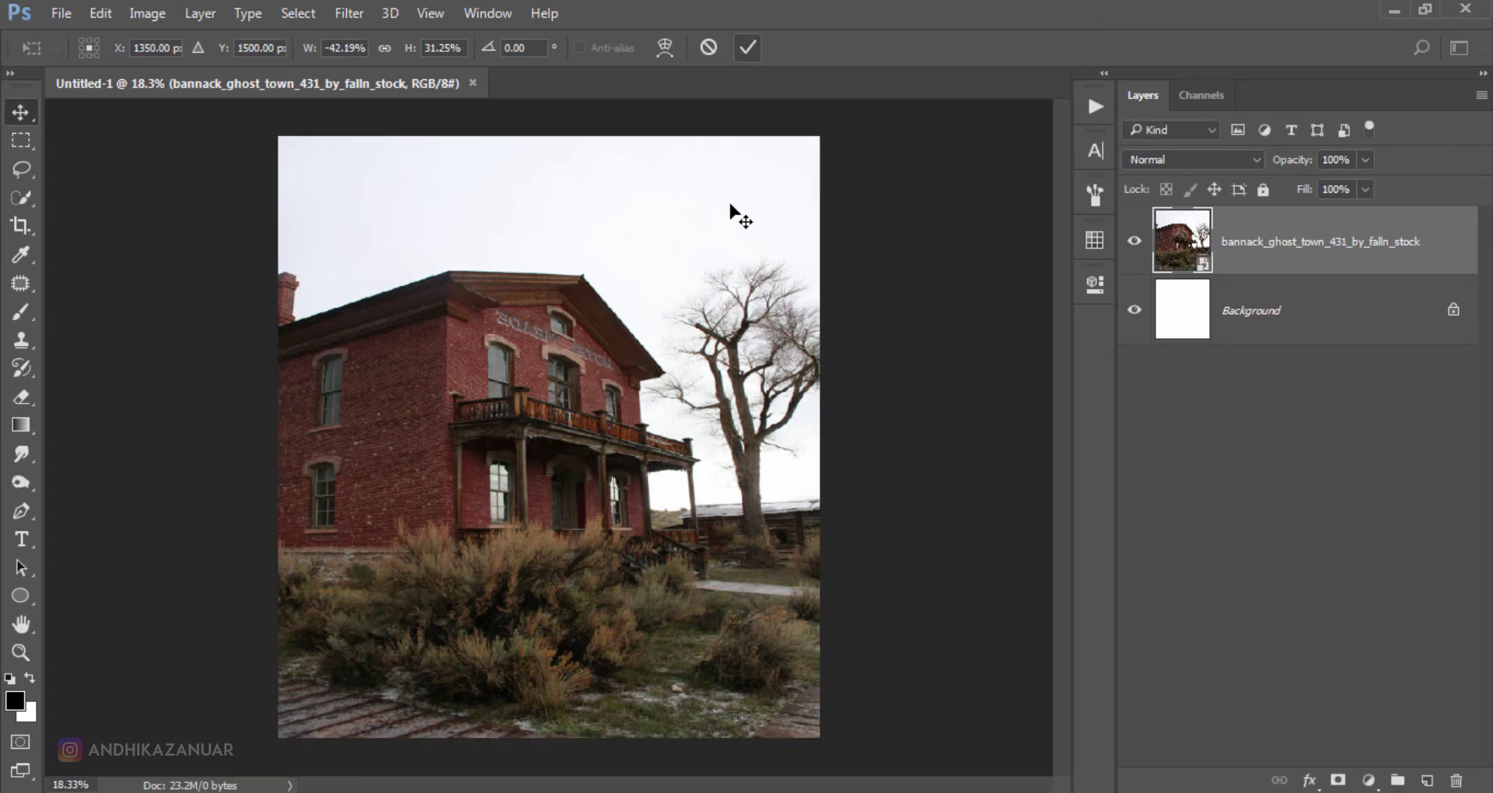
Rasterize the house photo layer and add a layer mask to it.
{"action": "right_click", "coordinate": [1233, 274]}
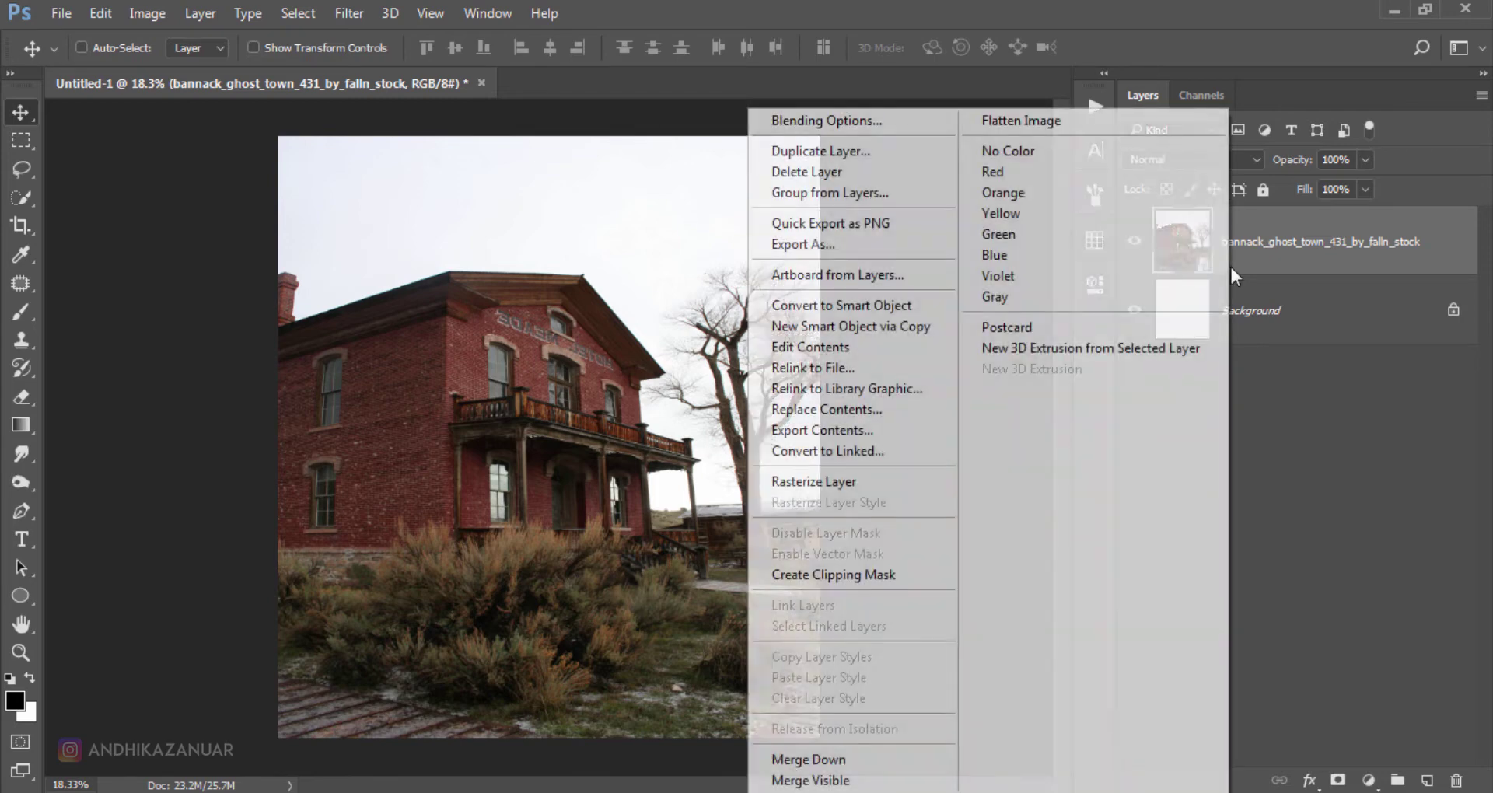
{"action": "left_click", "coordinate": [824, 482]}
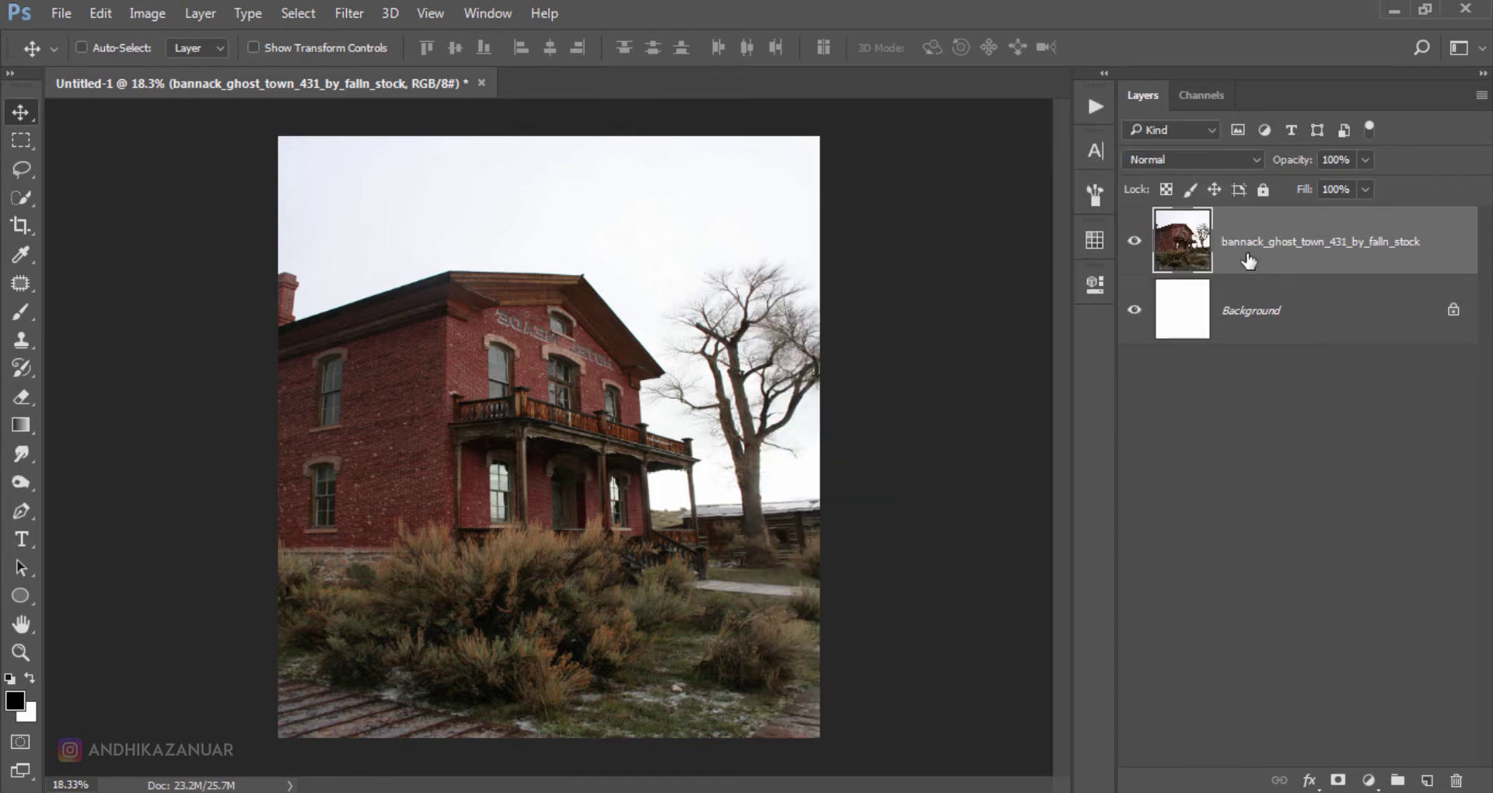
{"action": "left_click", "coordinate": [1337, 780]}
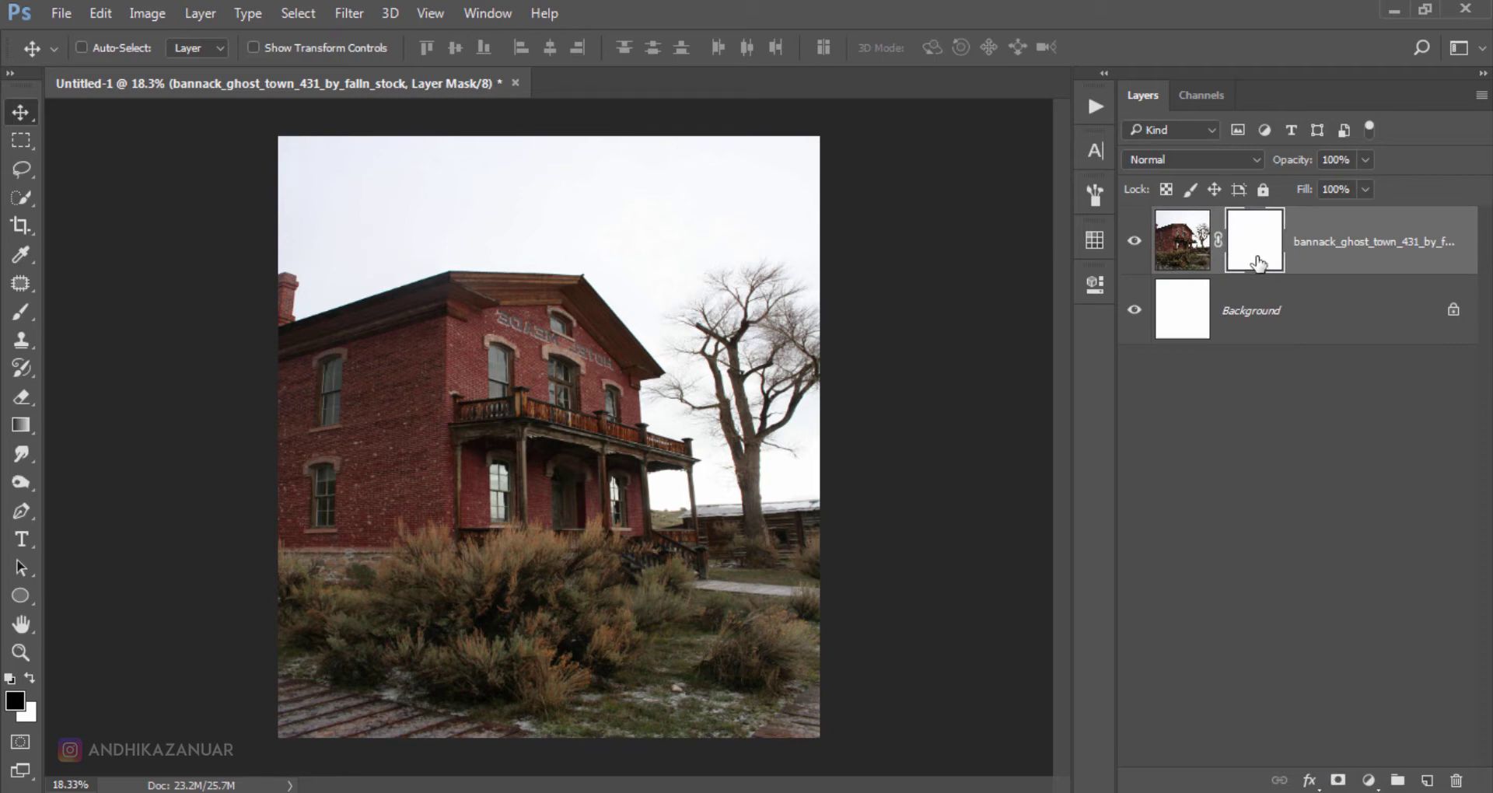
Draw a top-down gradient on the mask so only grass and bushes remain visible.
{"action": "left_click", "coordinate": [21, 426]}
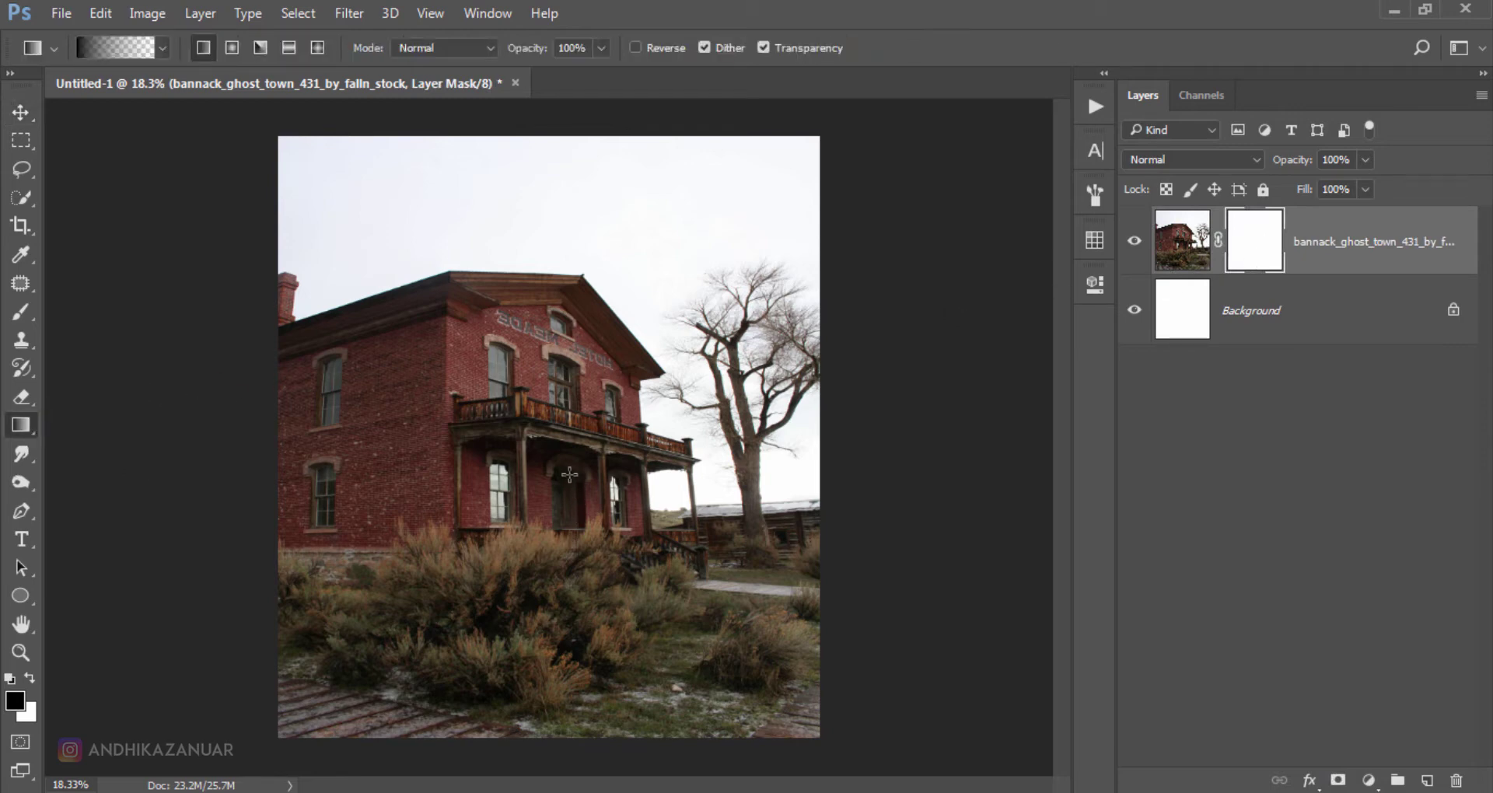
{"action": "left_click_drag", "start_coordinate": [569, 474], "coordinate": [569, 639]}
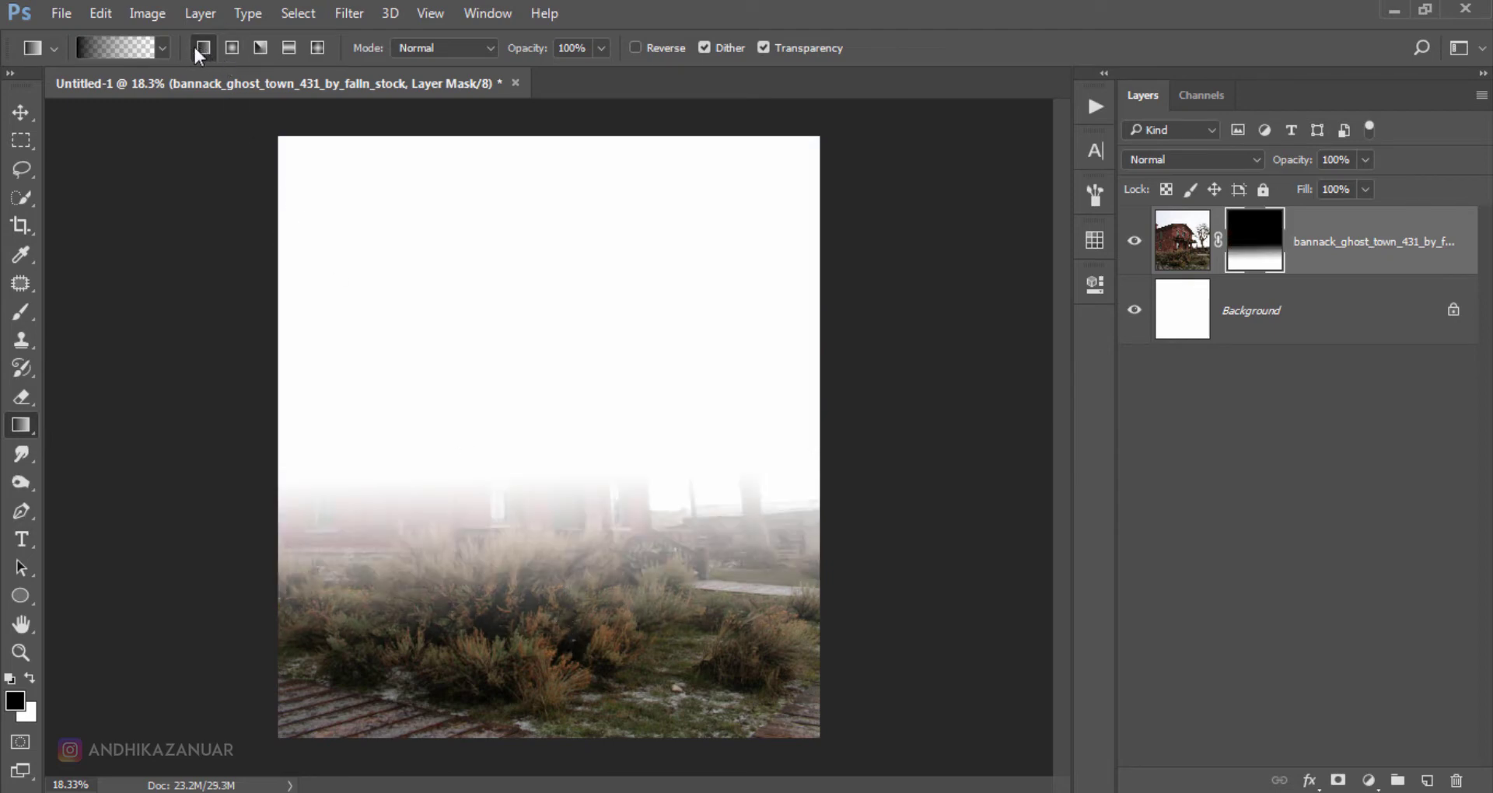
{"action": "mouse_move", "coordinate": [580, 477]}
{"action": "left_mouse_down"}
{"action": "mouse_move", "coordinate": [577, 638]}
{"action": "mouse_move", "coordinate": [579, 608]}
{"action": "left_mouse_up"}
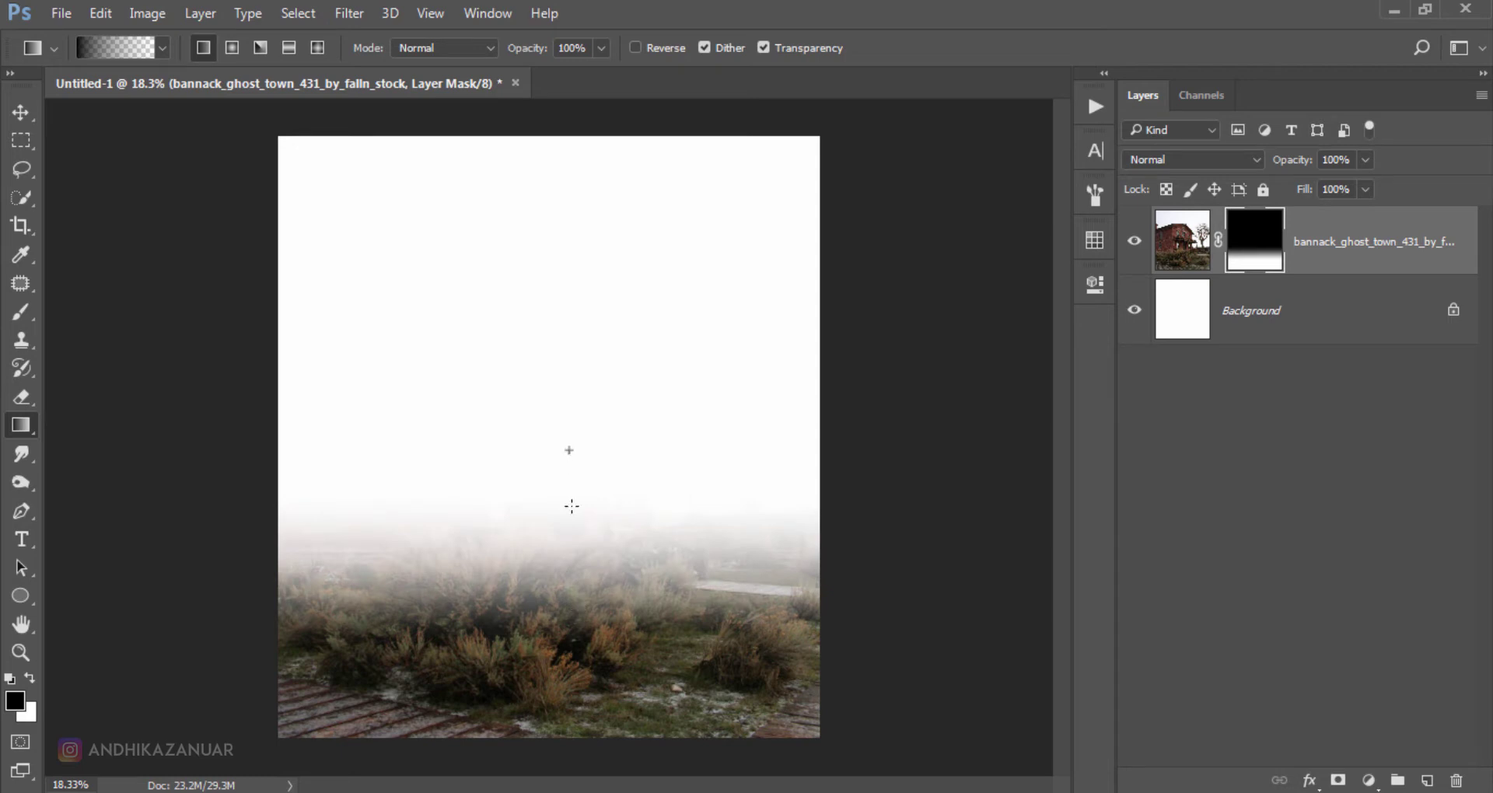
{"action": "left_click_drag", "start_coordinate": [571, 506], "coordinate": [572, 670]}
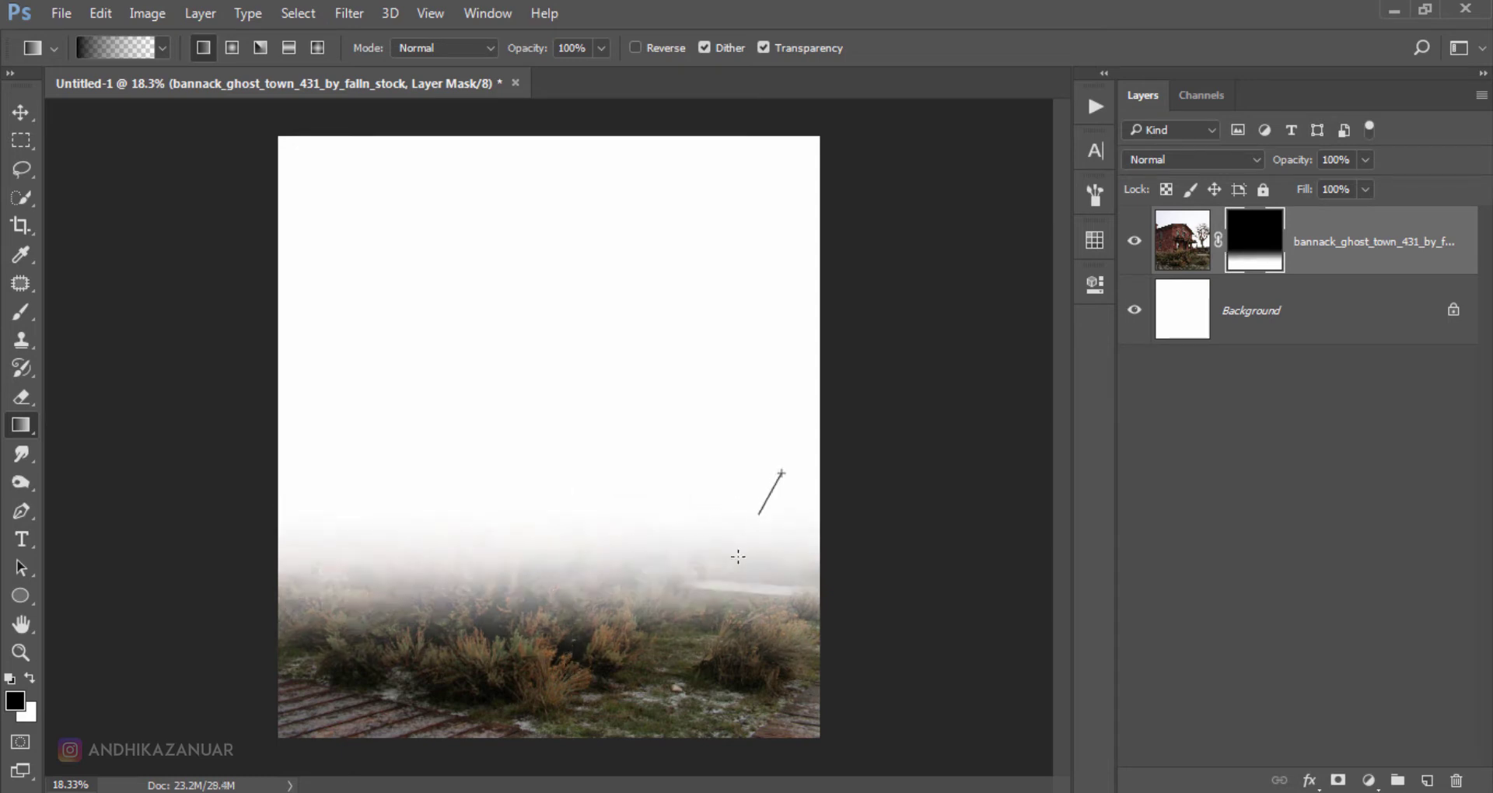
{"action": "left_click_drag", "start_coordinate": [738, 557], "coordinate": [697, 684]}
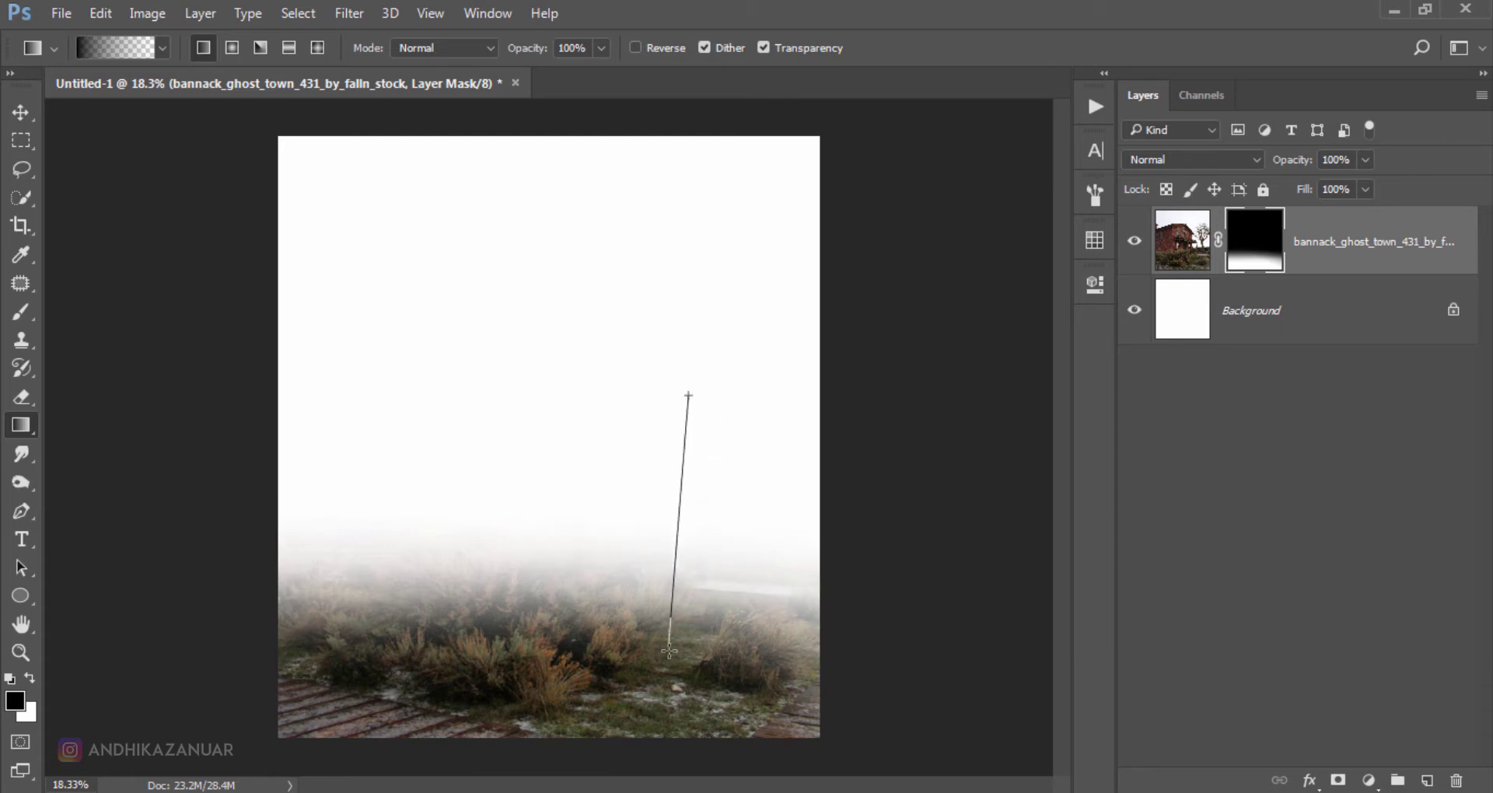
{"action": "left_click_drag", "start_coordinate": [684, 429], "coordinate": [663, 661]}
{"action": "left_click", "coordinate": [21, 112]}
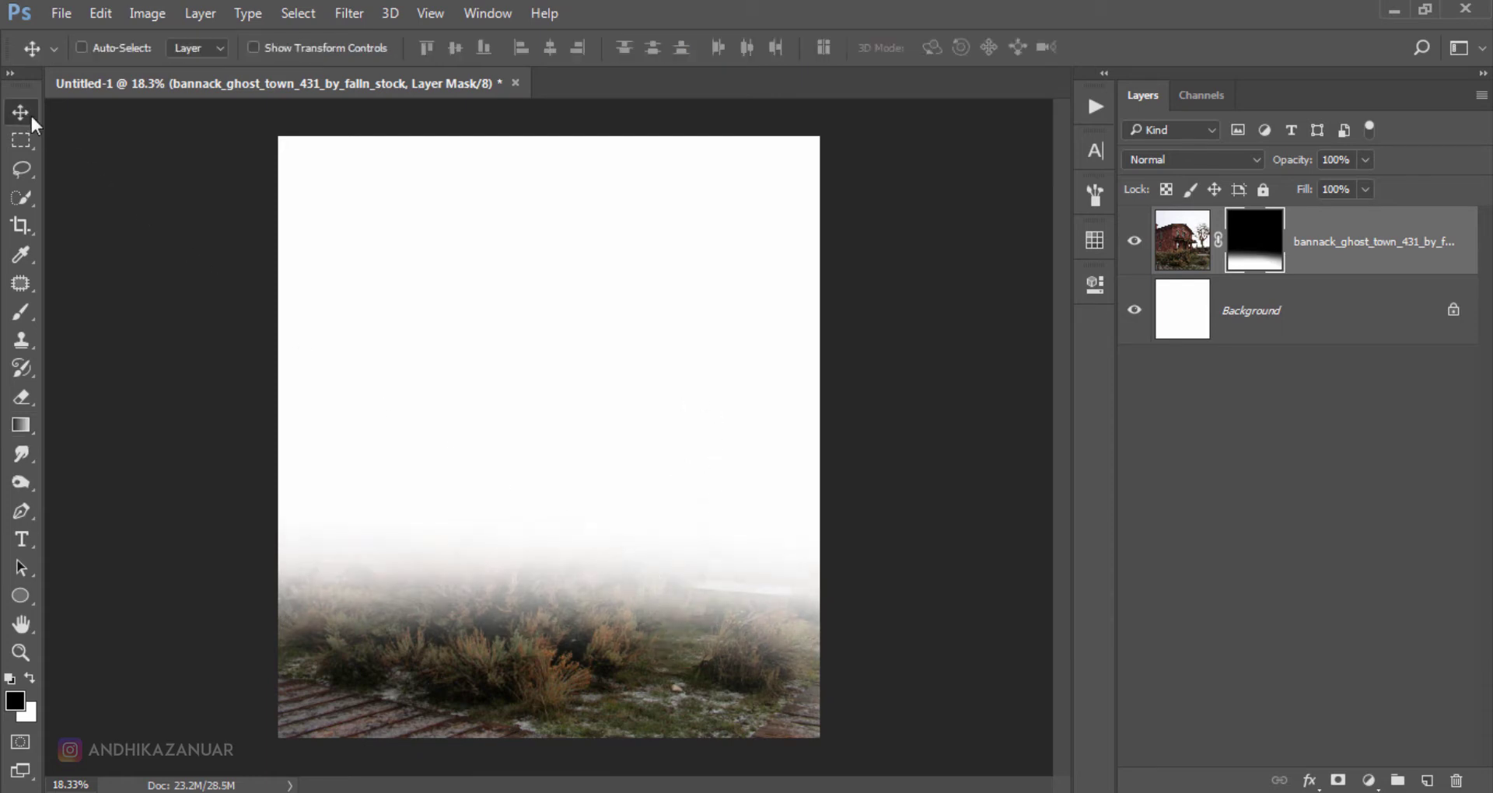
Apply the layer mask into the photo and stretch the grass layer about 110% taller.
{"action": "right_click", "coordinate": [1245, 246]}
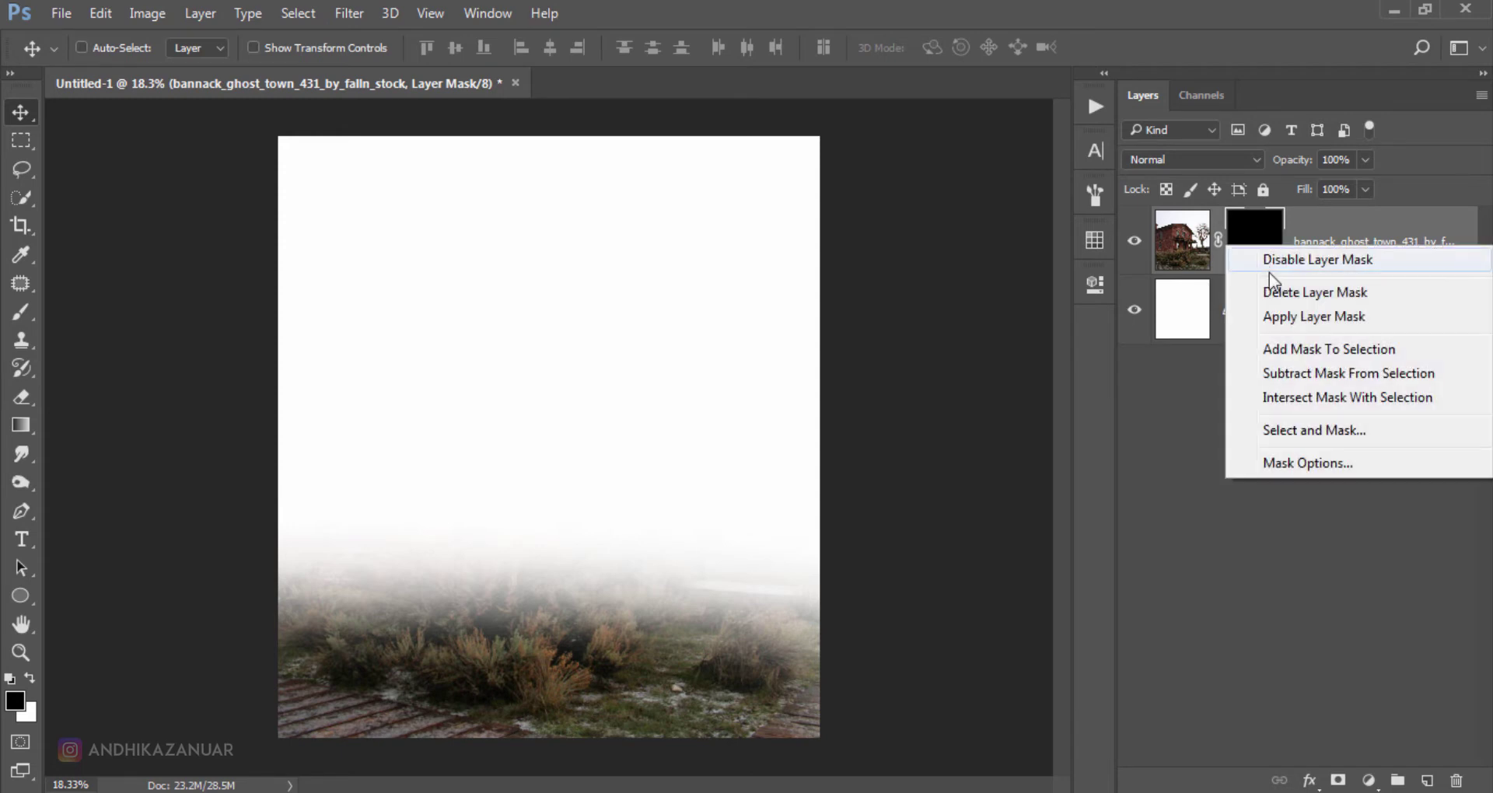
{"action": "left_click", "coordinate": [1270, 315]}
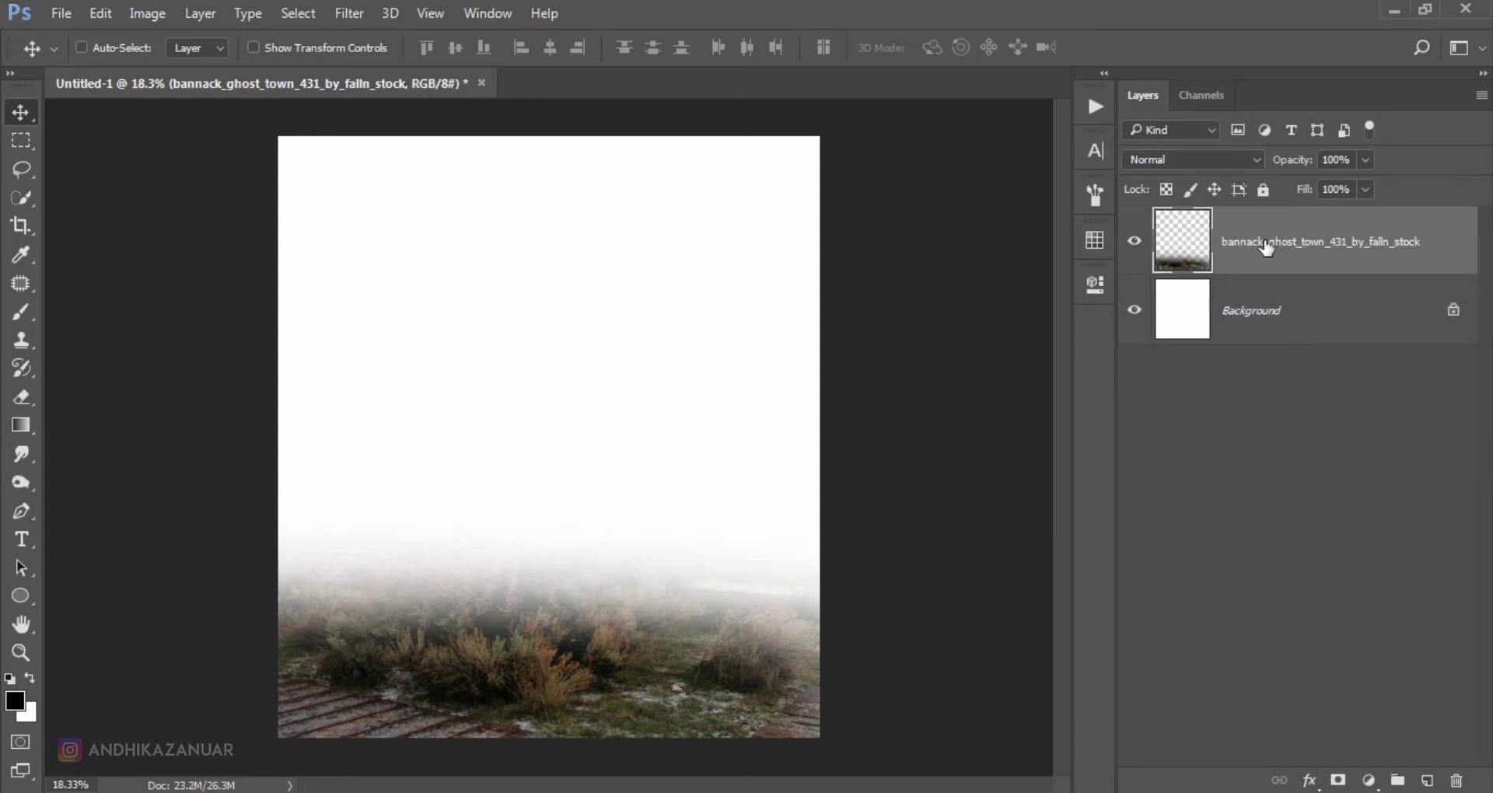
{"action": "key", "text": "ctrl+t"}
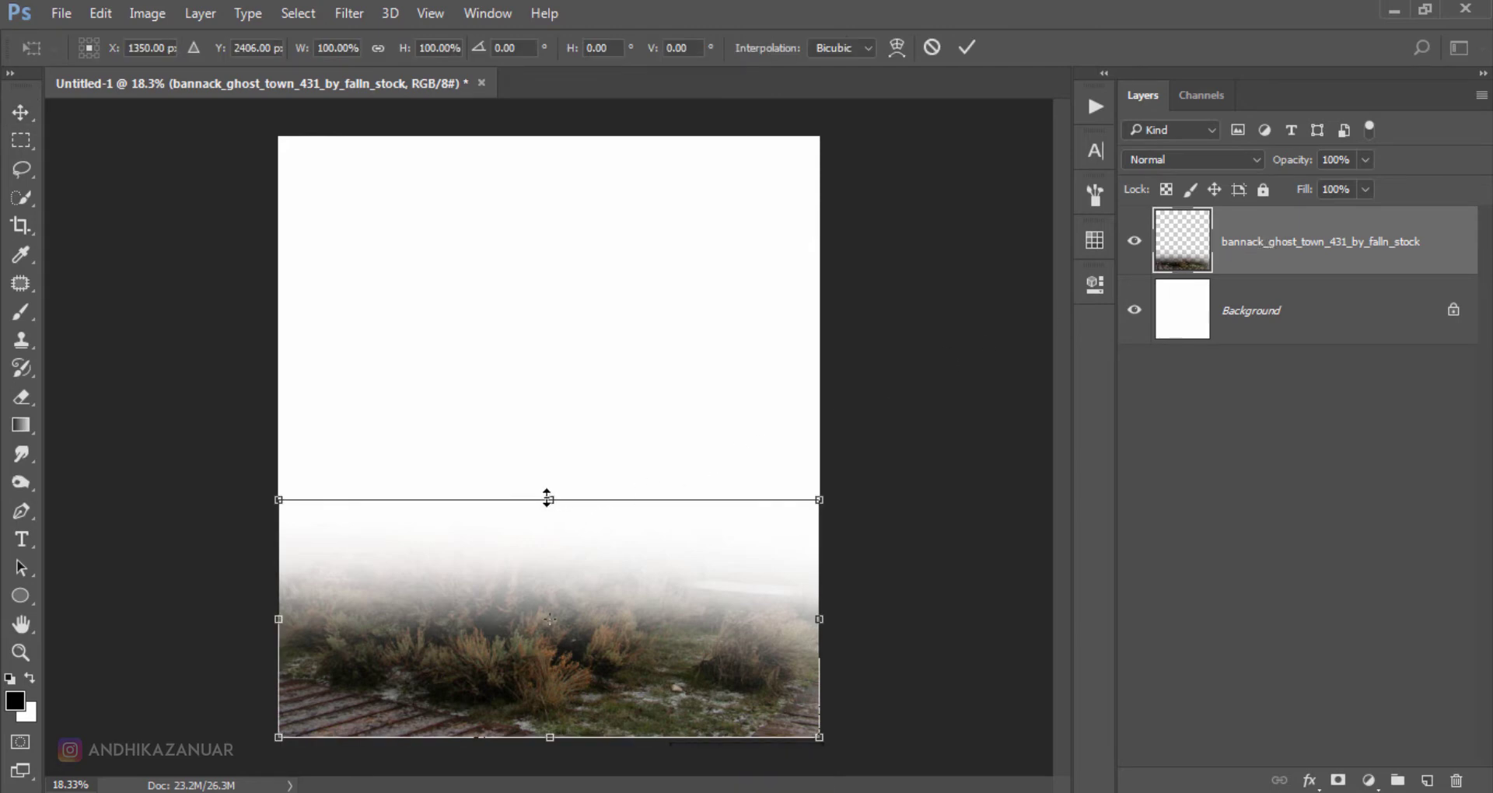
{"action": "left_click_drag", "start_coordinate": [549, 500], "coordinate": [549, 475]}
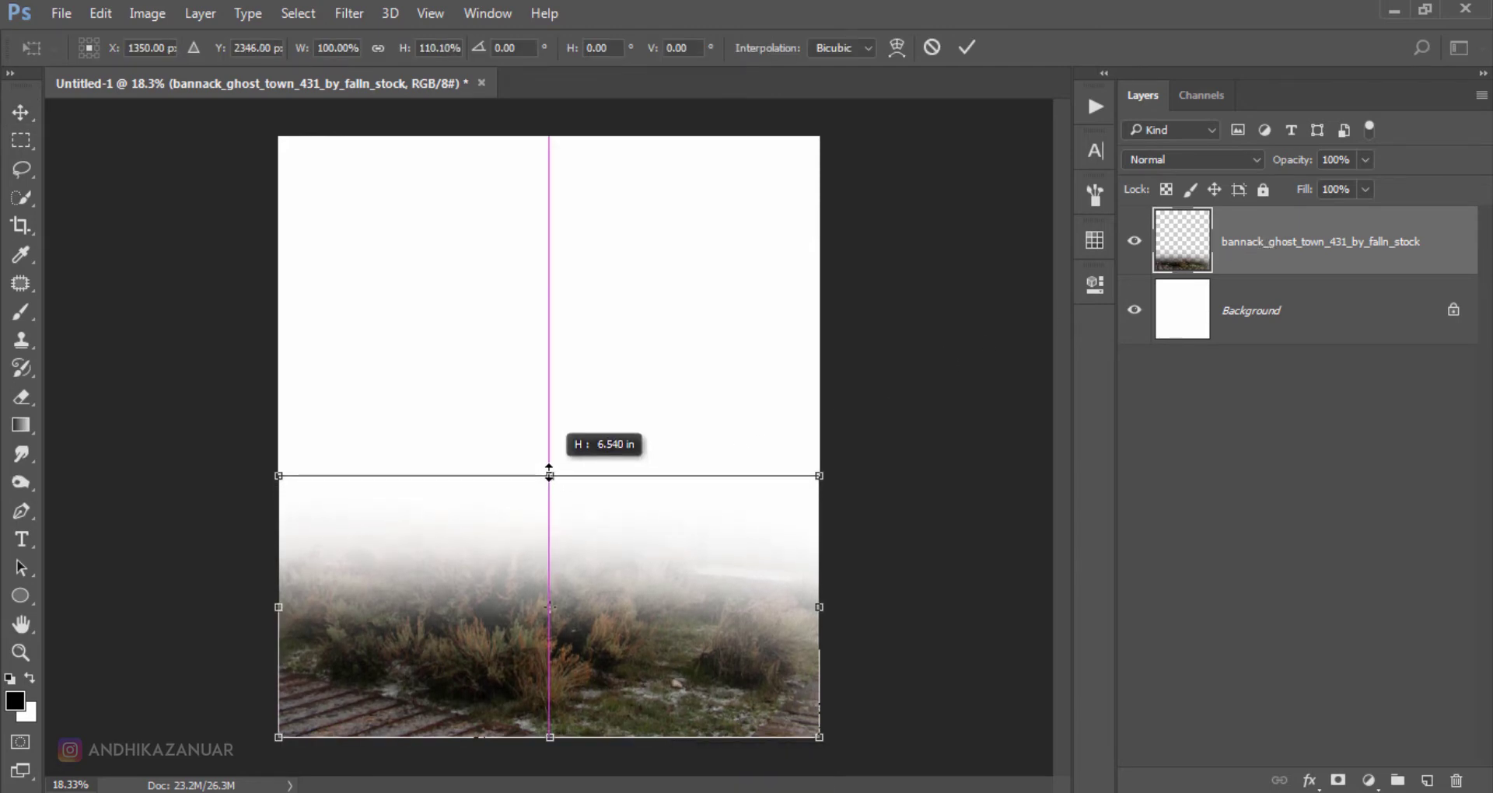
{"action": "left_click", "coordinate": [966, 48]}
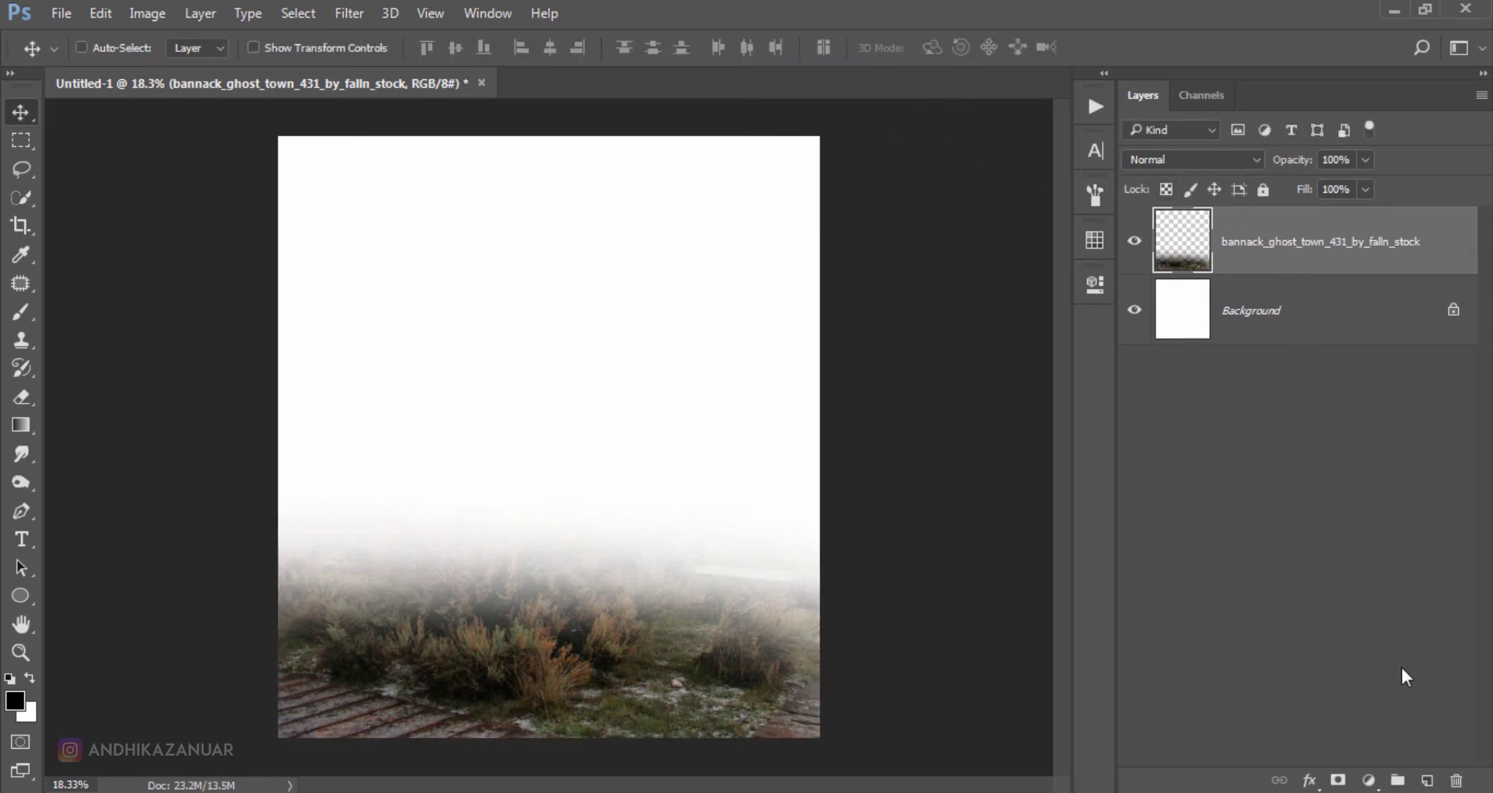
Add a new Layer 1 clipped to the photo and draw a gradient up from the bottom.
{"action": "left_click", "coordinate": [1429, 781]}
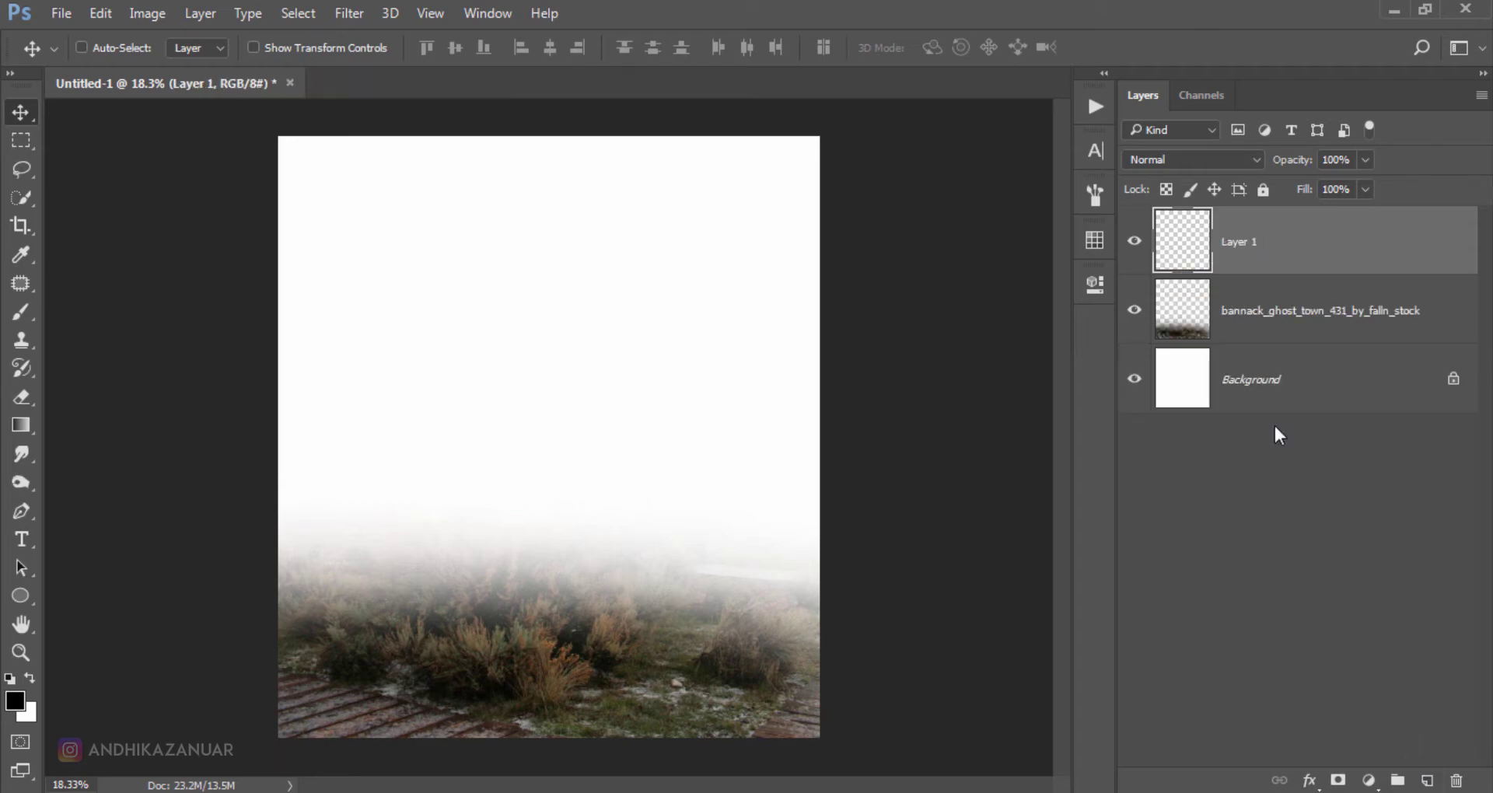
{"action": "right_click", "coordinate": [1273, 254]}
{"action": "left_click", "coordinate": [968, 503]}
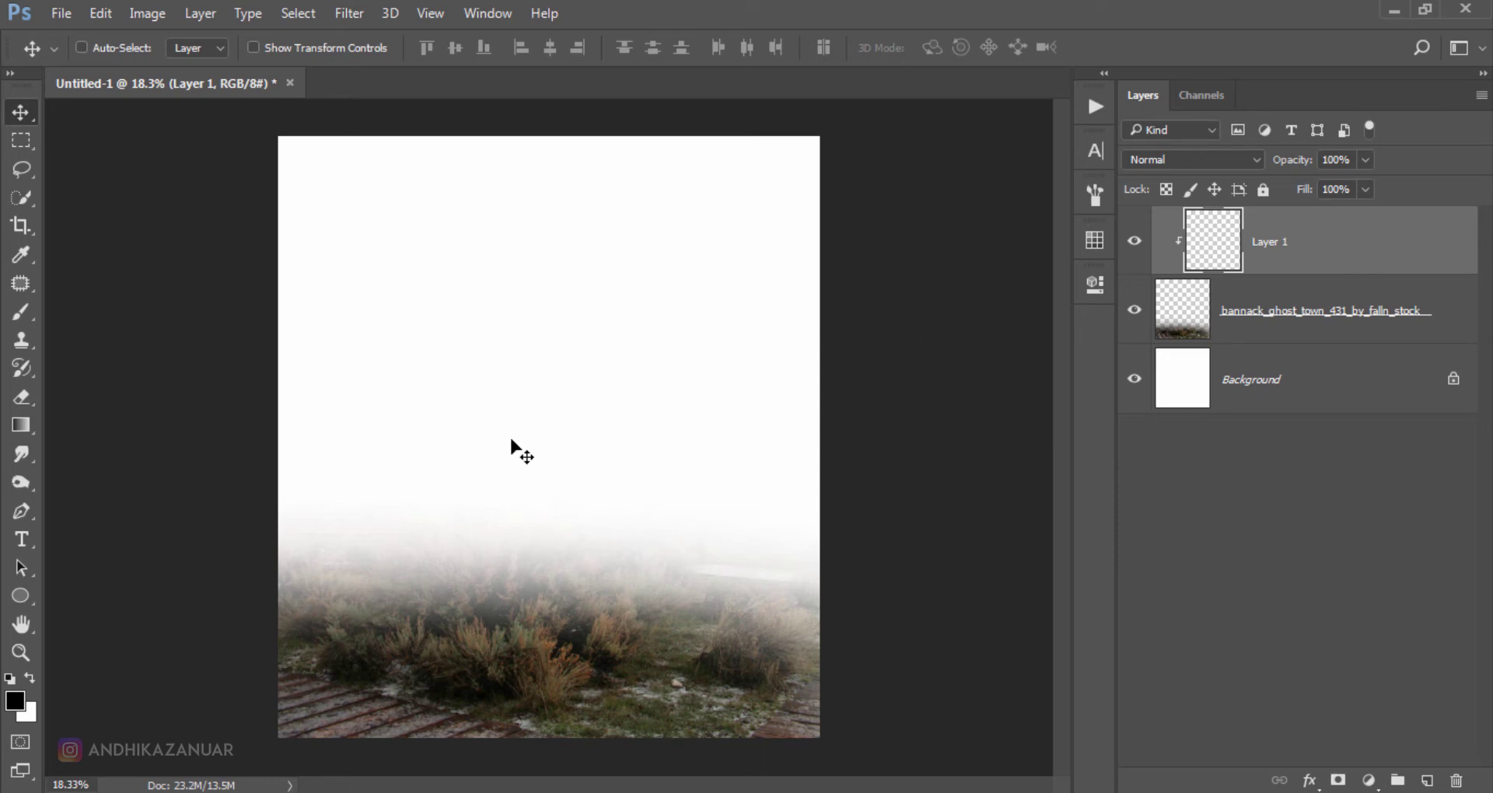
{"action": "left_click", "coordinate": [21, 426]}
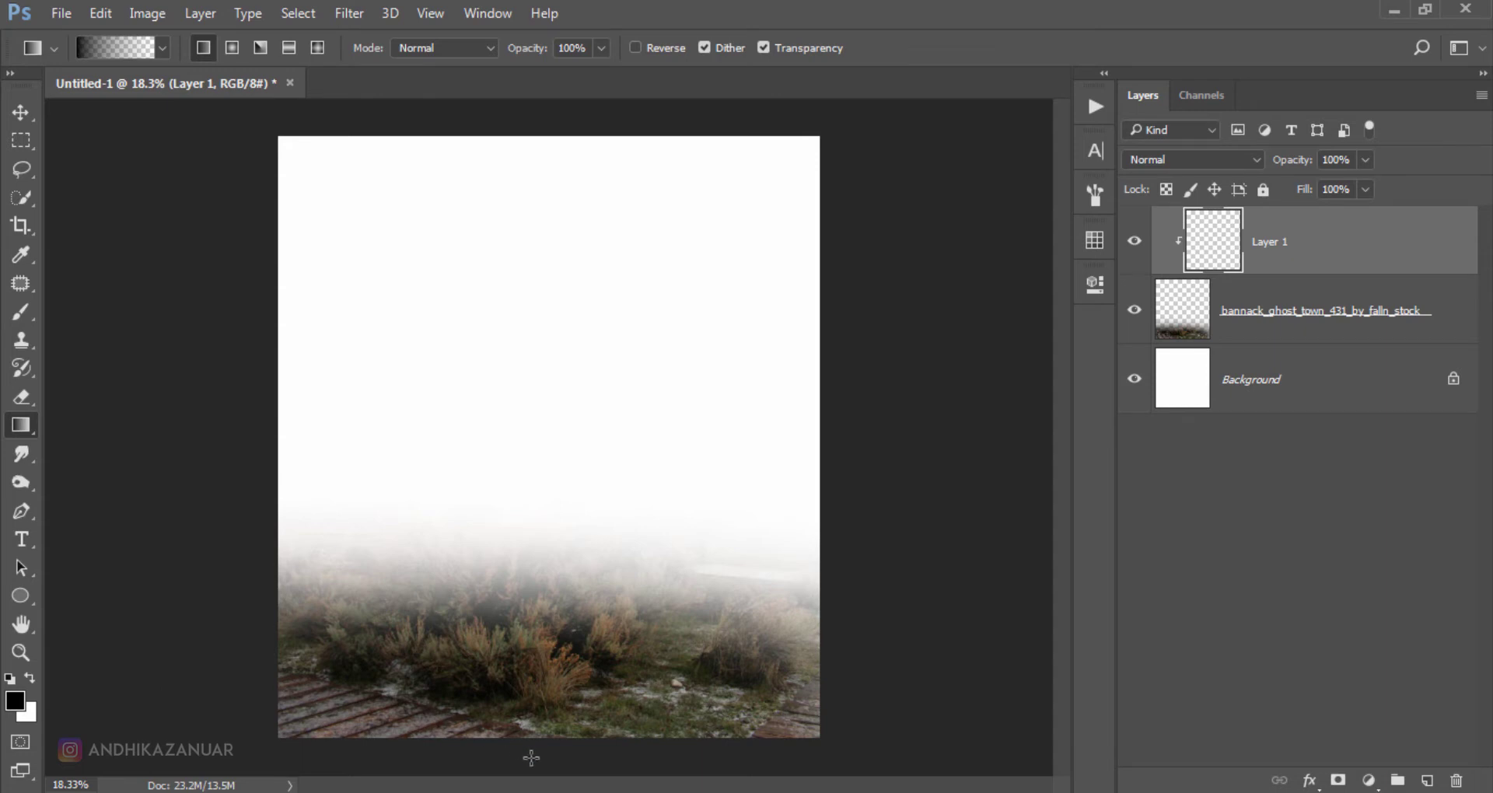
{"action": "mouse_move", "coordinate": [535, 759]}
{"action": "left_mouse_down"}
{"action": "mouse_move", "coordinate": [535, 516]}
{"action": "mouse_move", "coordinate": [536, 560]}
{"action": "left_mouse_up"}
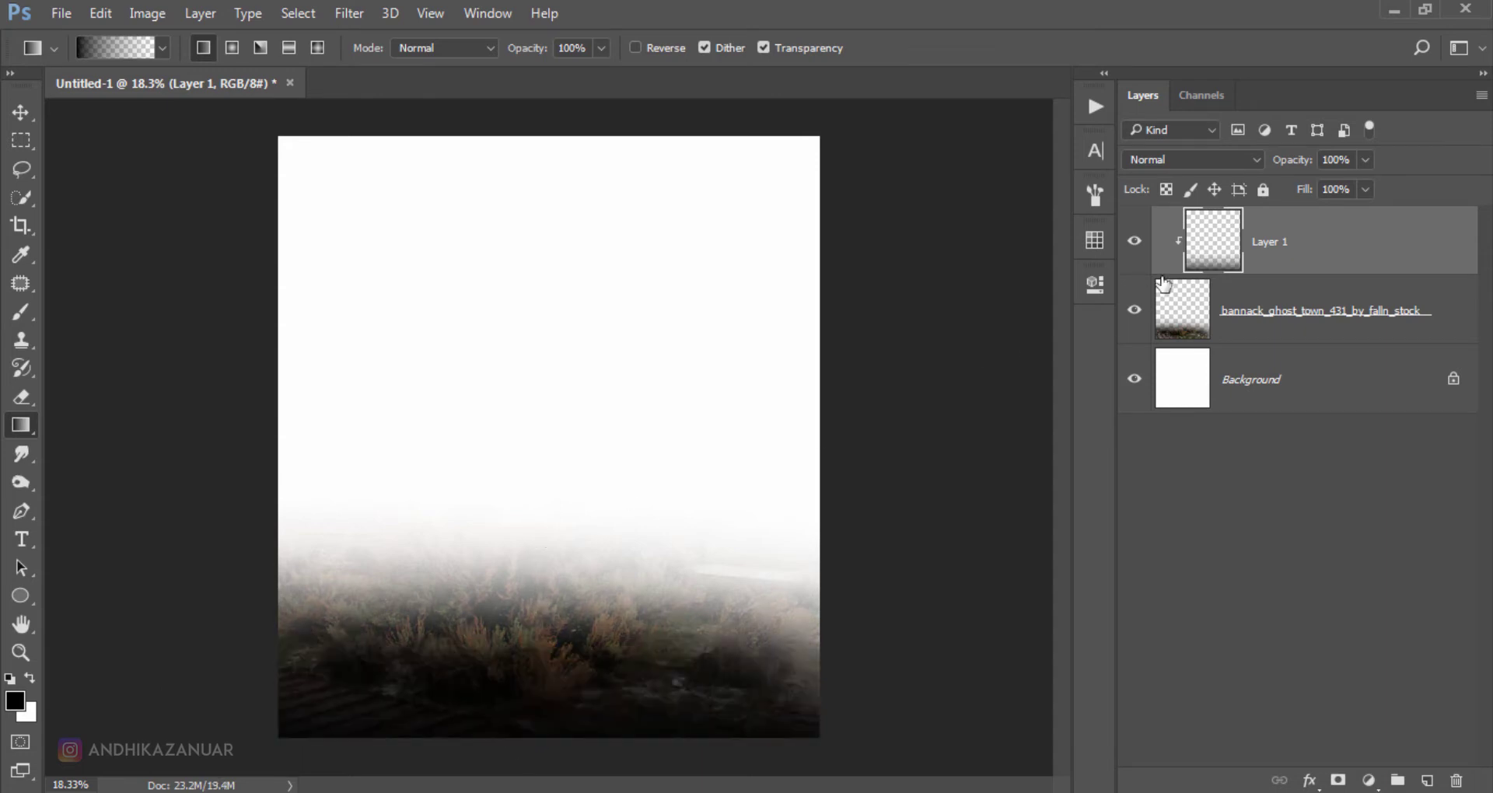
Set Layer 1 to Soft Light blend mode at 73% opacity.
{"action": "left_click", "coordinate": [1189, 163]}
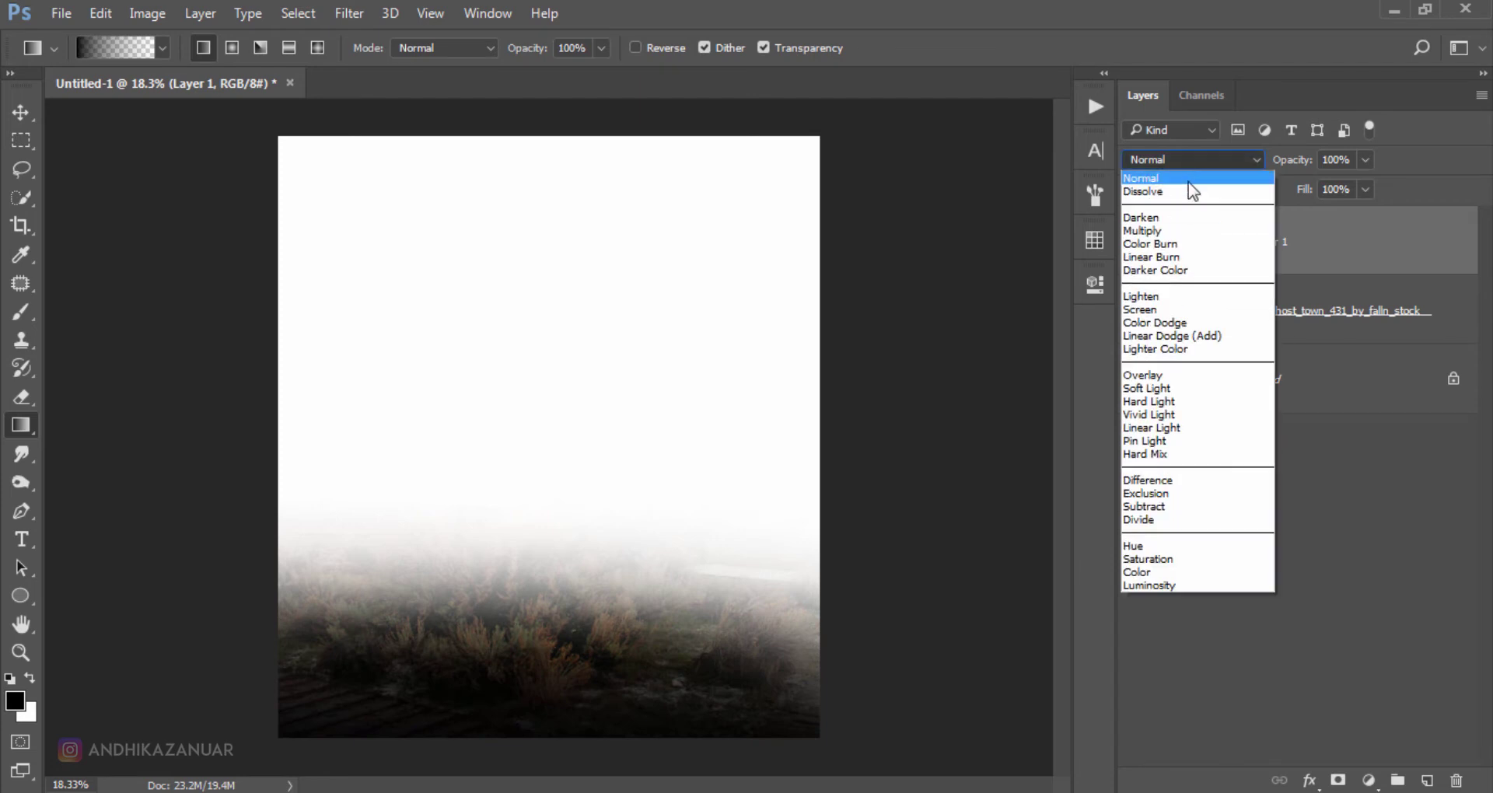
{"action": "left_click", "coordinate": [1182, 389]}
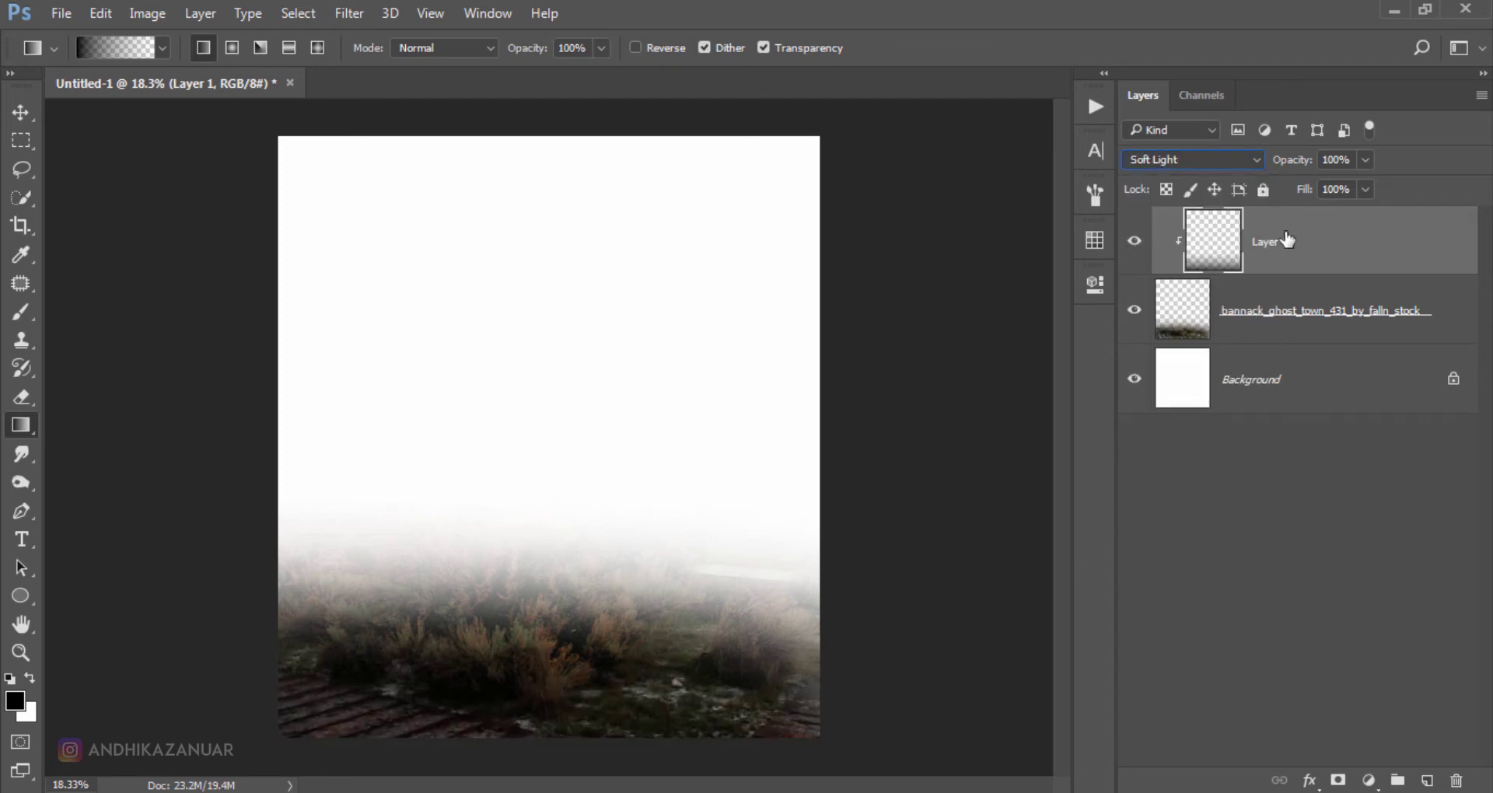
{"action": "left_click", "coordinate": [1365, 159]}
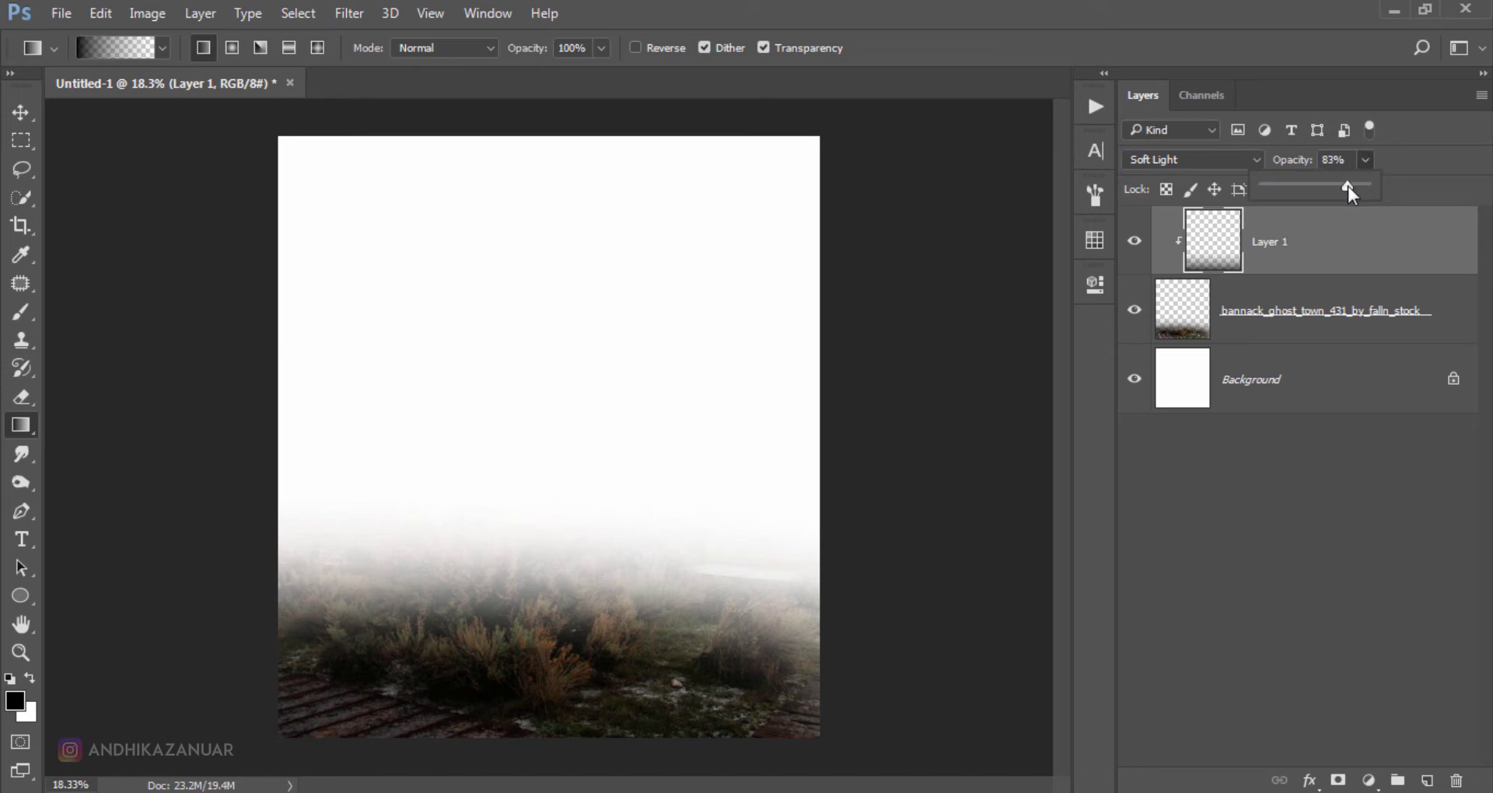
{"action": "left_click_drag", "start_coordinate": [1347, 185], "coordinate": [1338, 188]}
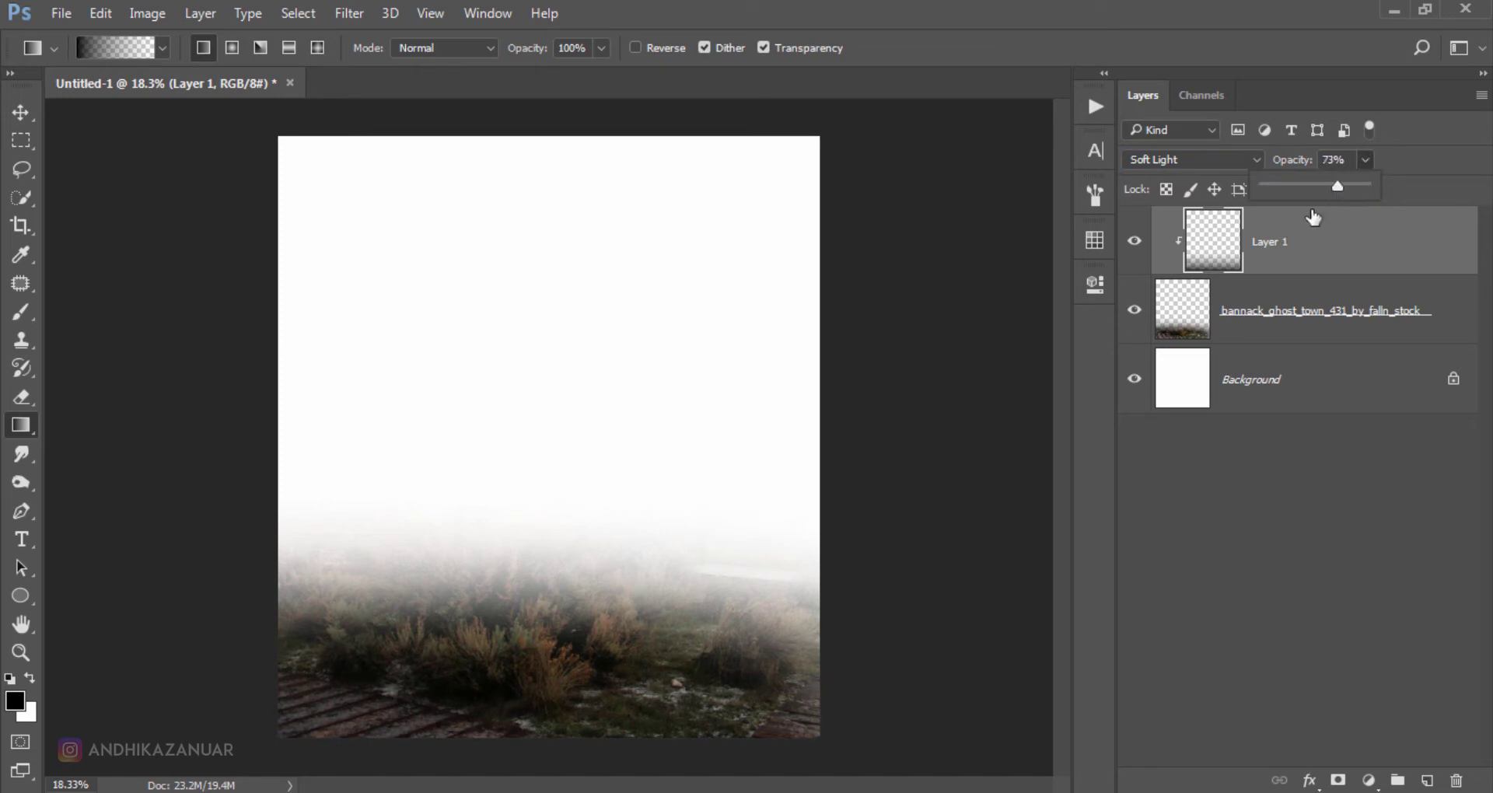
{"action": "left_click", "coordinate": [1297, 232]}
{"action": "left_click", "coordinate": [1135, 242]}
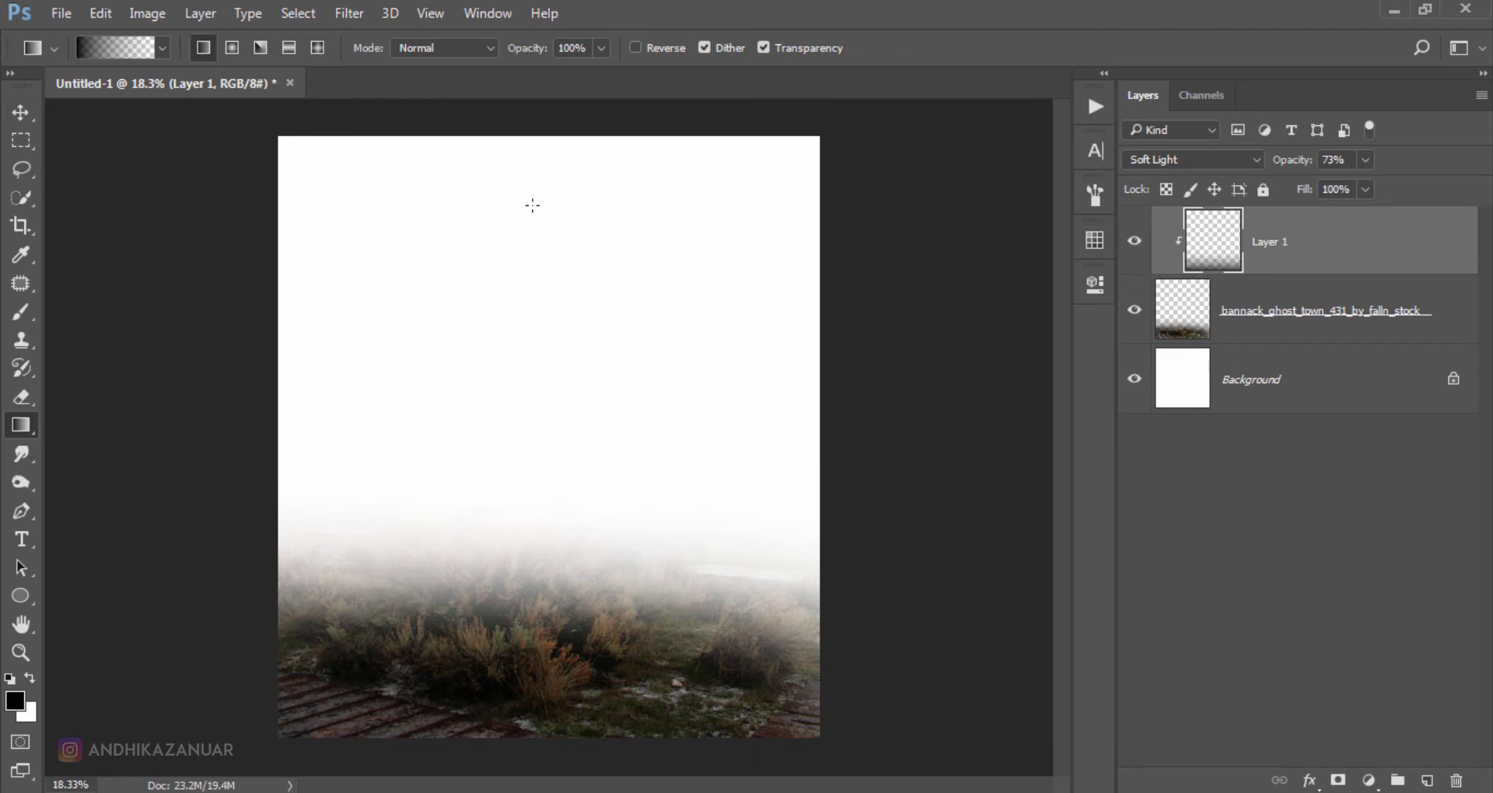
{"action": "left_click", "coordinate": [21, 112]}
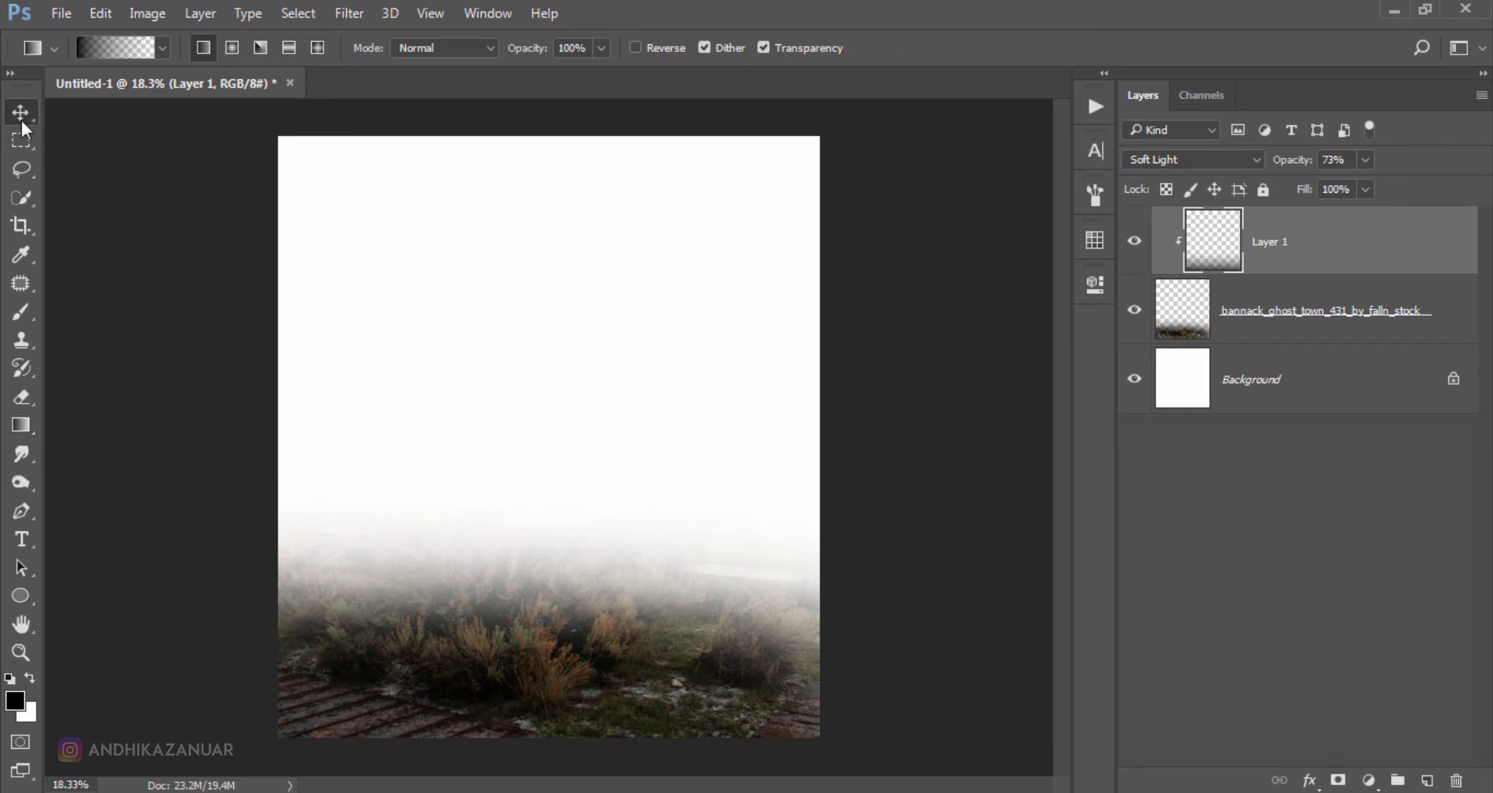
Embed bannack_ghost_town_431_by_falln_stock again as a new unscaled layer above Layer 1.
{"action": "left_click", "coordinate": [61, 13]}
{"action": "left_click", "coordinate": [159, 421]}
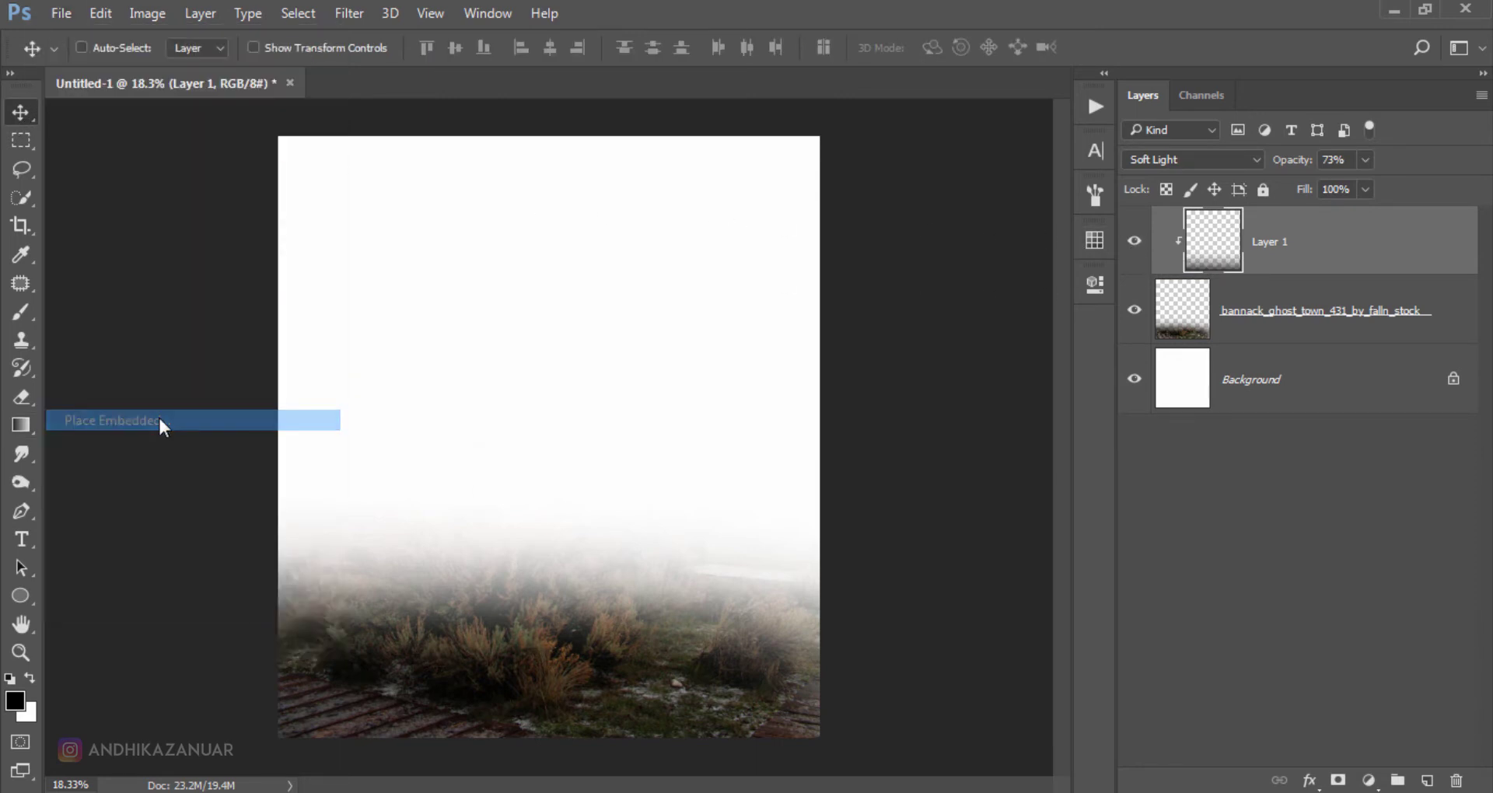
{"action": "left_click", "coordinate": [378, 233]}
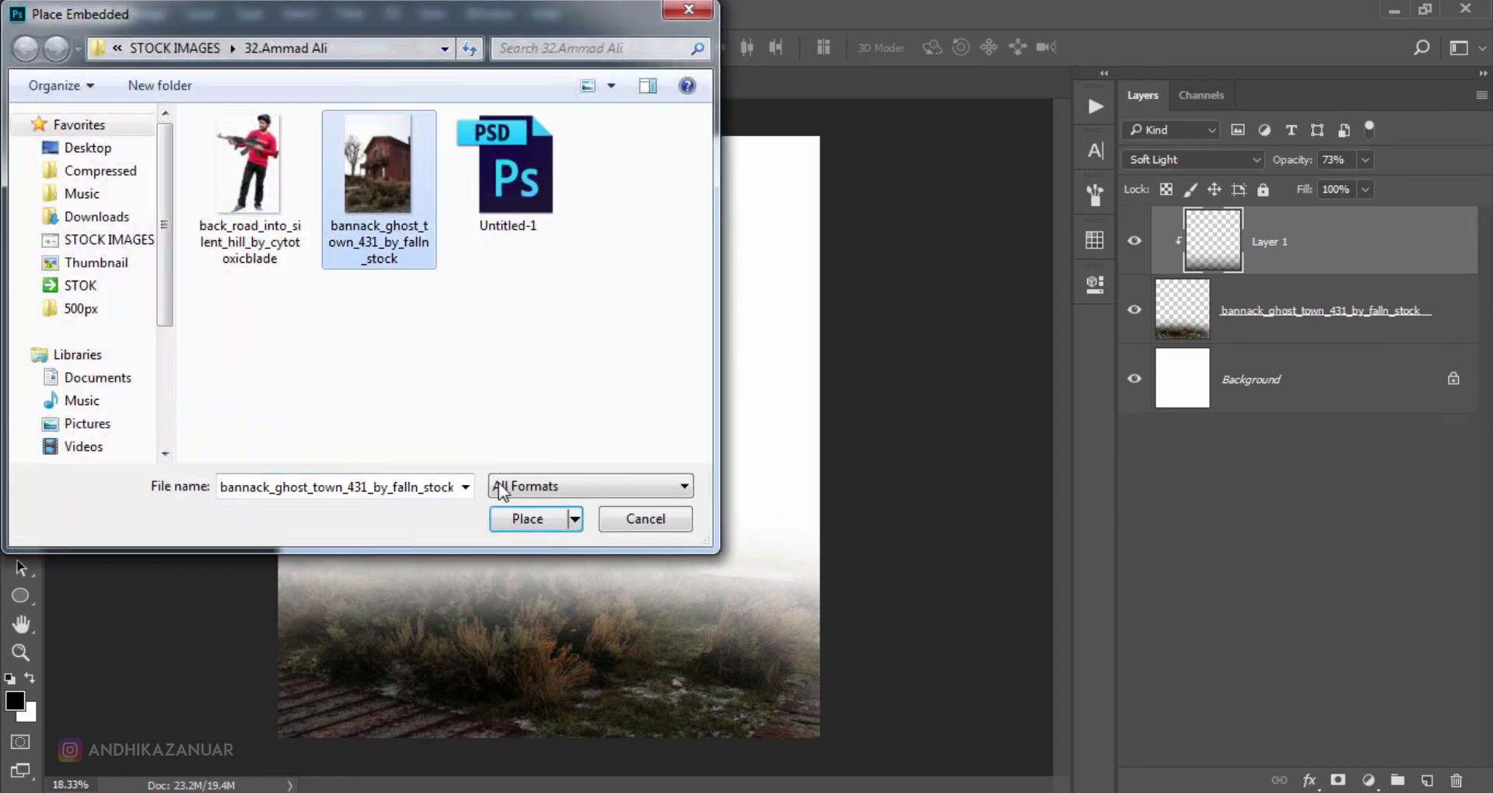
{"action": "left_click", "coordinate": [533, 521]}
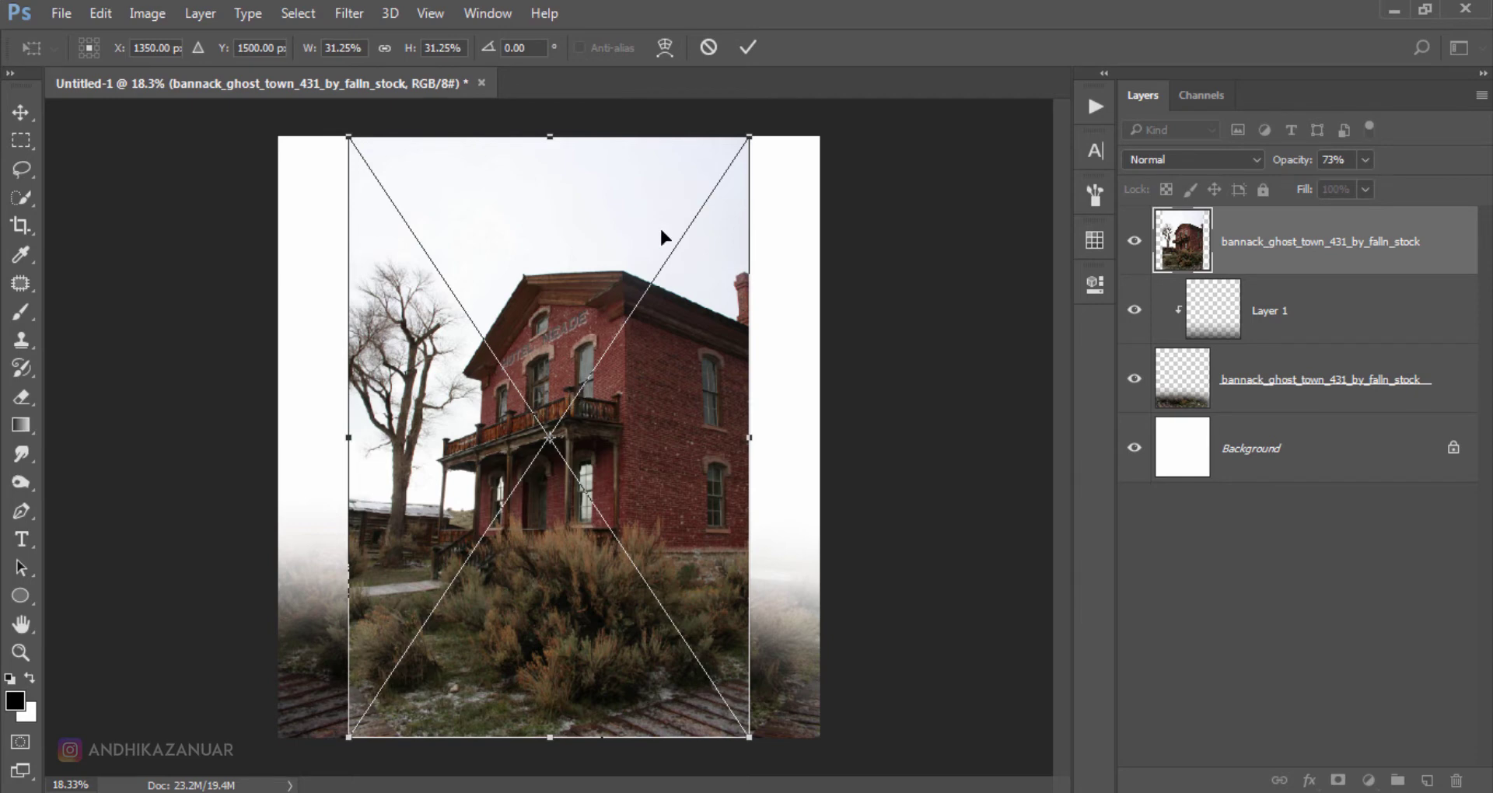
{"action": "left_click", "coordinate": [748, 46]}
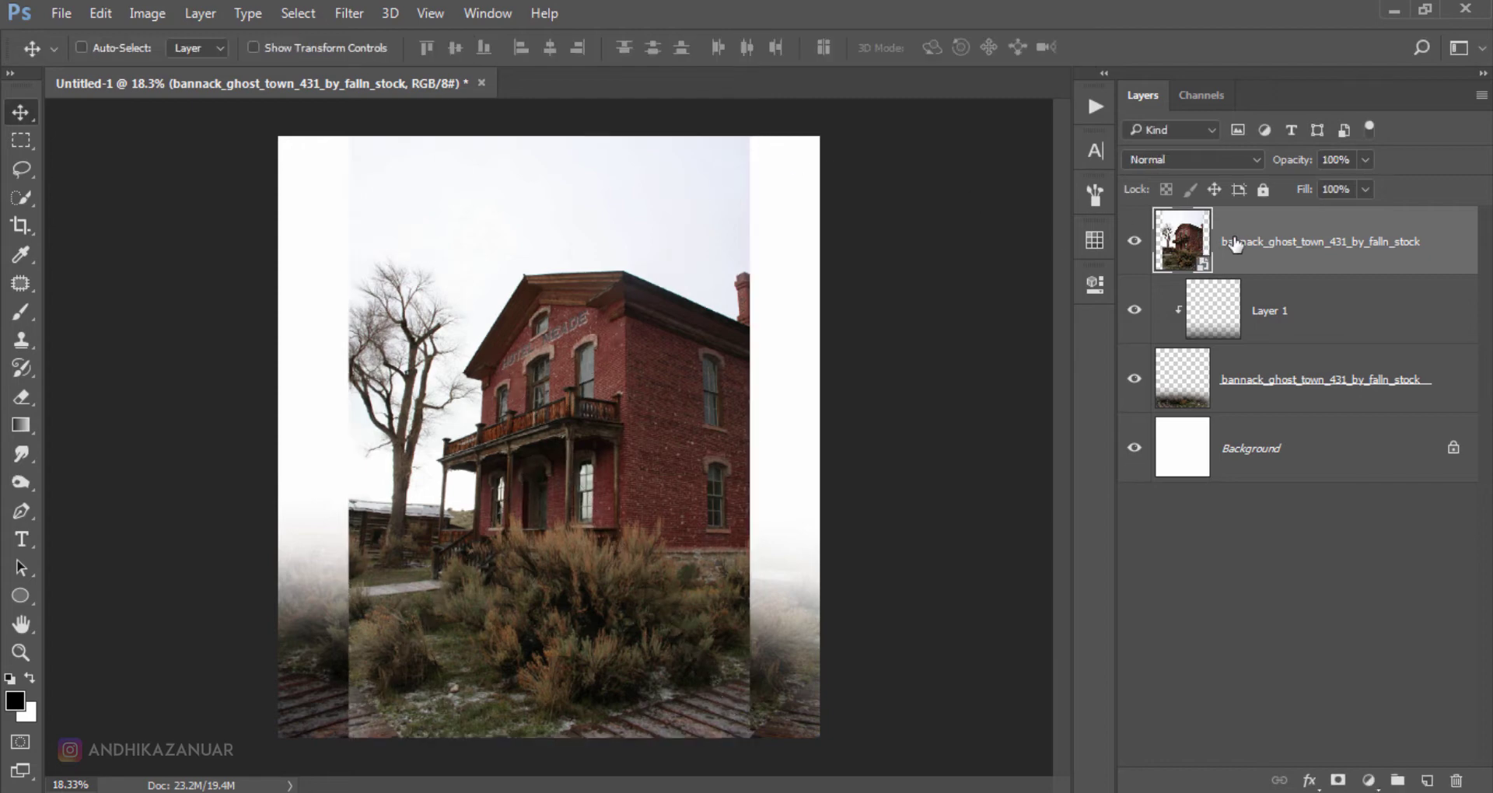
Move the brick-house layer beneath the grass layer in the layer stack.
{"action": "left_click_drag", "start_coordinate": [1266, 254], "coordinate": [1267, 393]}
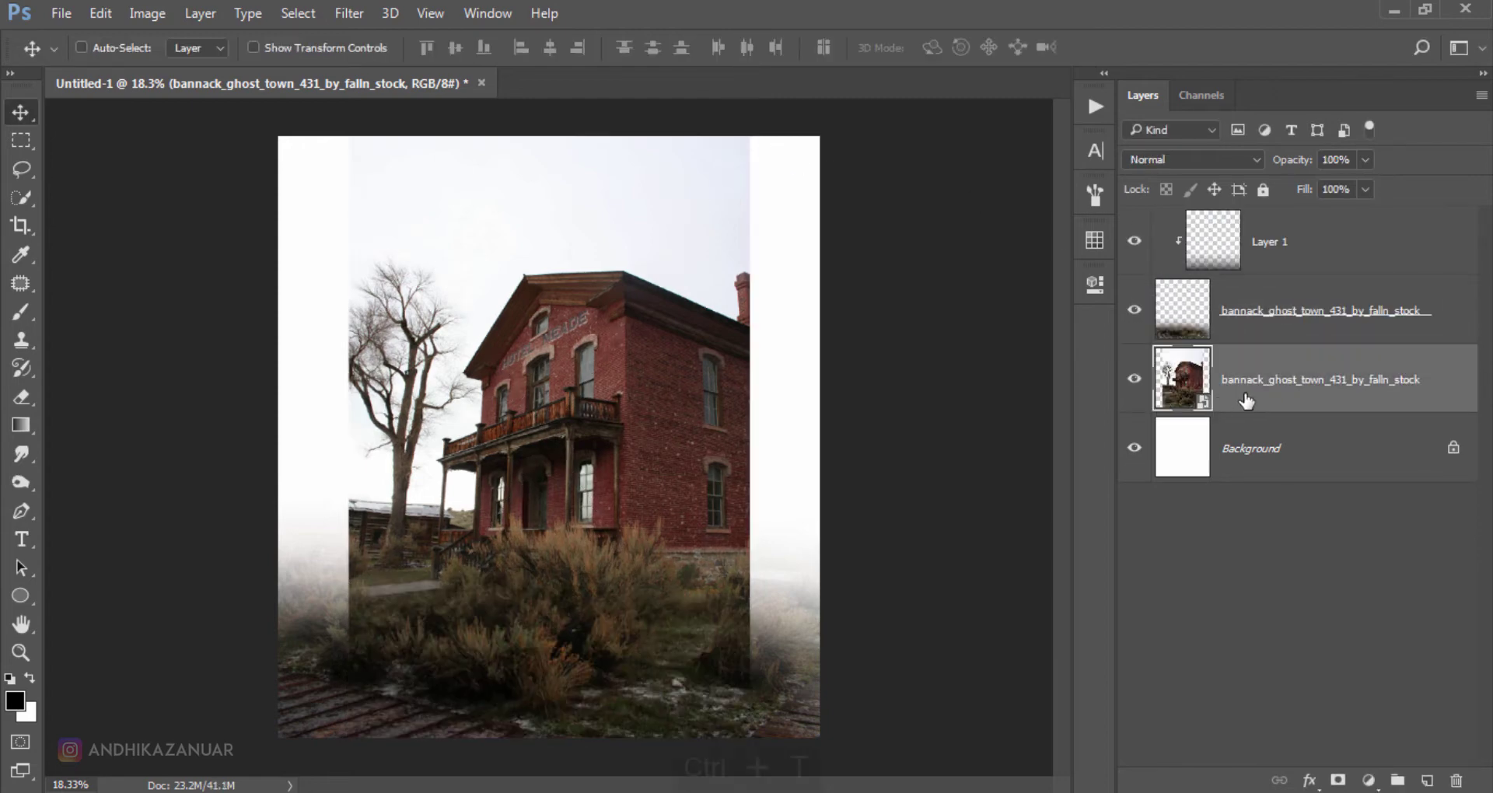
{"action": "key", "text": "ctrl+t"}
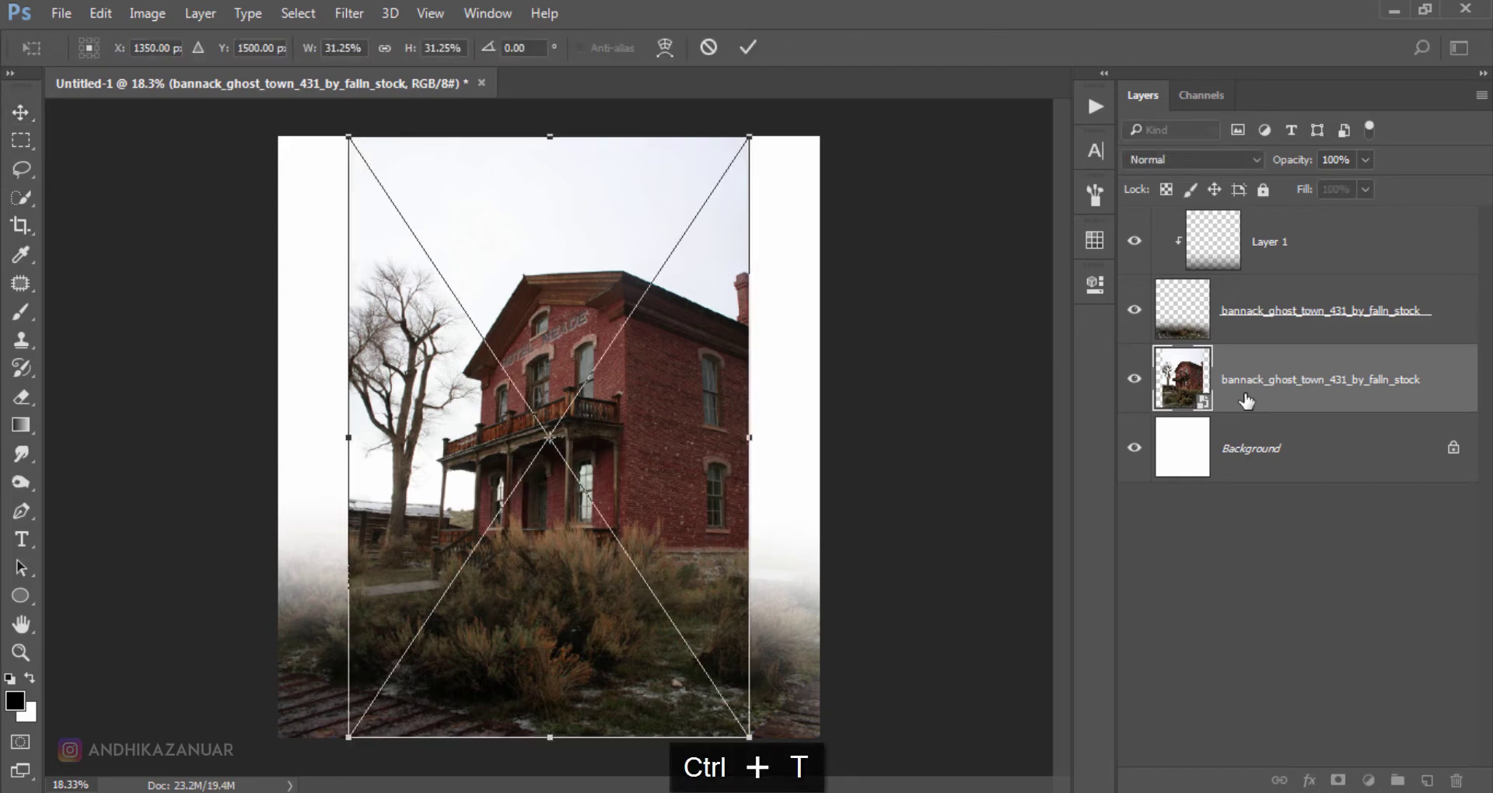
{"action": "scroll", "coordinate": [681, 420], "scroll_direction": "down", "scroll_amount": 2}
{"action": "scroll", "coordinate": [655, 421], "scroll_direction": "down", "scroll_amount": 2}
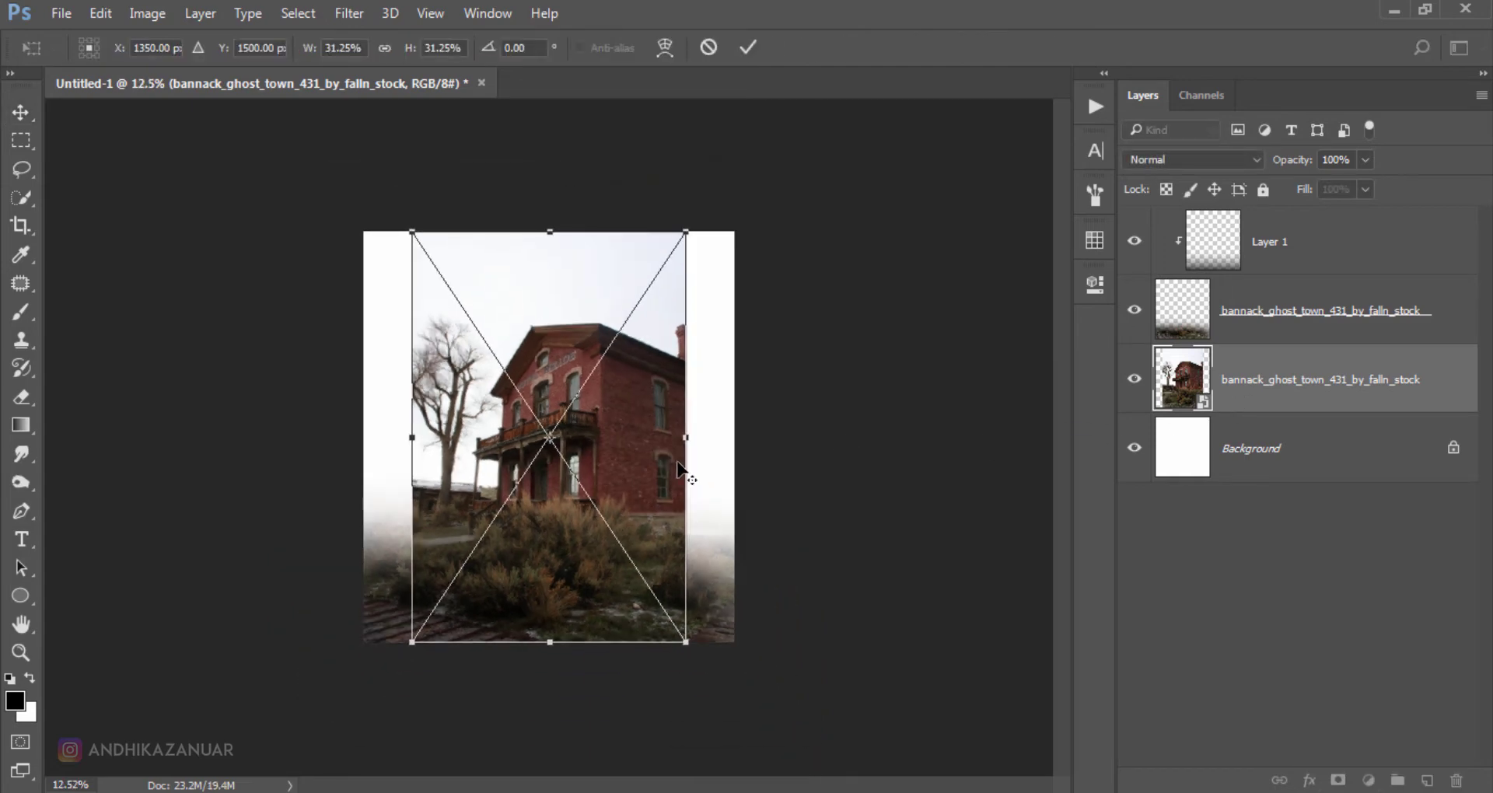
{"action": "scroll", "coordinate": [644, 467], "scroll_direction": "down", "scroll_amount": 2}
{"action": "scroll", "coordinate": [630, 458], "scroll_direction": "down", "scroll_amount": 2}
{"action": "scroll", "coordinate": [629, 481], "scroll_direction": "down", "scroll_amount": 1}
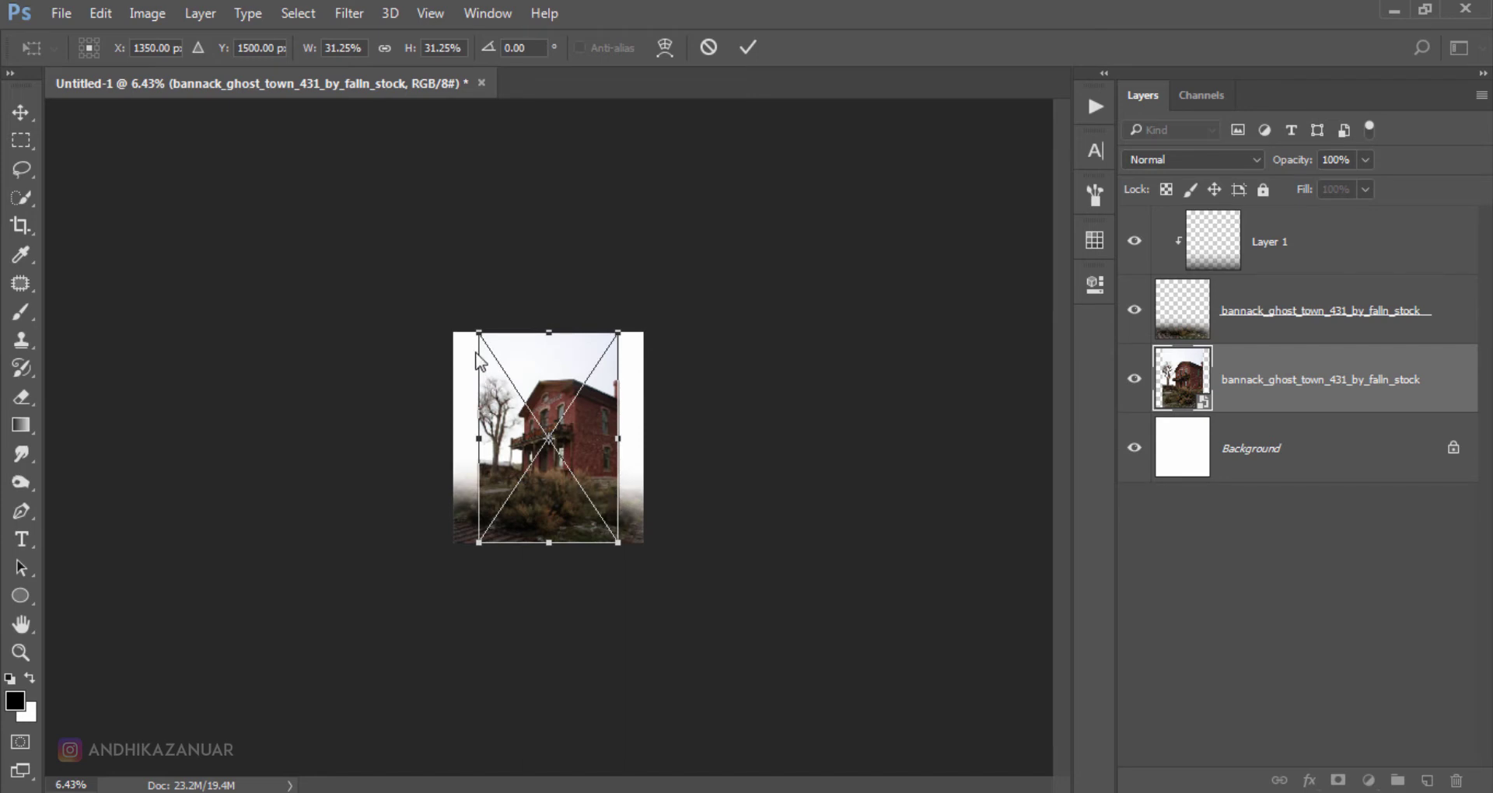
Scale the house photo up to about 64.08%, shift it slightly lower, and commit.
{"action": "left_click_drag", "start_coordinate": [478, 332], "coordinate": [318, 202]}
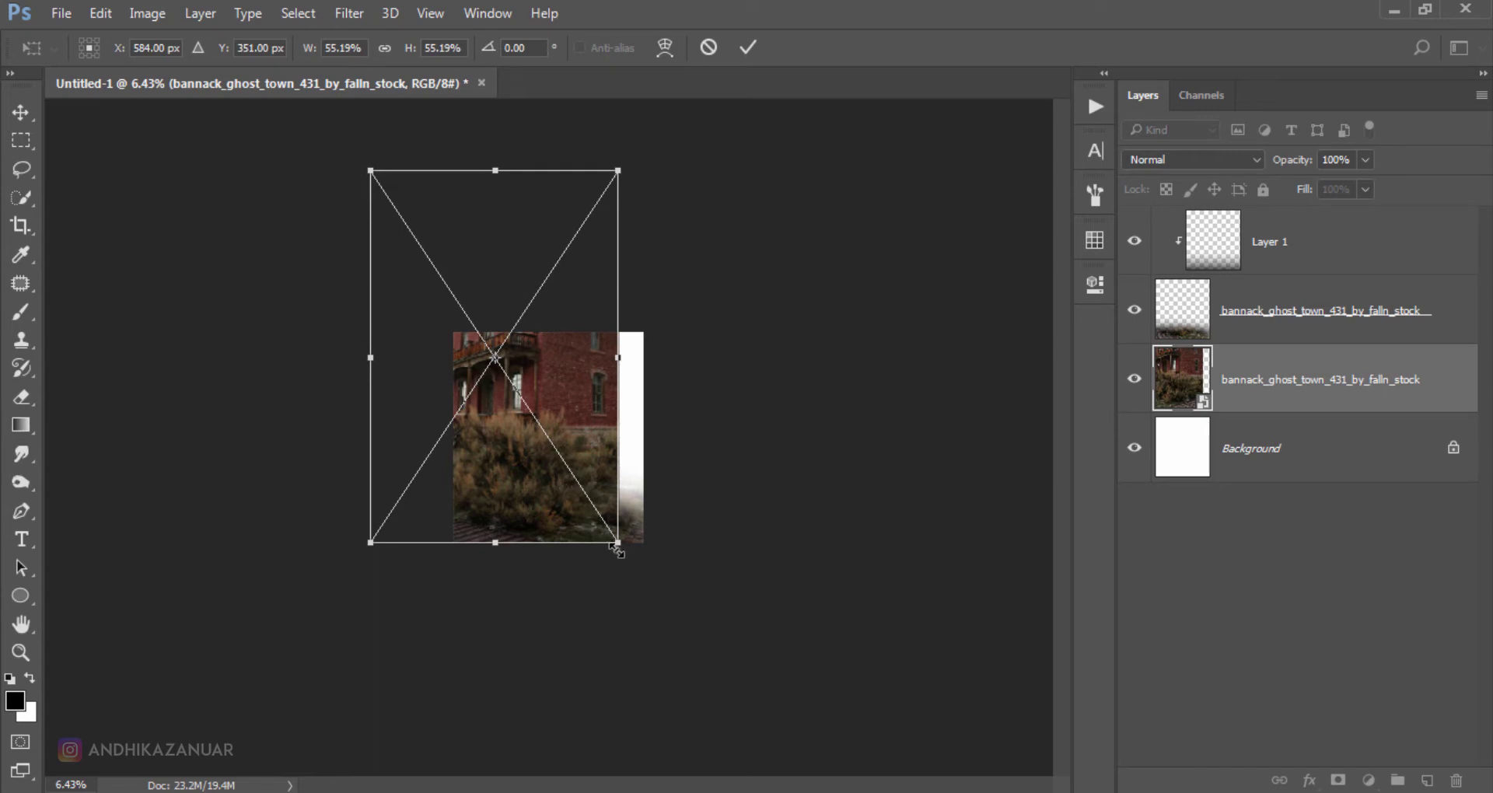
{"action": "left_click_drag", "start_coordinate": [617, 546], "coordinate": [645, 583]}
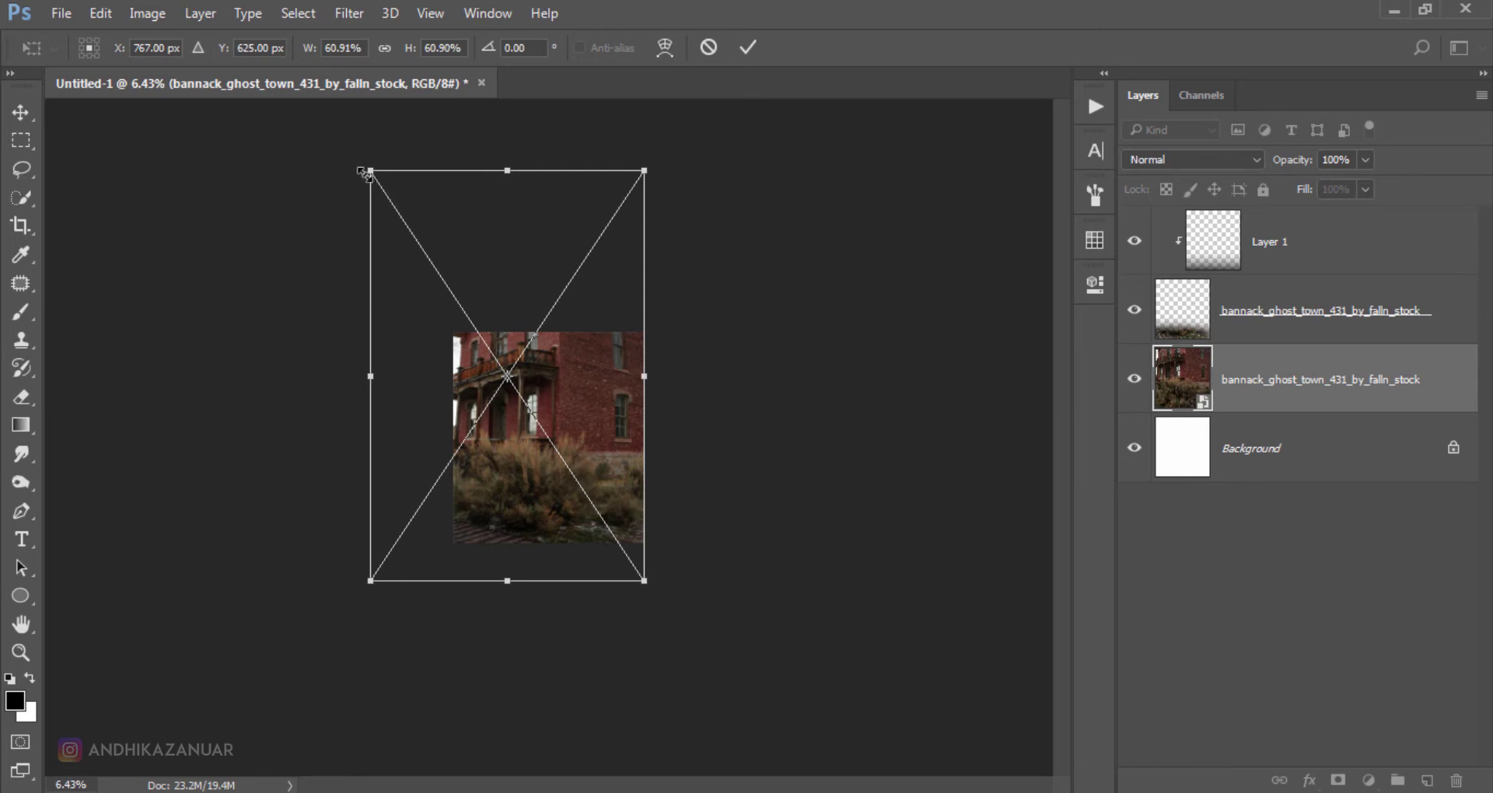
{"action": "left_click_drag", "start_coordinate": [366, 173], "coordinate": [356, 149]}
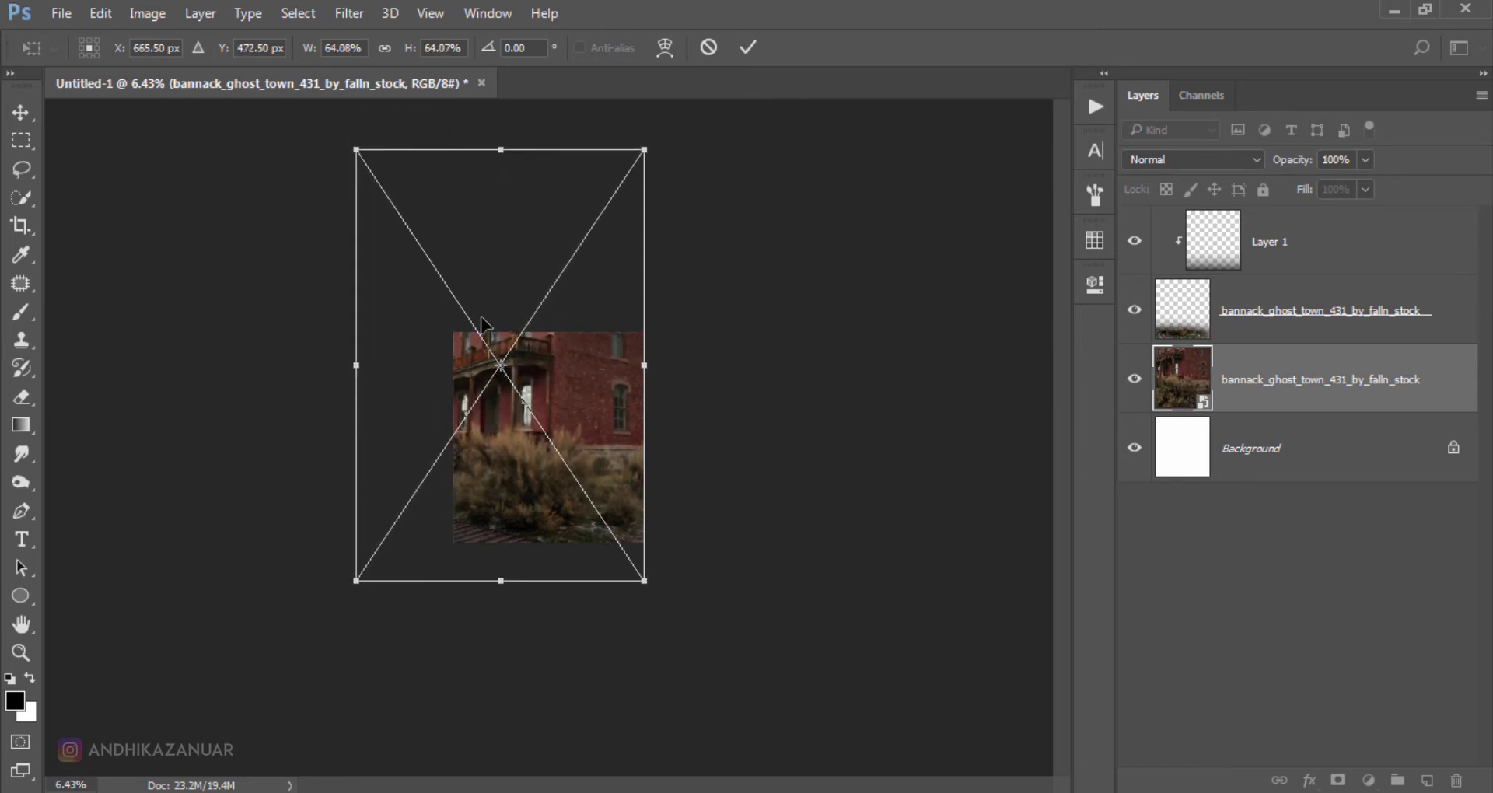
{"action": "left_click_drag", "start_coordinate": [485, 310], "coordinate": [488, 333]}
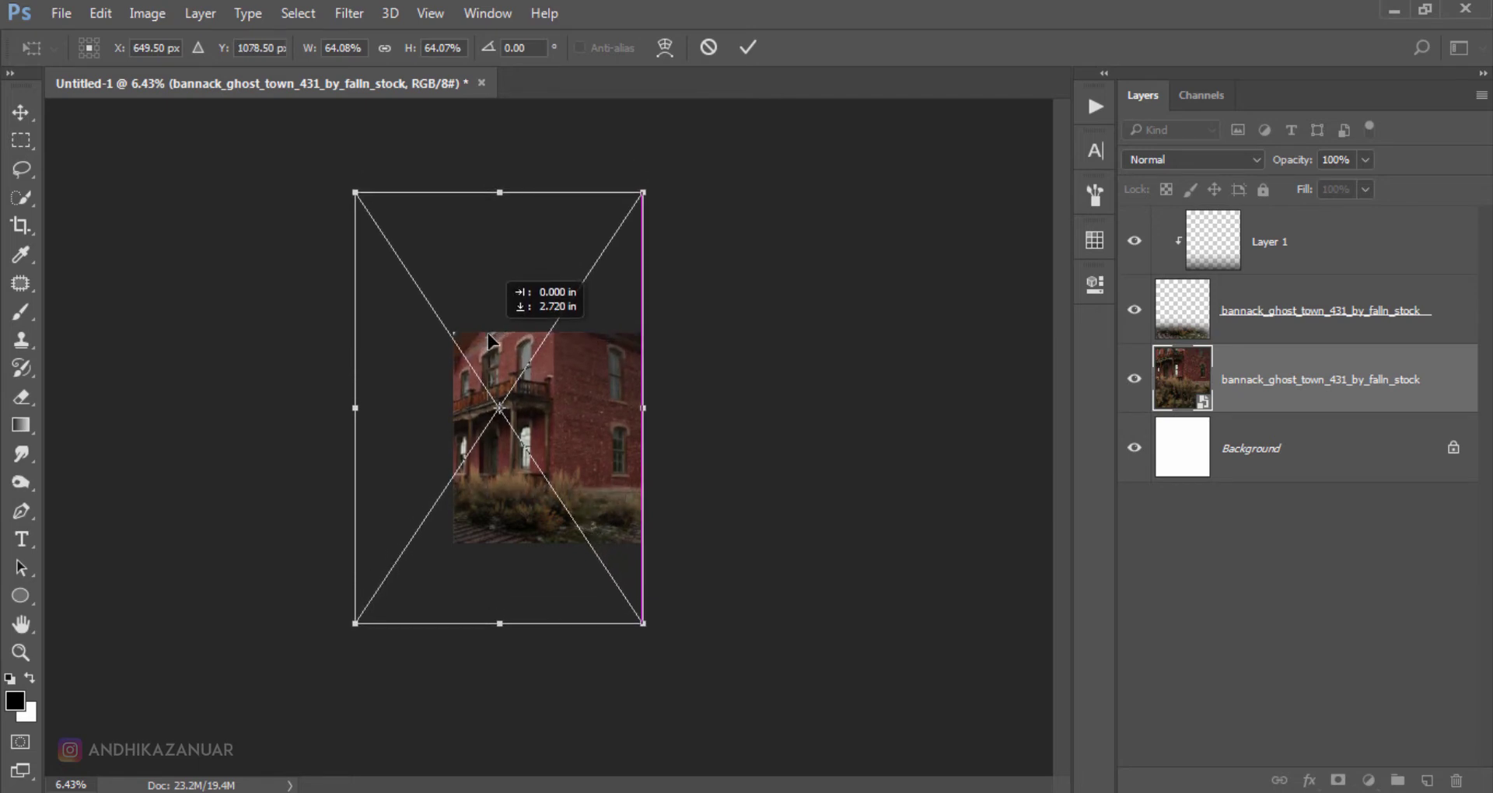
{"action": "left_click_drag", "start_coordinate": [488, 333], "coordinate": [498, 322]}
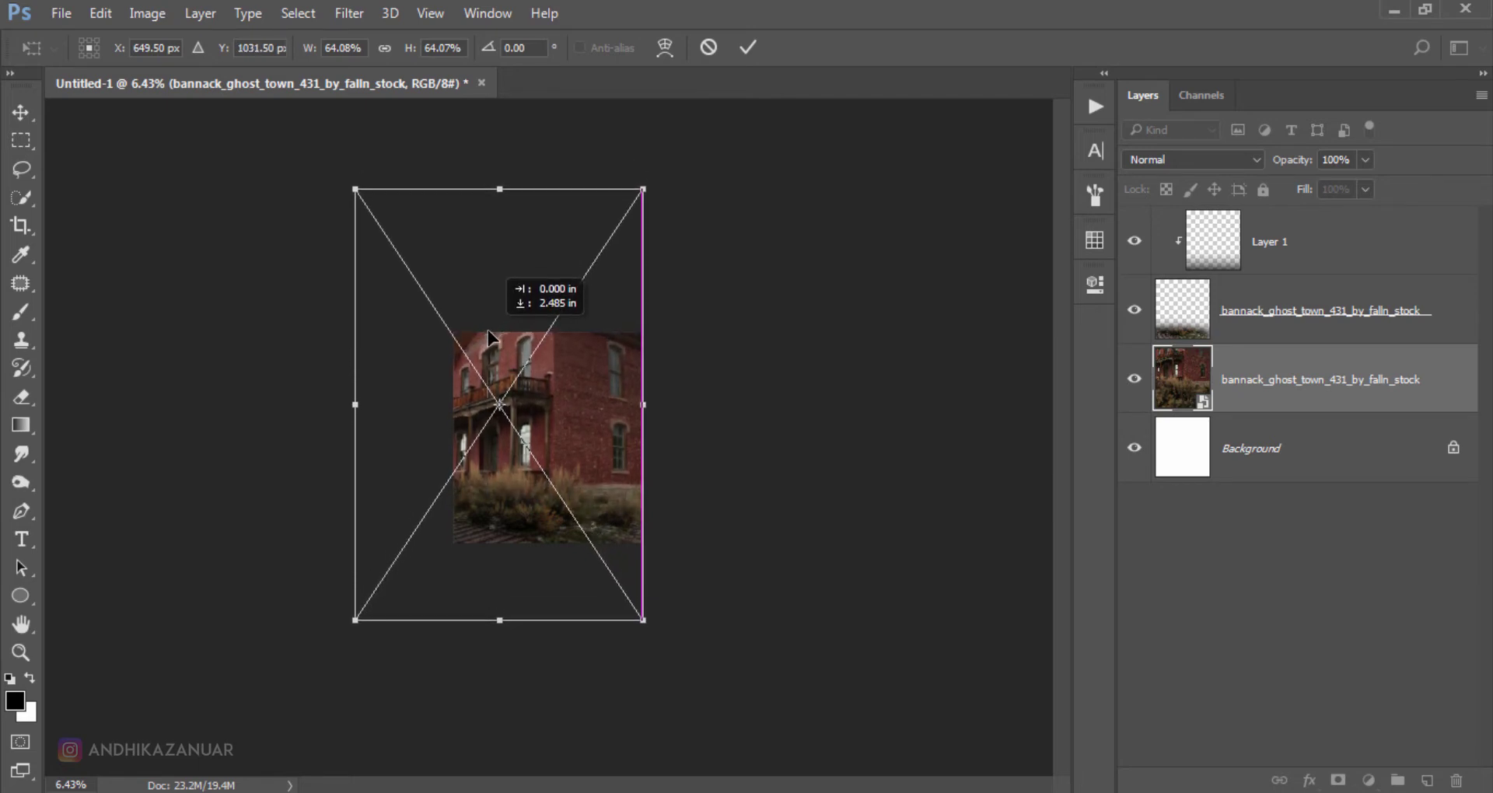
{"action": "left_click", "coordinate": [754, 45]}
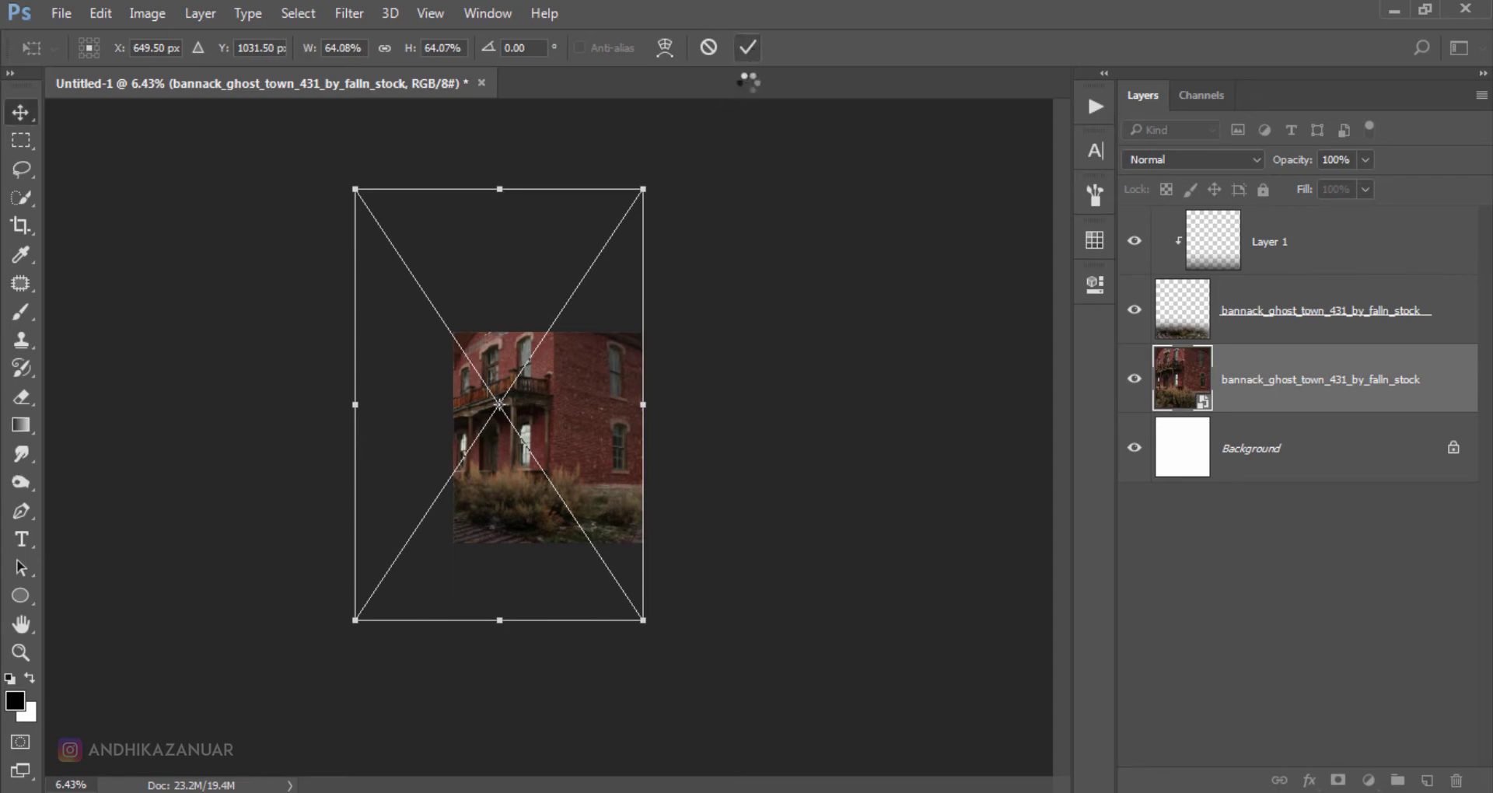
Fit the document on screen and rasterize the house smart-object layer.
{"action": "left_click", "coordinate": [430, 13]}
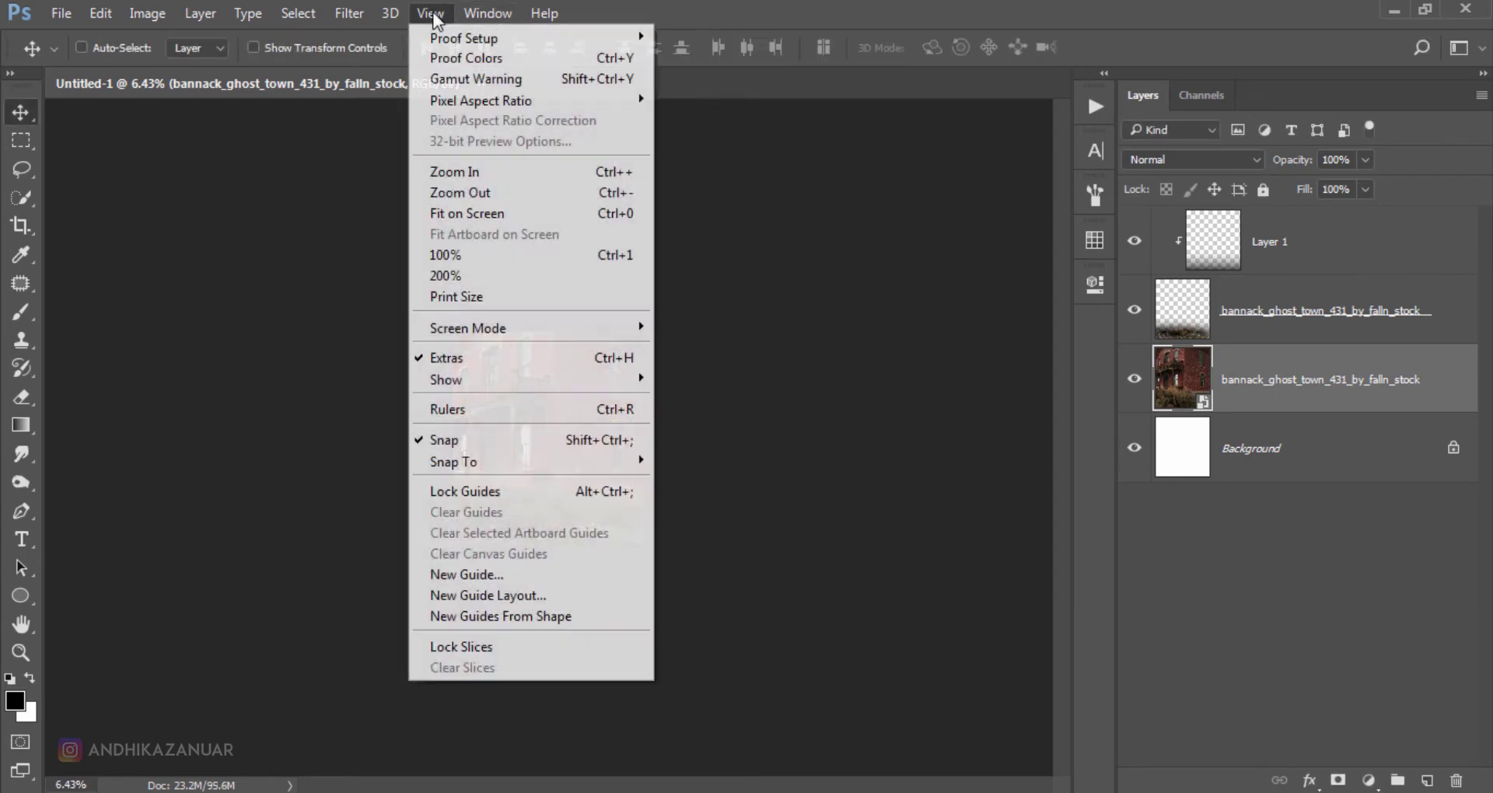
{"action": "left_click", "coordinate": [624, 223]}
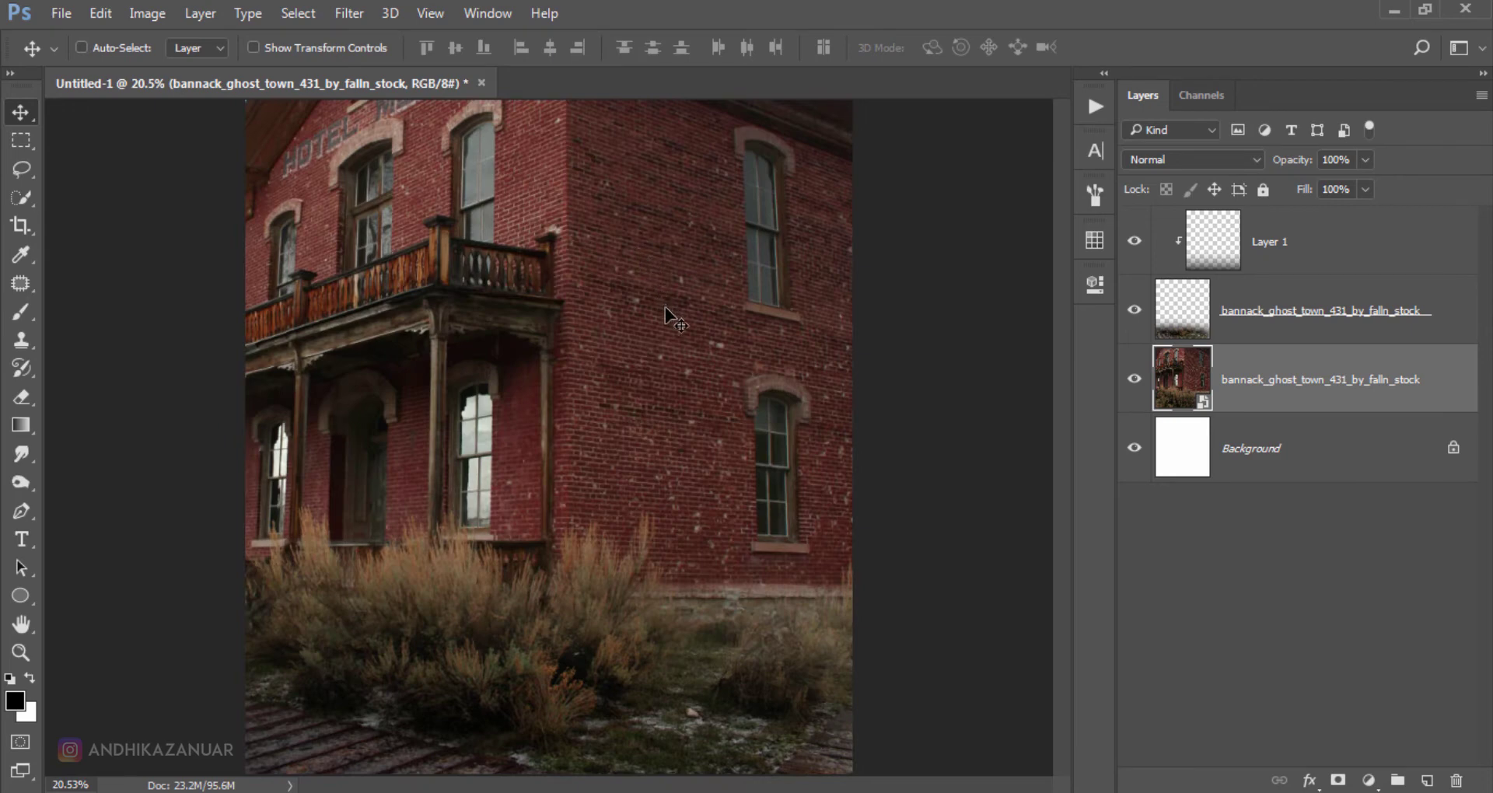
{"action": "right_click", "coordinate": [1232, 406]}
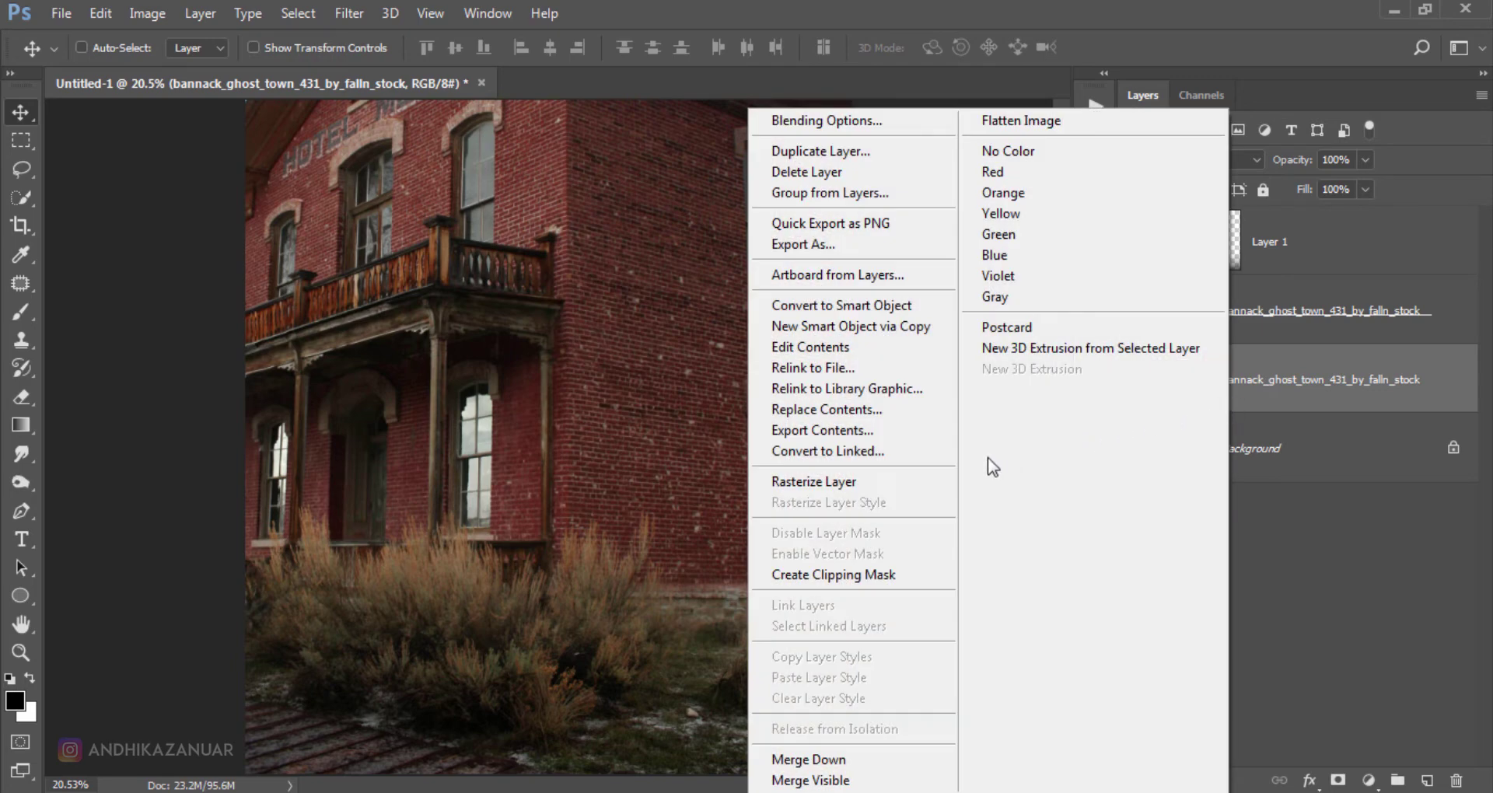
{"action": "left_click", "coordinate": [936, 478]}
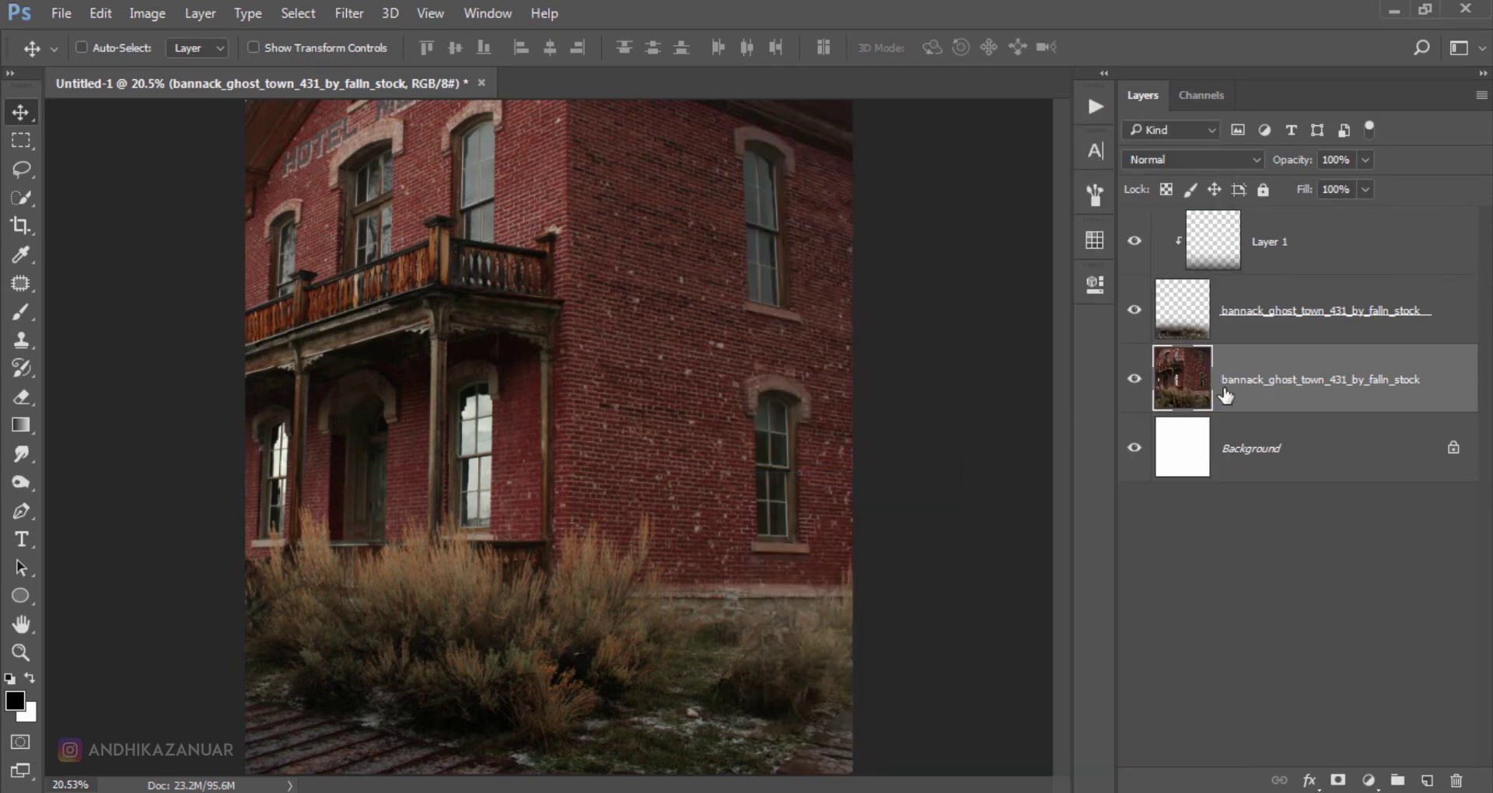
Apply a Gaussian Blur with a 15.3-pixel radius to the house layer.
{"action": "left_click", "coordinate": [349, 14]}
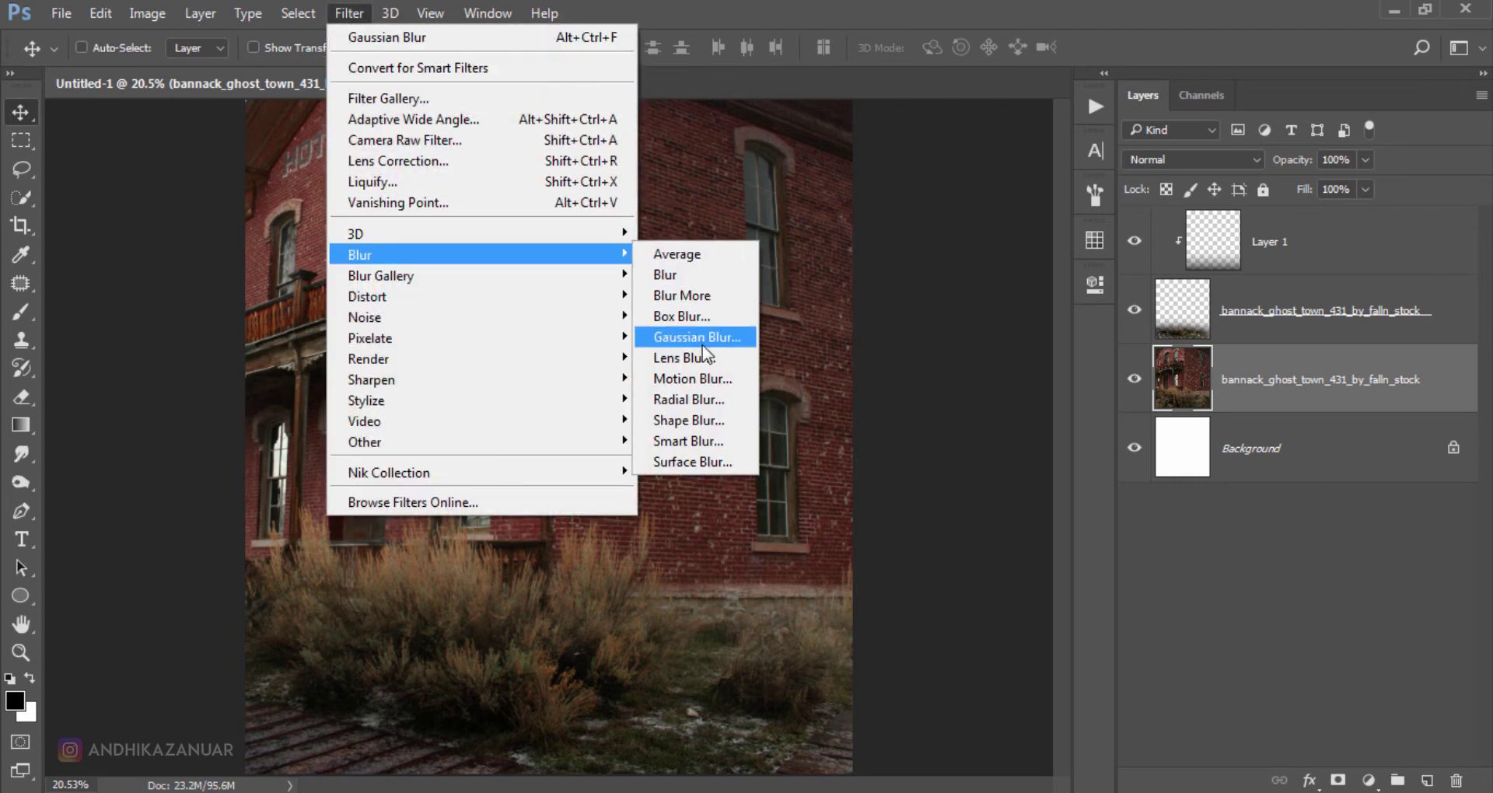
{"action": "left_click", "coordinate": [697, 337]}
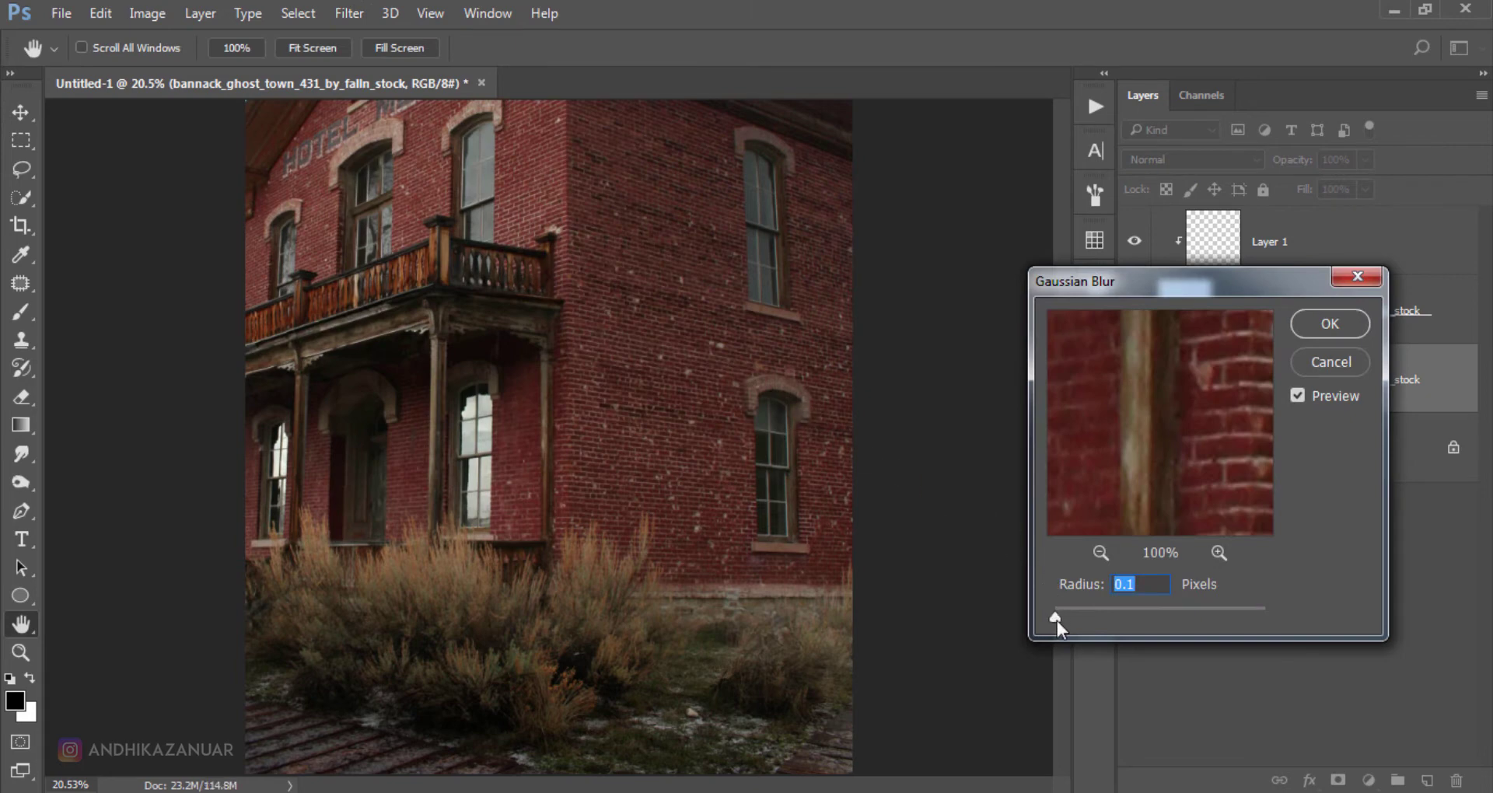
{"action": "left_click_drag", "start_coordinate": [1056, 618], "coordinate": [1142, 623]}
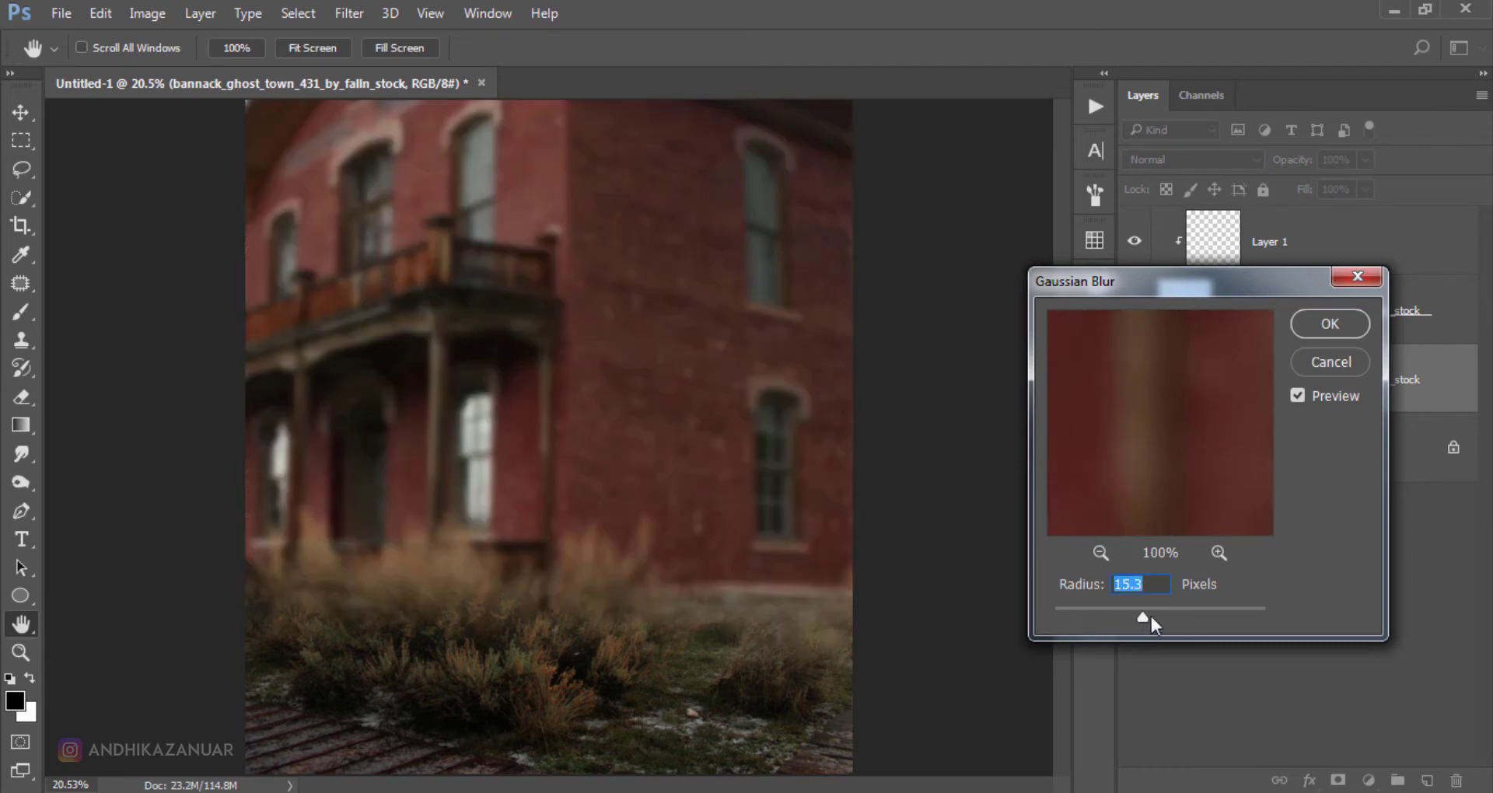
{"action": "left_click", "coordinate": [1293, 398]}
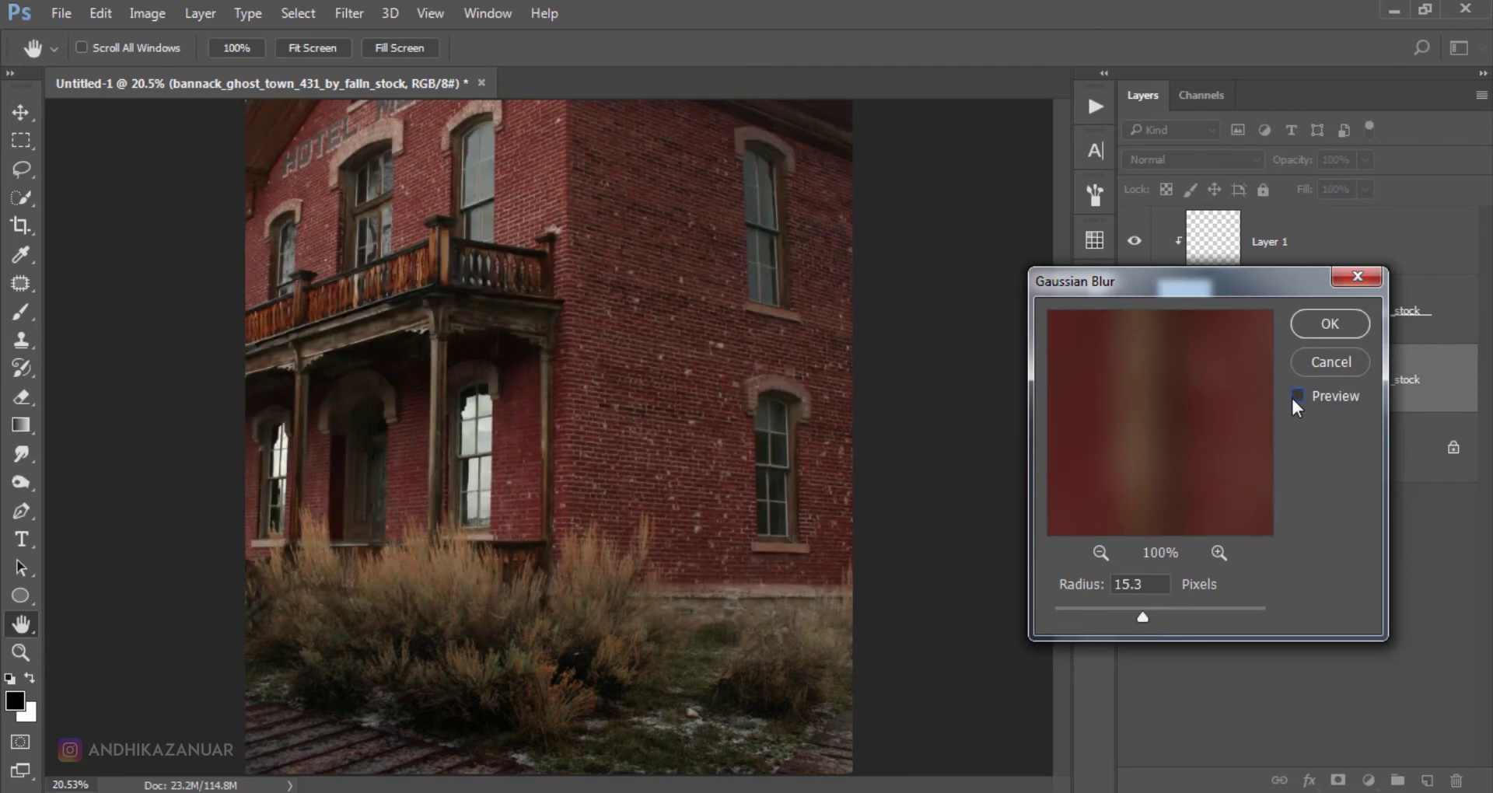
{"action": "left_click", "coordinate": [1291, 397]}
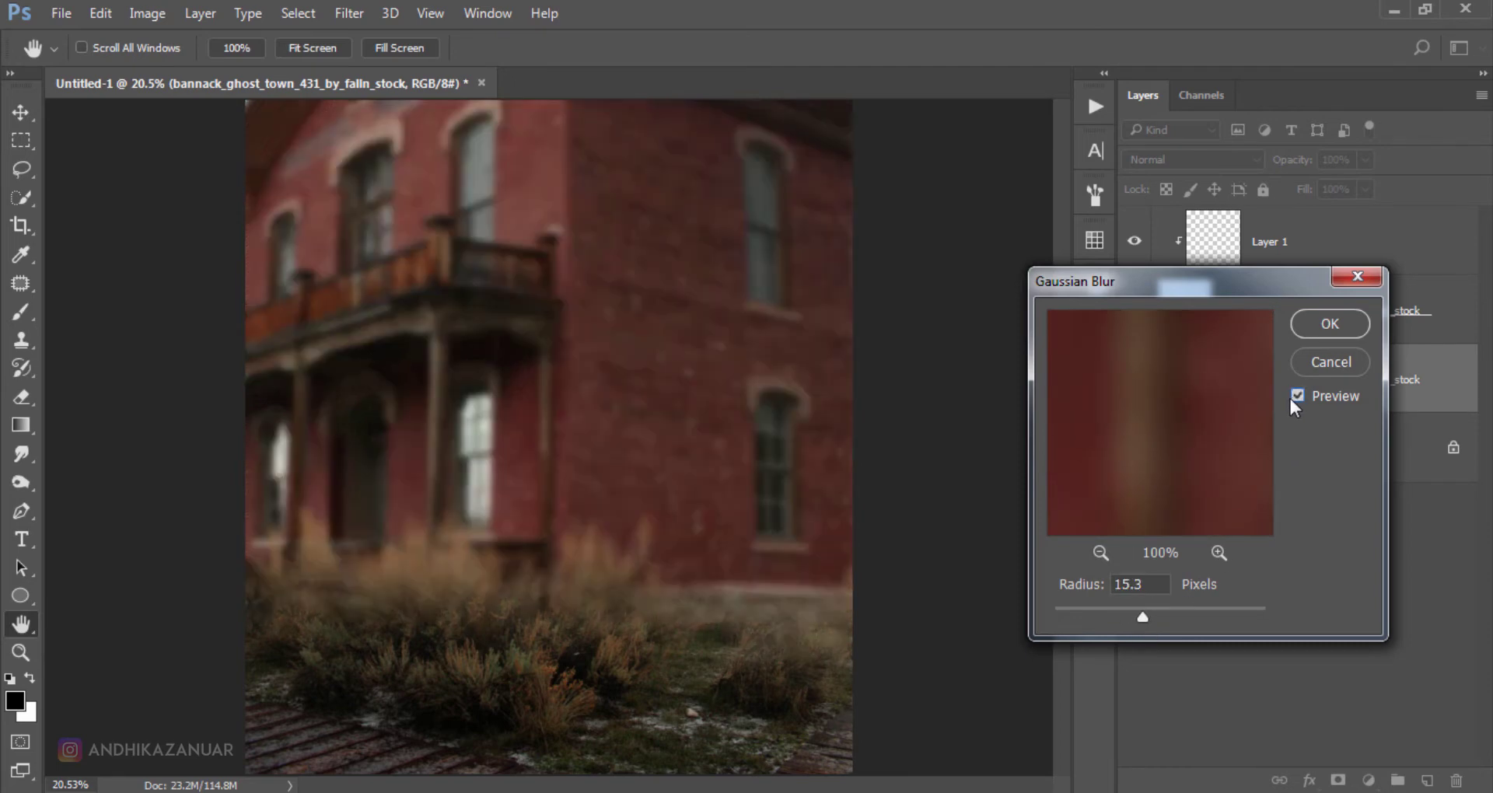
{"action": "left_click", "coordinate": [1312, 326]}
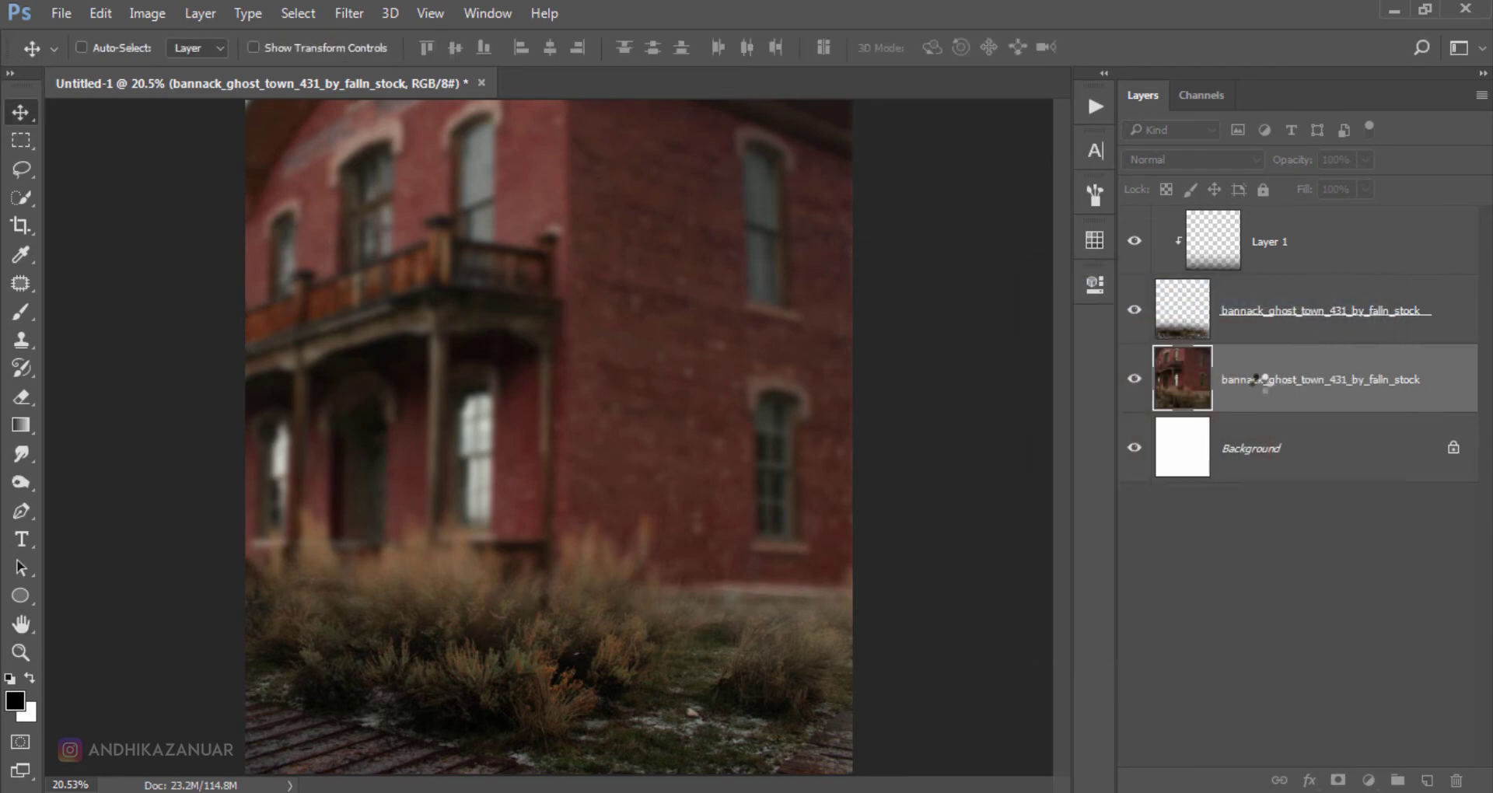
Apply Hue/Saturation with Hue +30 and Saturation -64 to the brick-house layer.
{"action": "key", "text": "ctrl+u"}
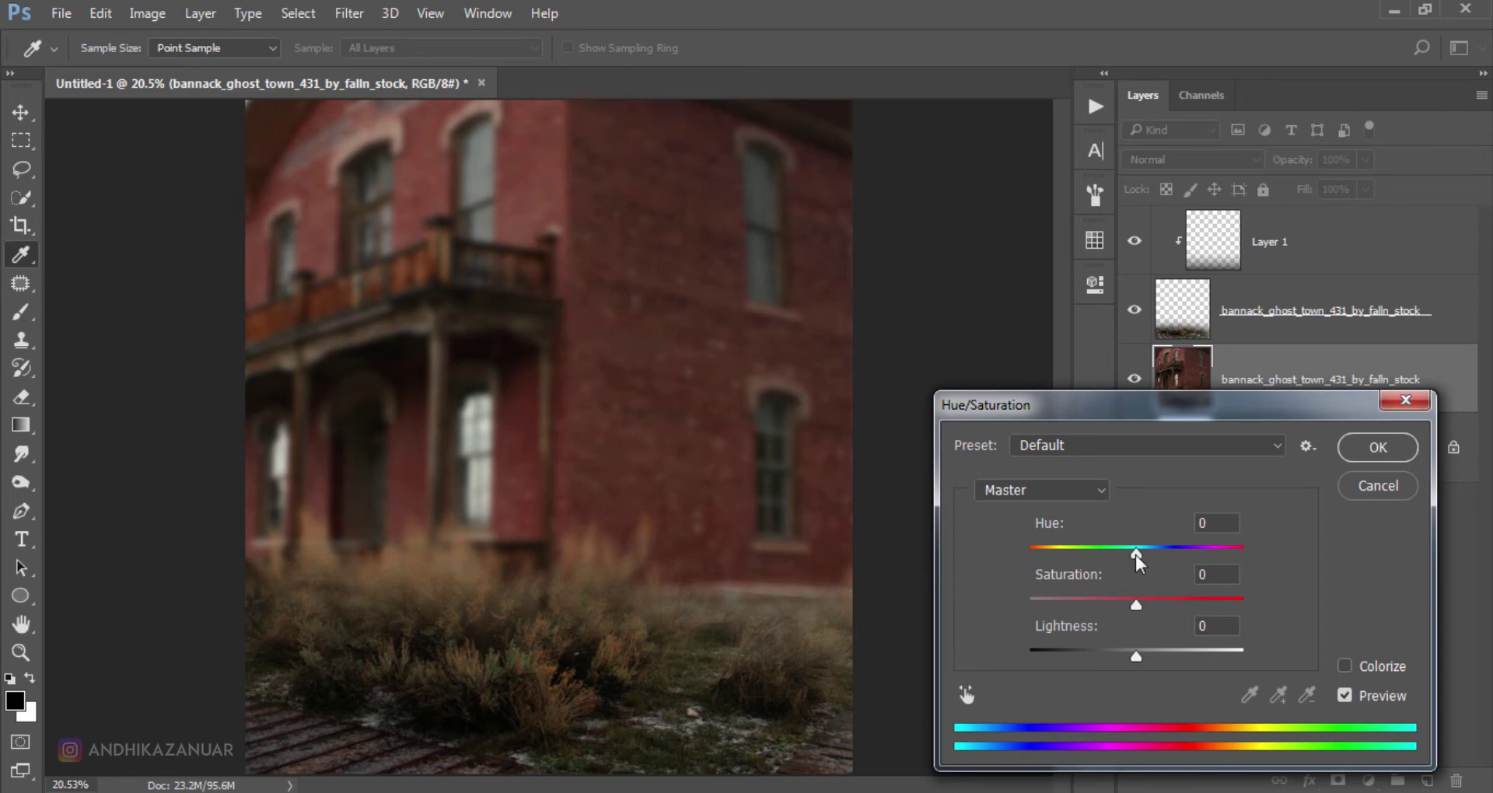
{"action": "left_click_drag", "start_coordinate": [1136, 554], "coordinate": [1168, 555]}
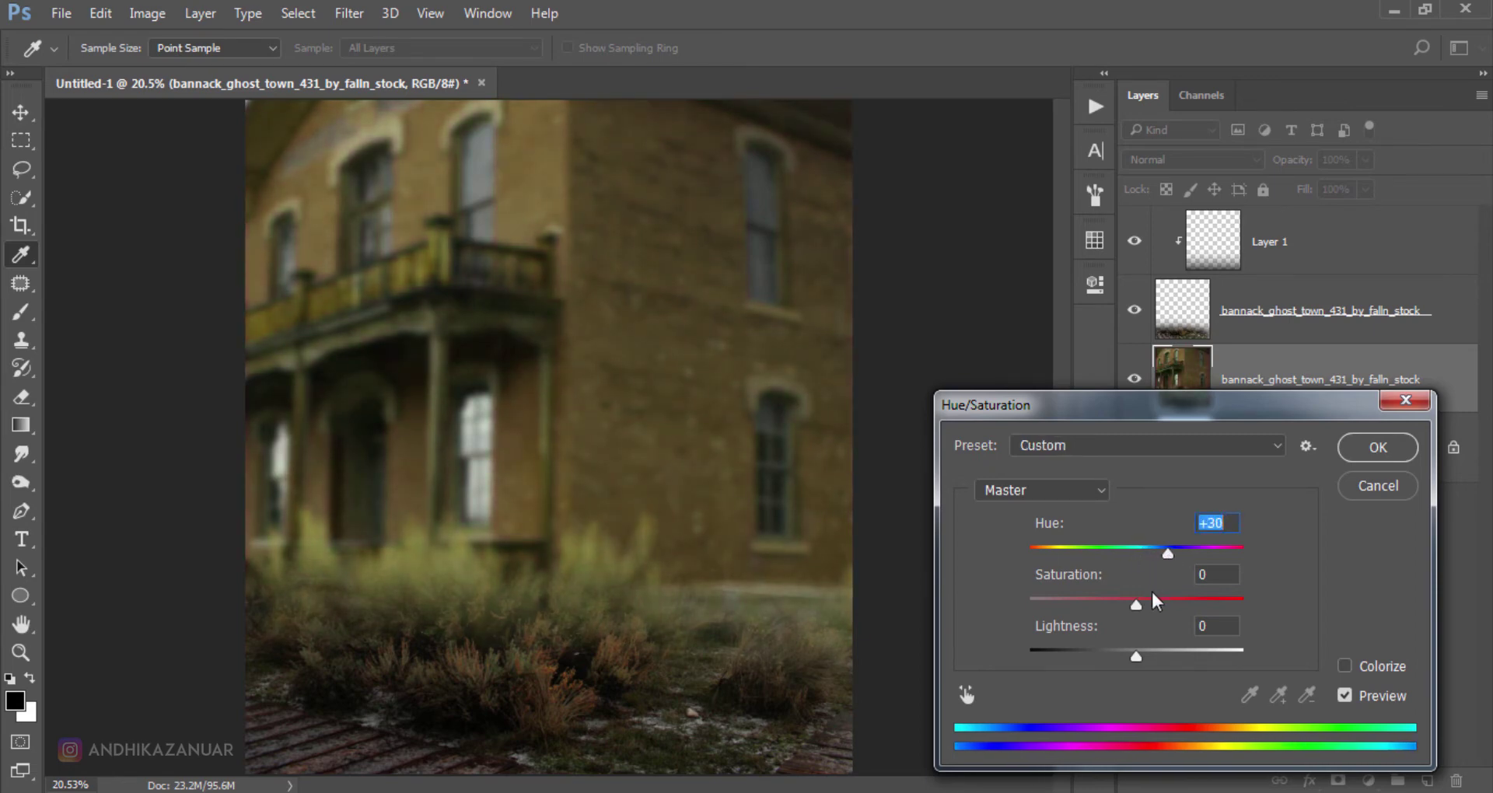
{"action": "left_click_drag", "start_coordinate": [1136, 605], "coordinate": [1076, 610]}
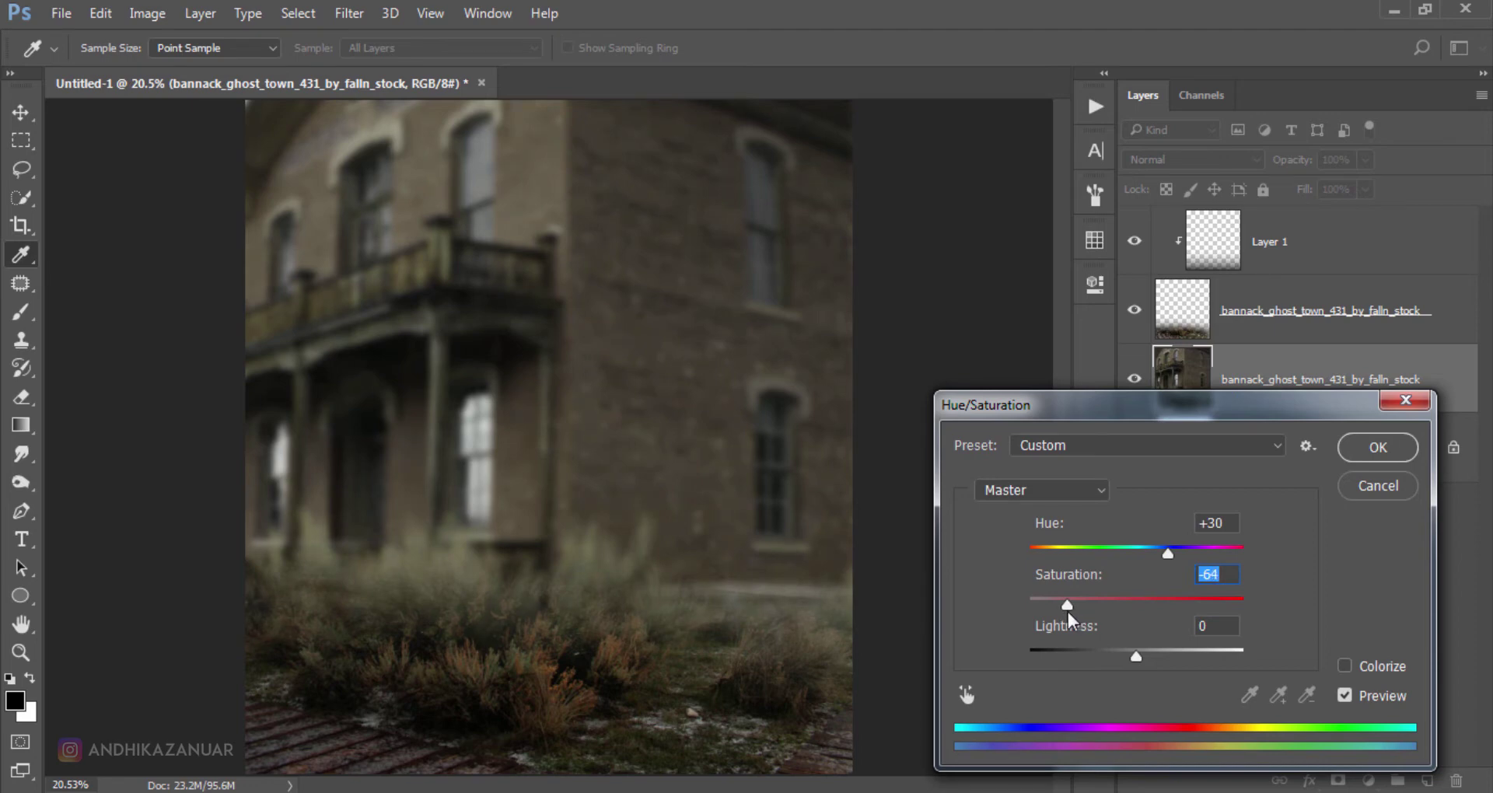
{"action": "left_click", "coordinate": [1344, 694]}
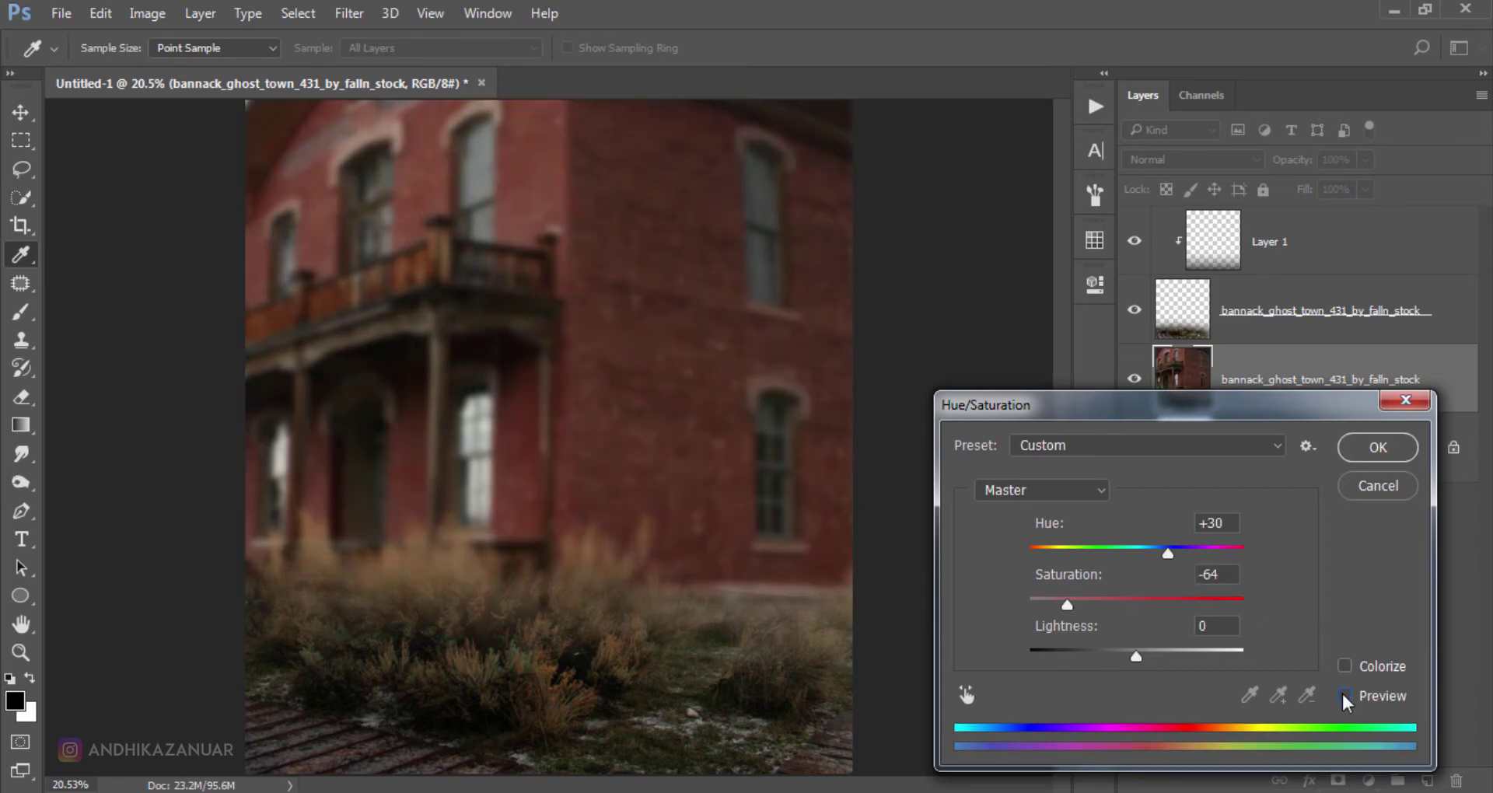
{"action": "left_click", "coordinate": [1343, 694]}
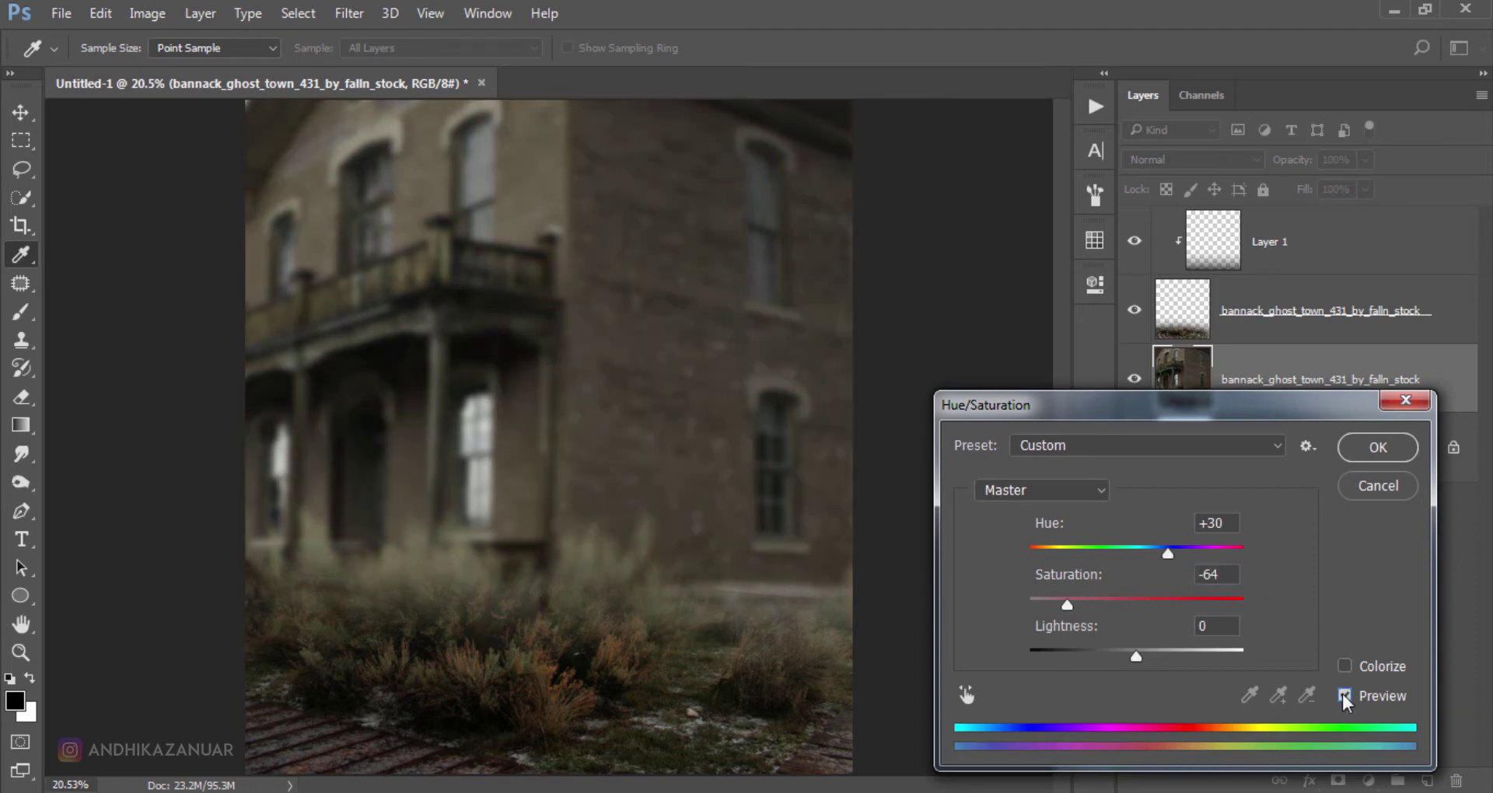
{"action": "left_click", "coordinate": [1375, 451]}
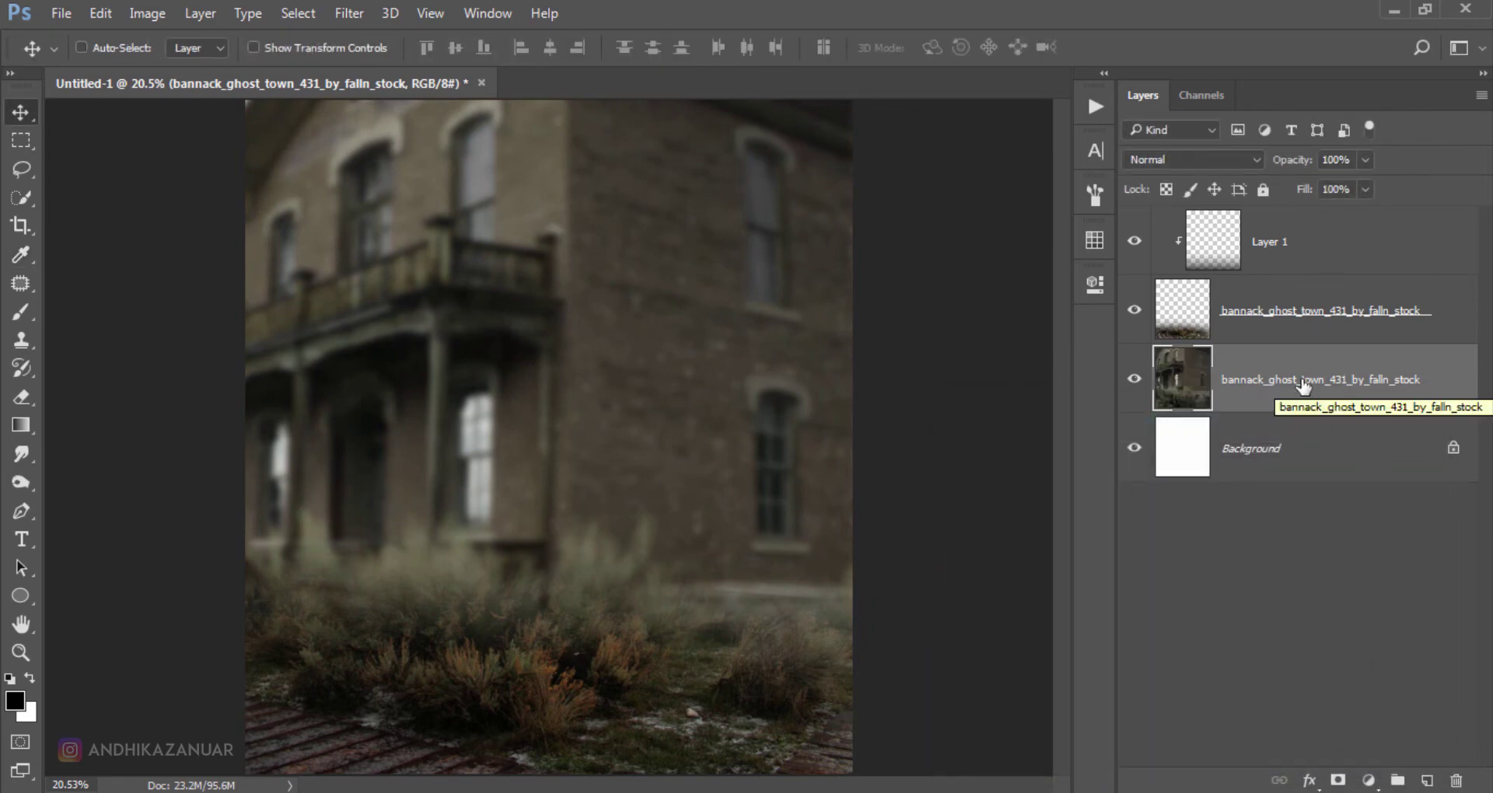
{"action": "left_click", "coordinate": [1319, 249]}
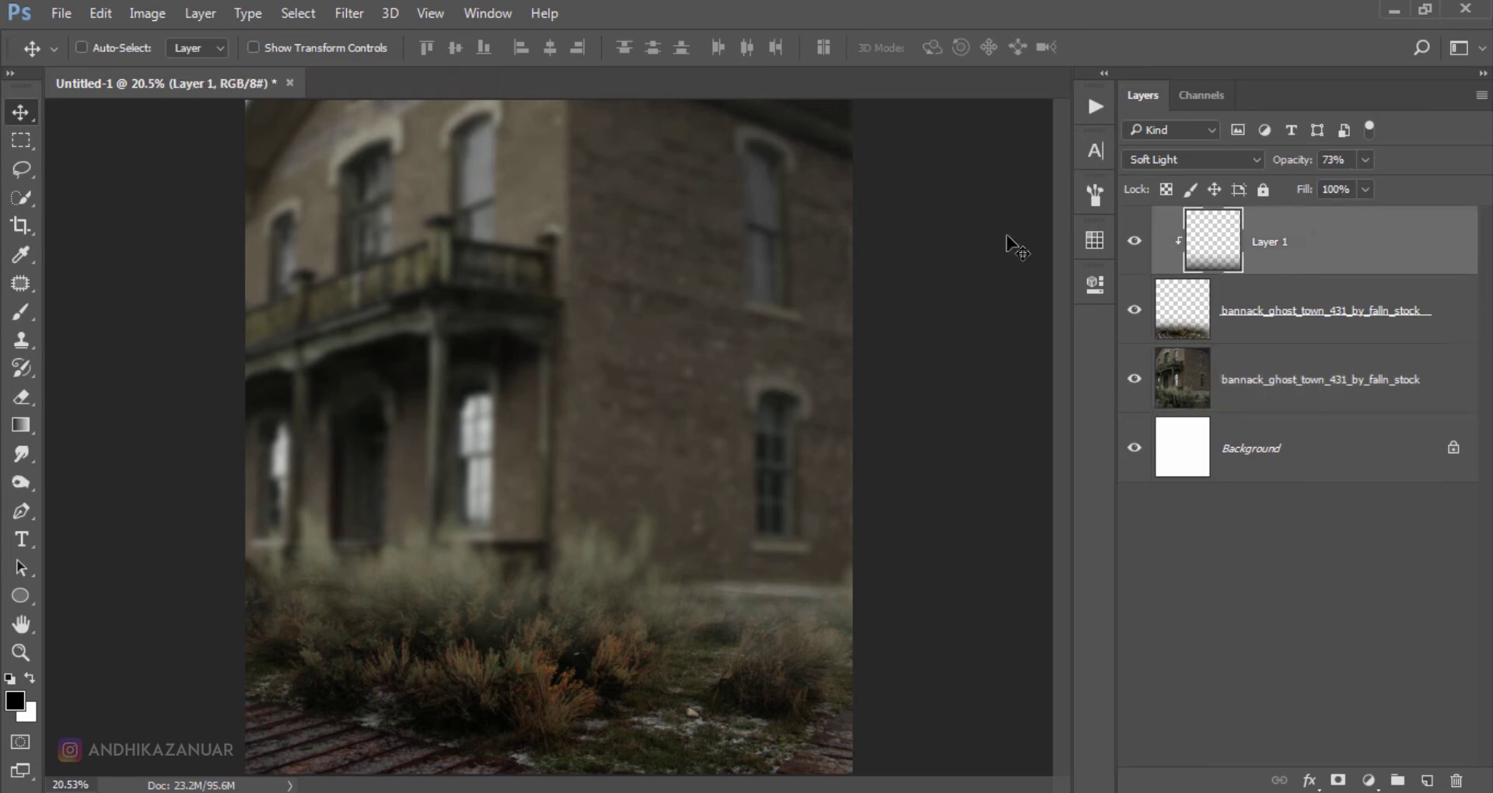
Place the man-with-rifle photo into the composite as an embedded layer.
{"action": "left_click", "coordinate": [62, 14]}
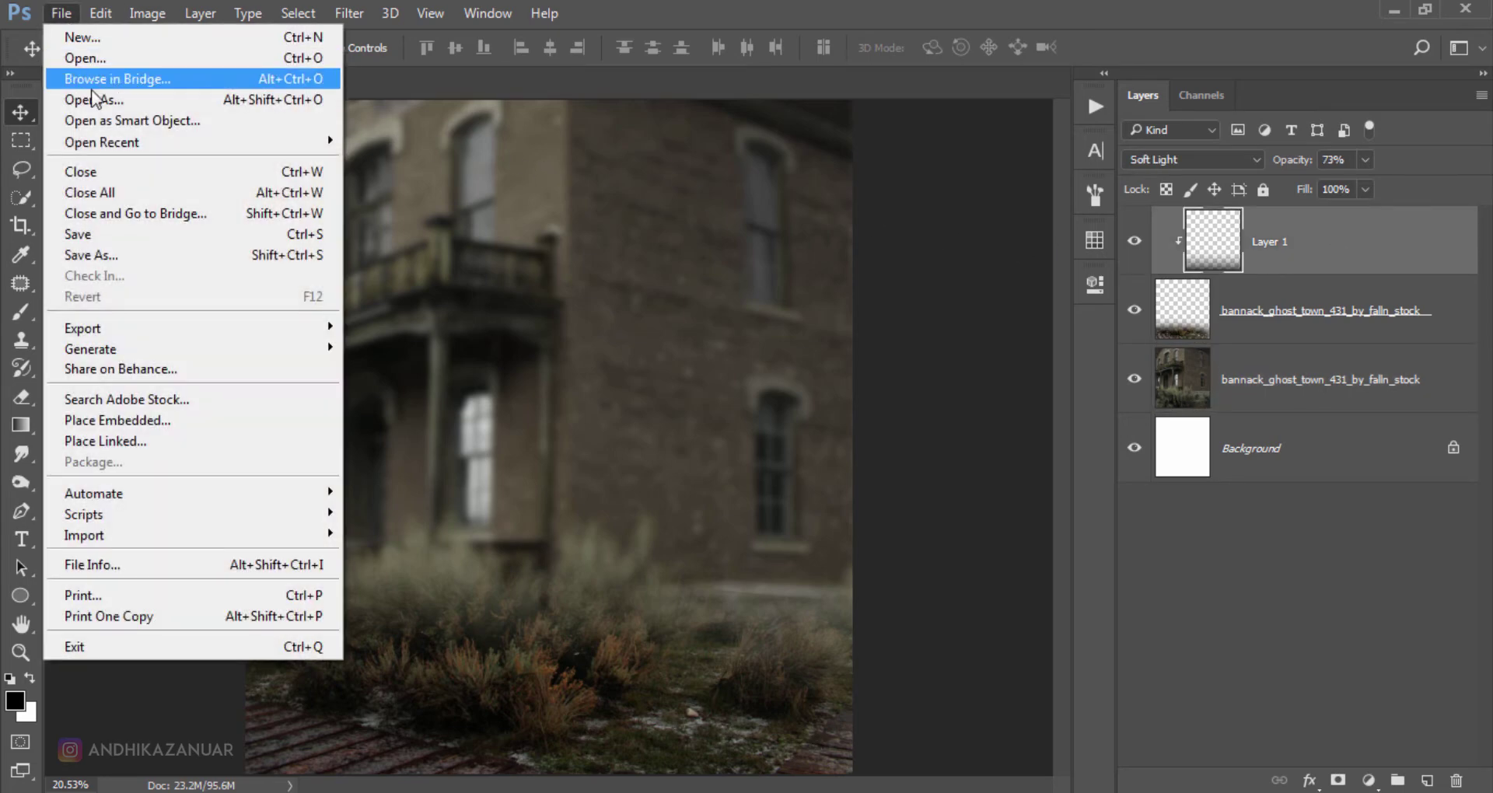
{"action": "left_click", "coordinate": [166, 424]}
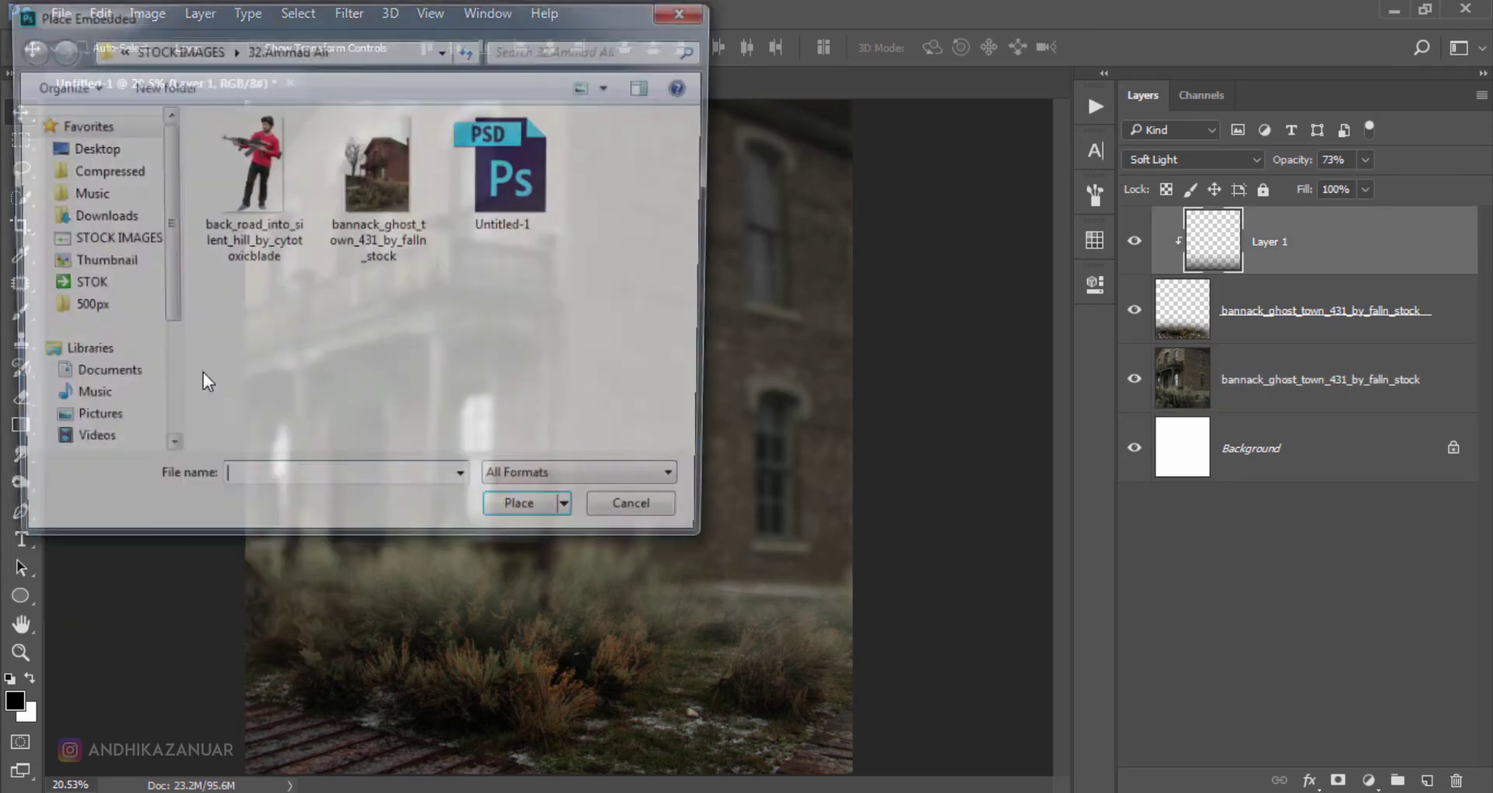
{"action": "left_click", "coordinate": [296, 257]}
{"action": "left_click", "coordinate": [537, 520]}
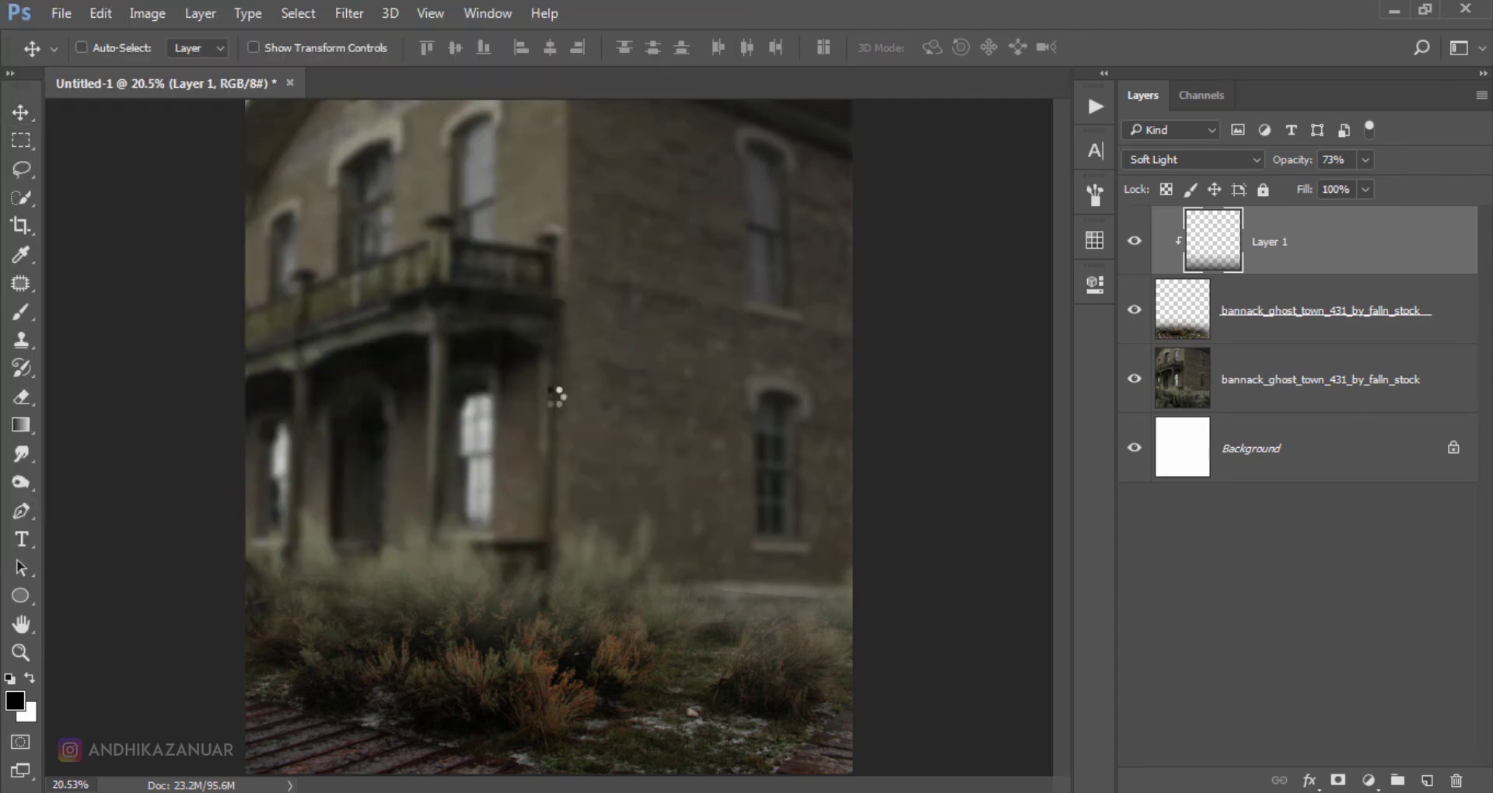
Enlarge the man to about 254%, tilt him slightly counter-clockwise, and shift him left.
{"action": "left_click_drag", "start_coordinate": [616, 544], "coordinate": [719, 723]}
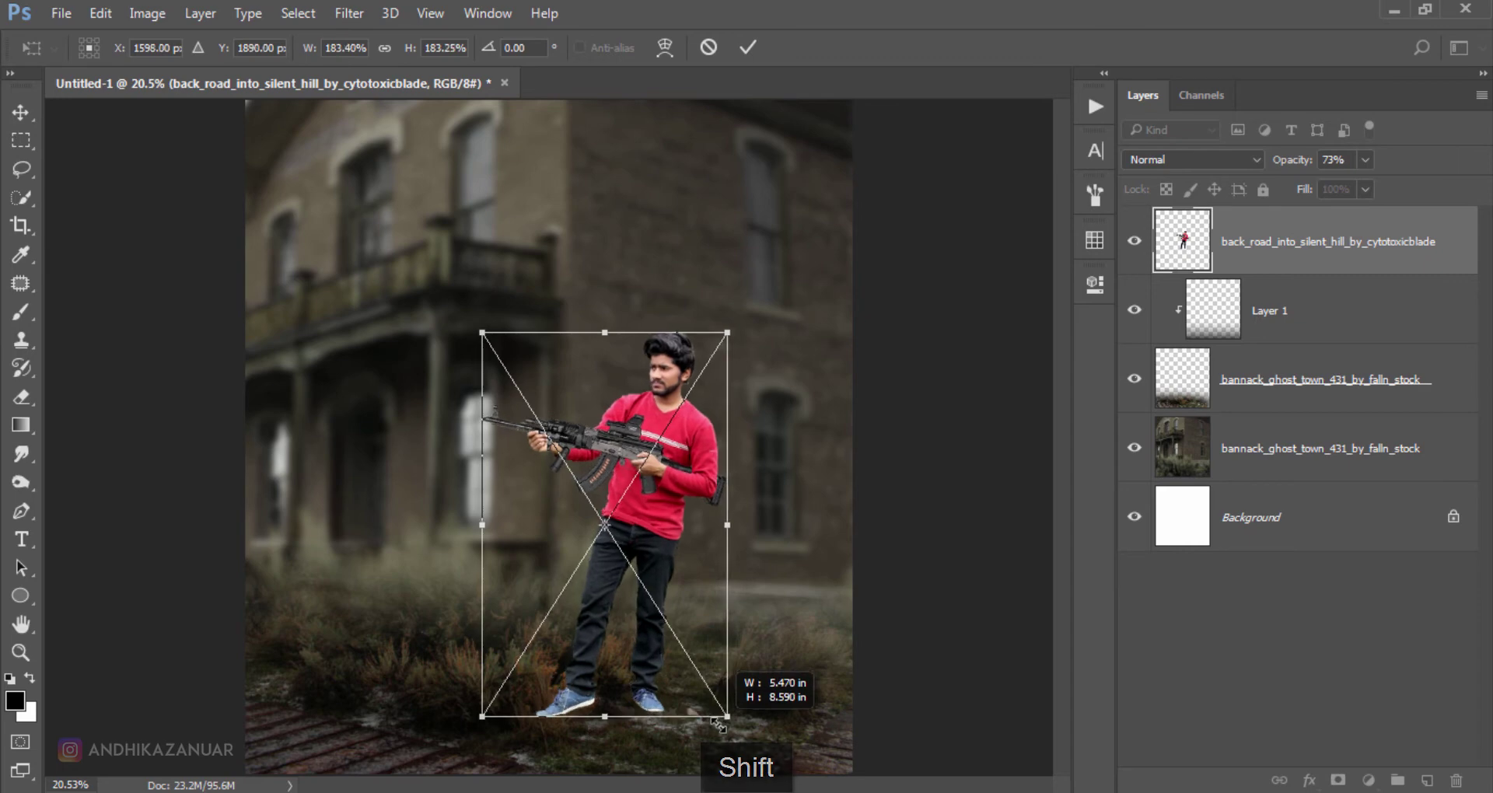
{"action": "left_click_drag", "start_coordinate": [483, 332], "coordinate": [342, 214]}
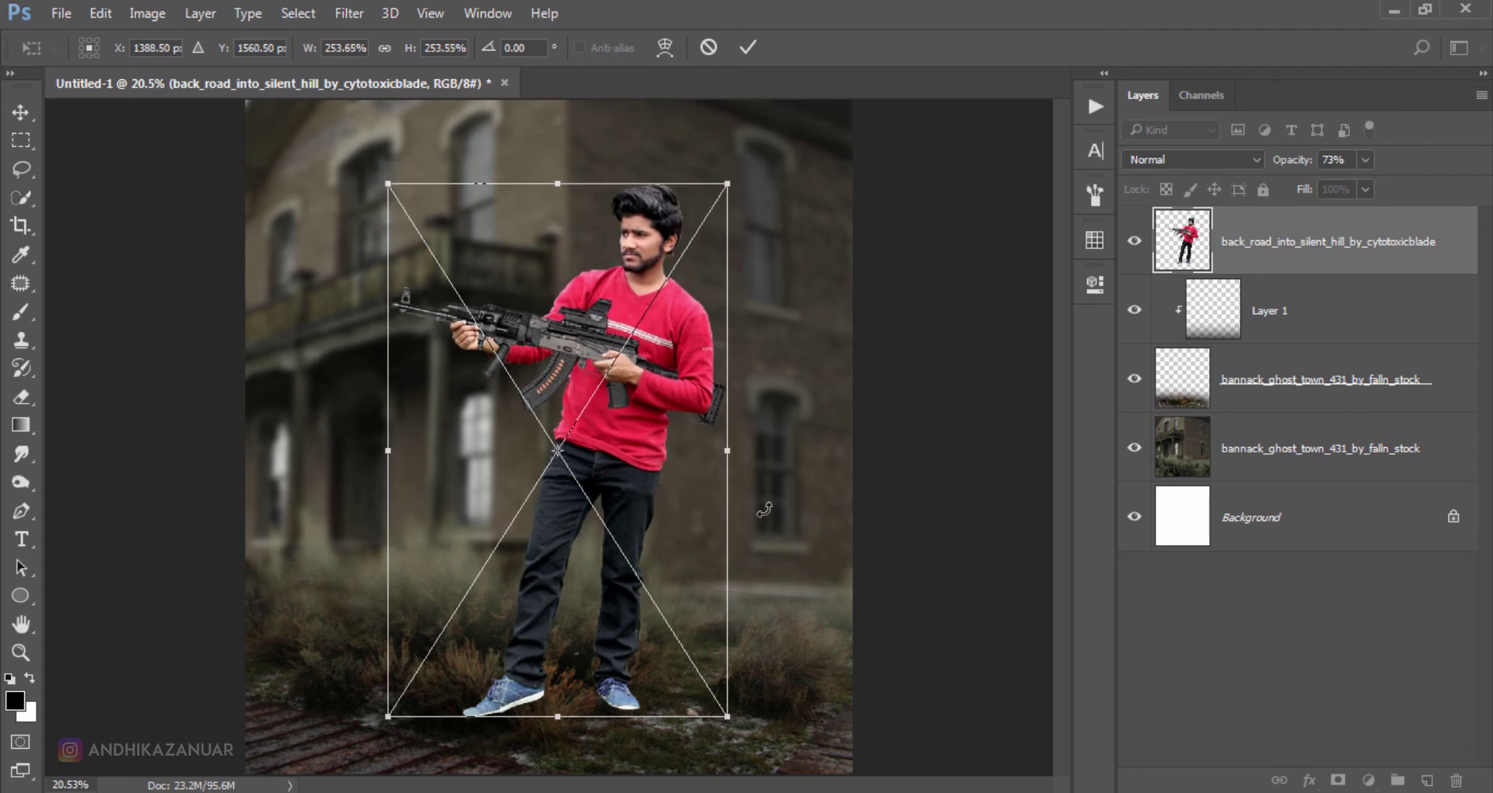
{"action": "left_click_drag", "start_coordinate": [764, 509], "coordinate": [779, 503]}
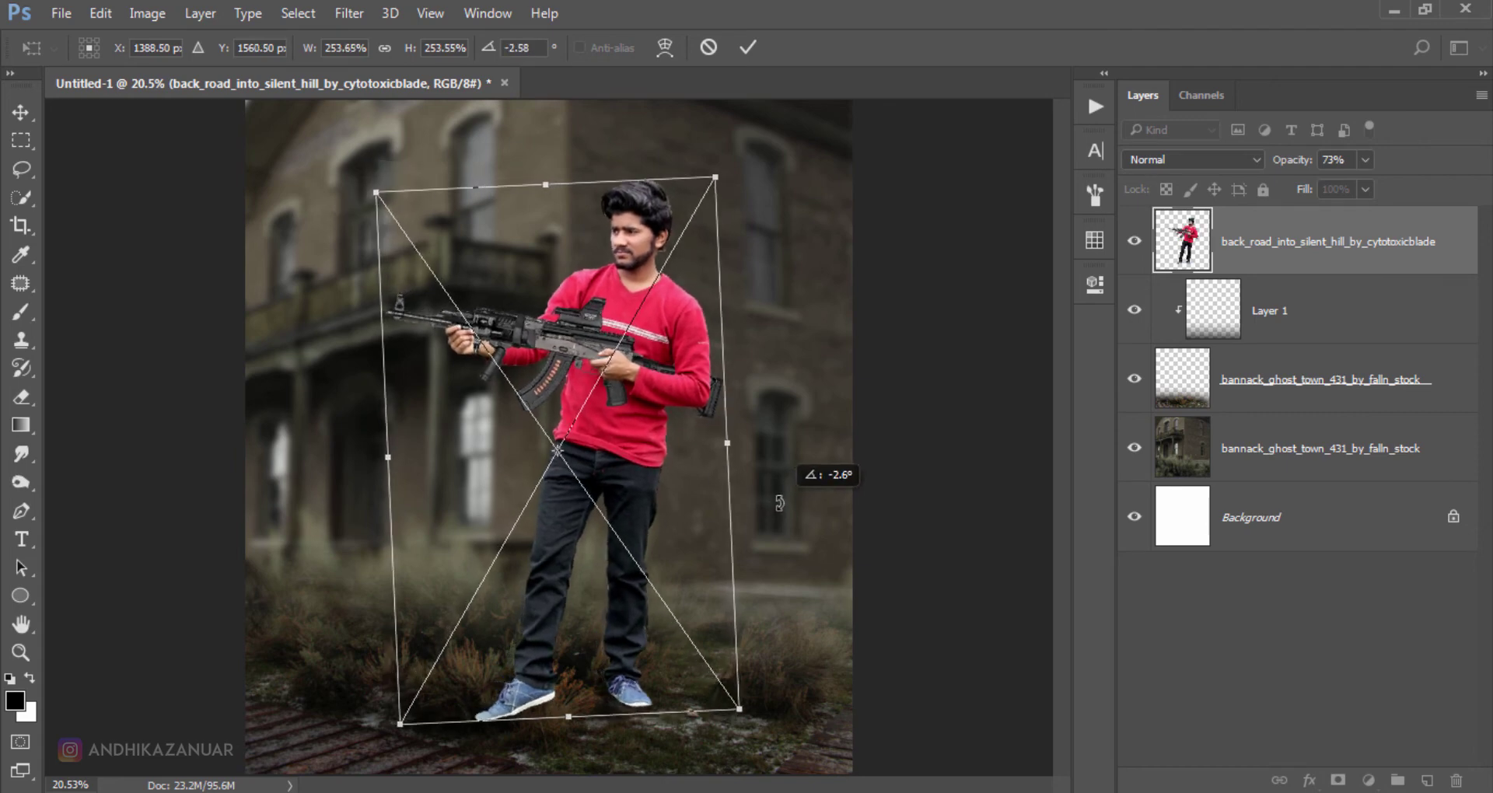
{"action": "left_click_drag", "start_coordinate": [779, 503], "coordinate": [784, 502]}
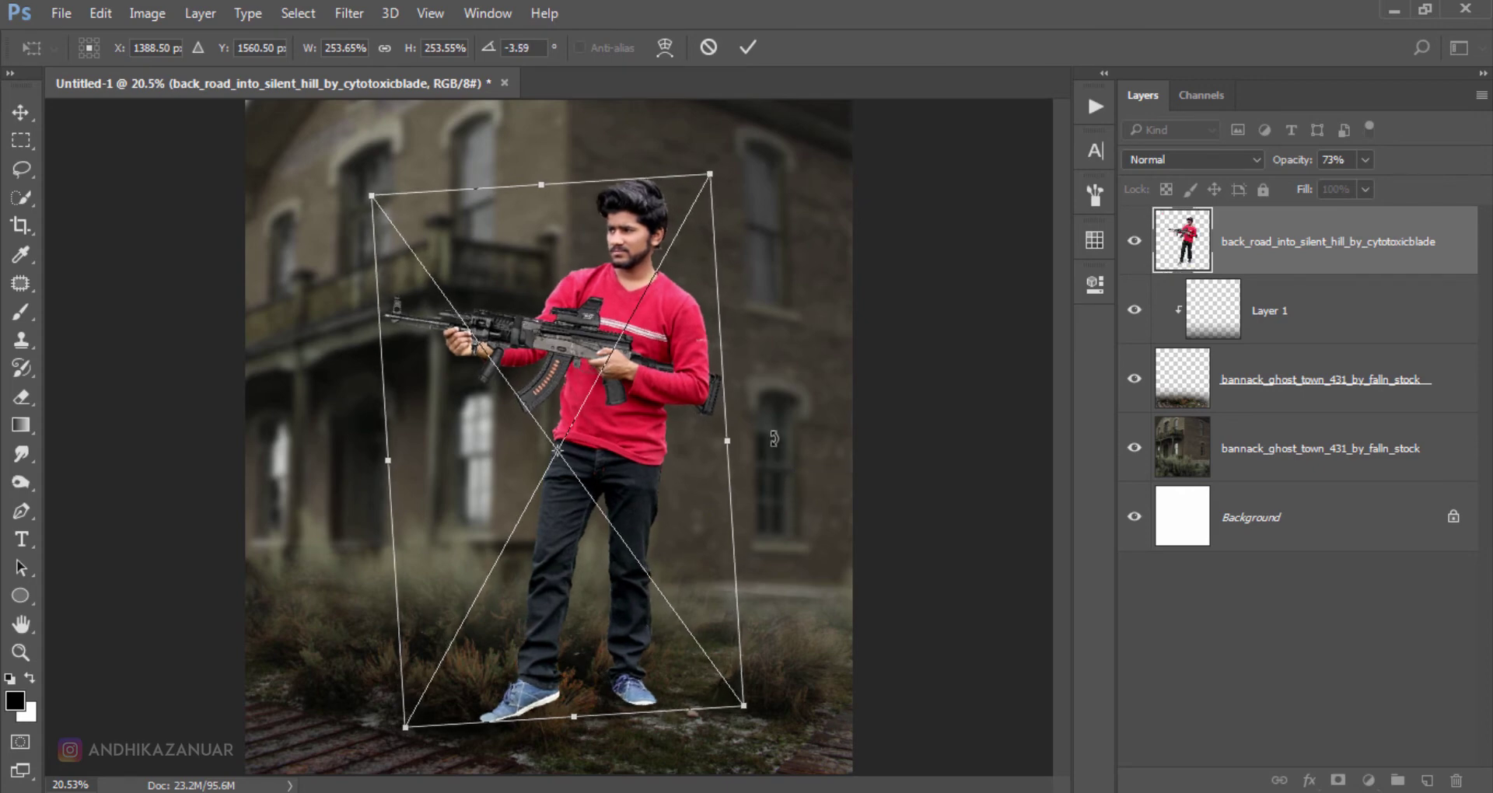
{"action": "left_click", "coordinate": [747, 51]}
{"action": "left_click_drag", "start_coordinate": [604, 354], "coordinate": [562, 360]}
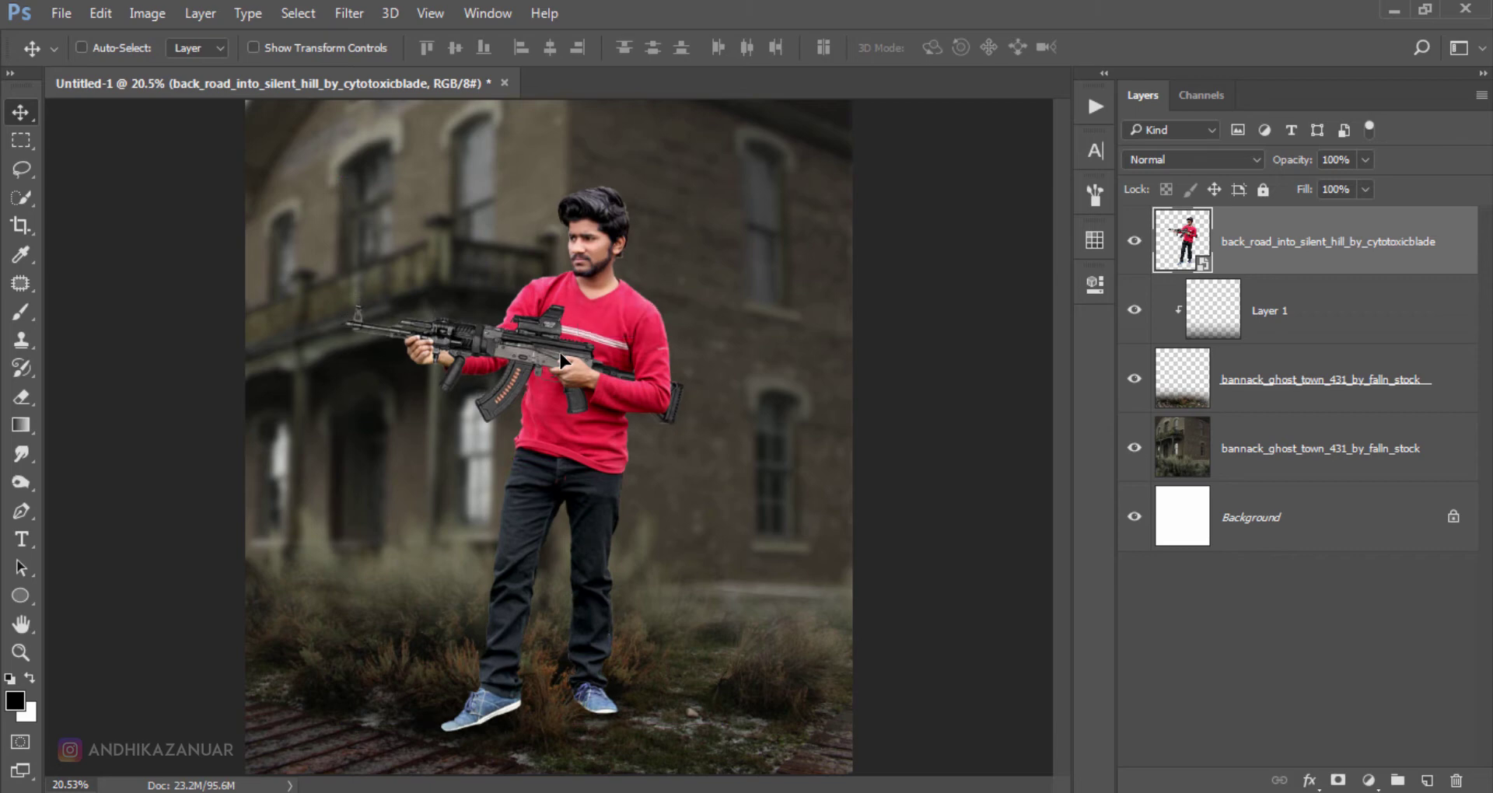
Rasterize the man's layer and pick a 112 px grass-shaped brush for the Eraser.
{"action": "right_click", "coordinate": [1229, 259]}
{"action": "left_click", "coordinate": [865, 484]}
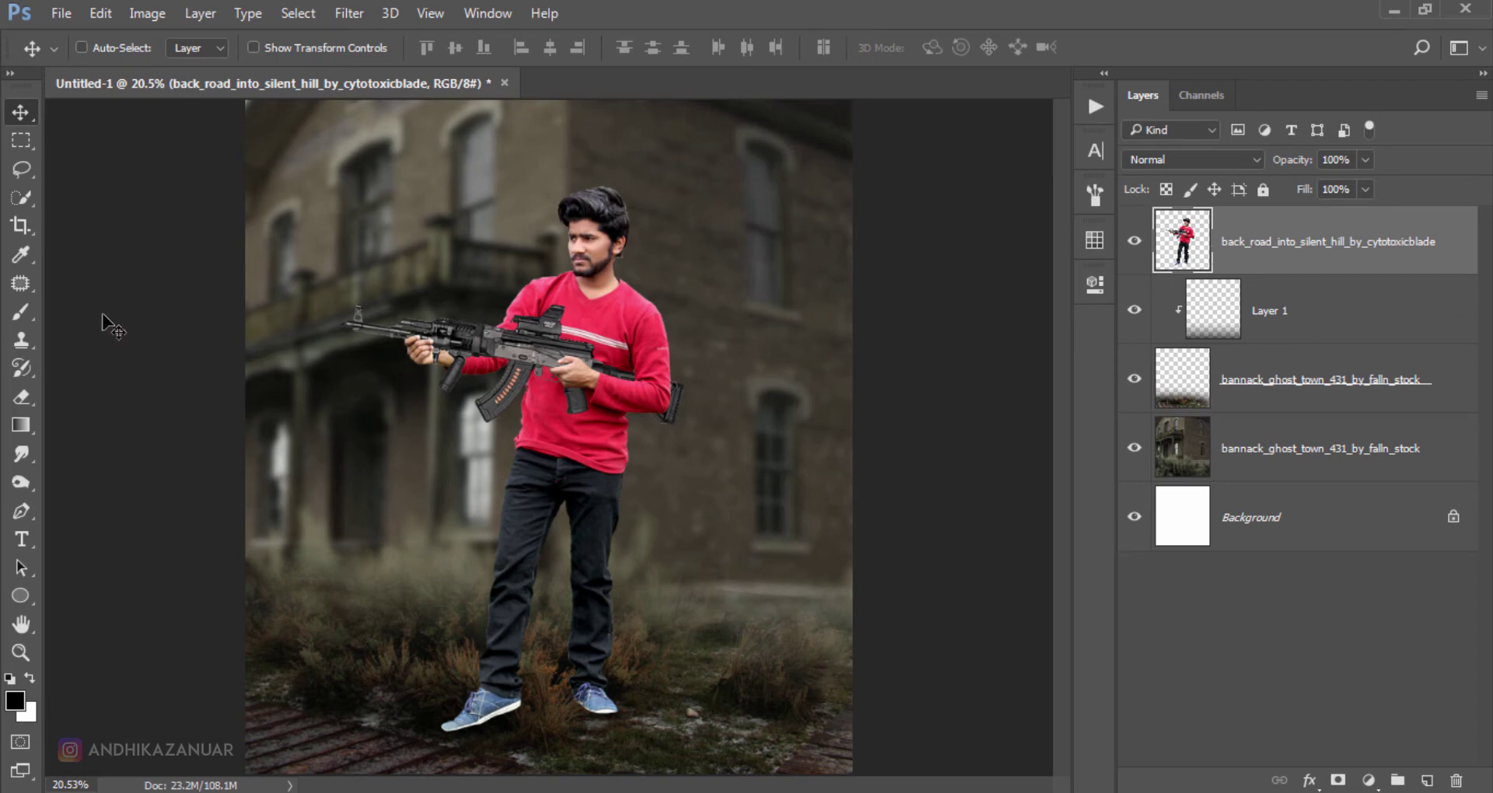
{"action": "left_click", "coordinate": [23, 401]}
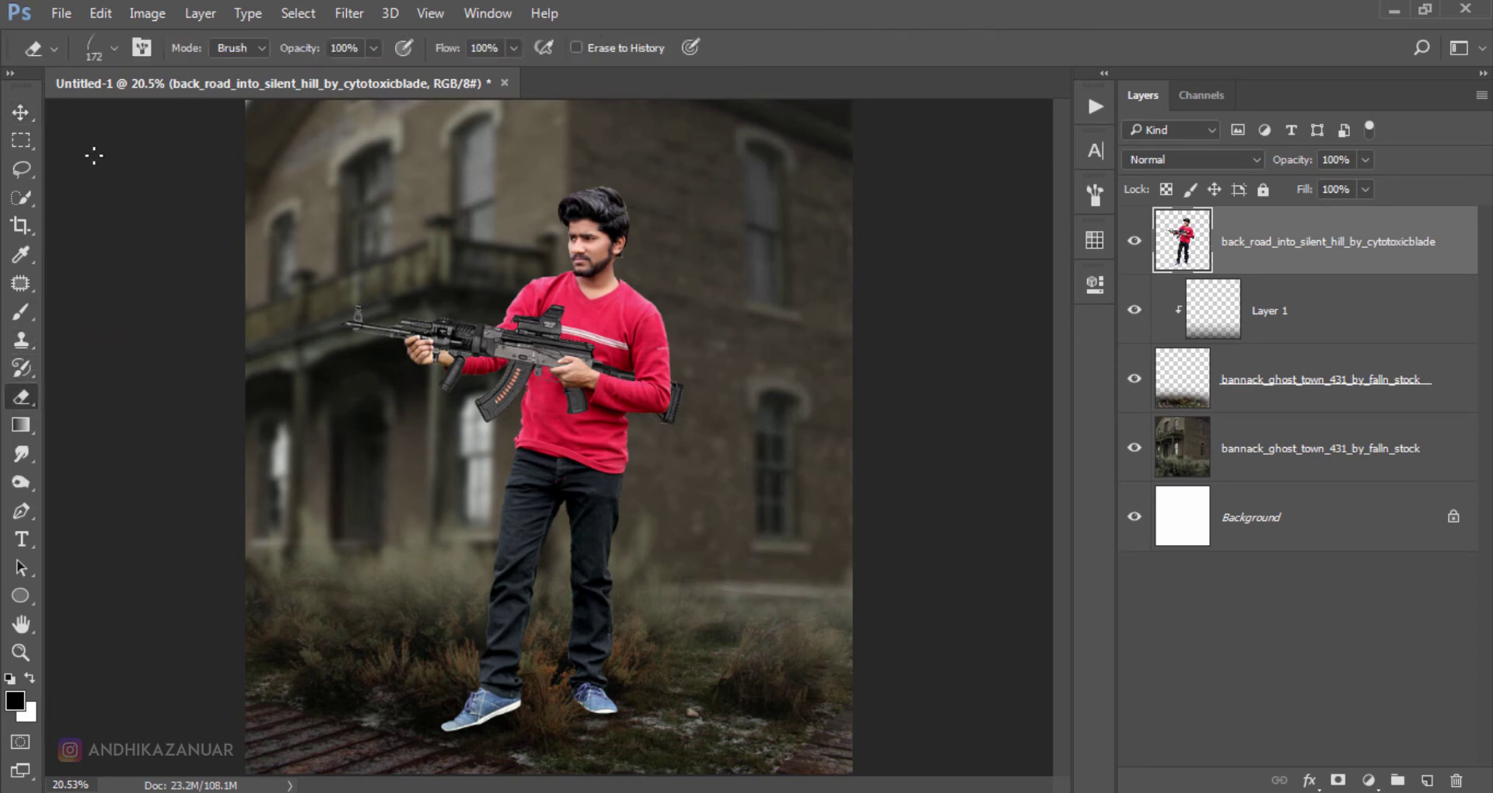
{"action": "left_click", "coordinate": [95, 60]}
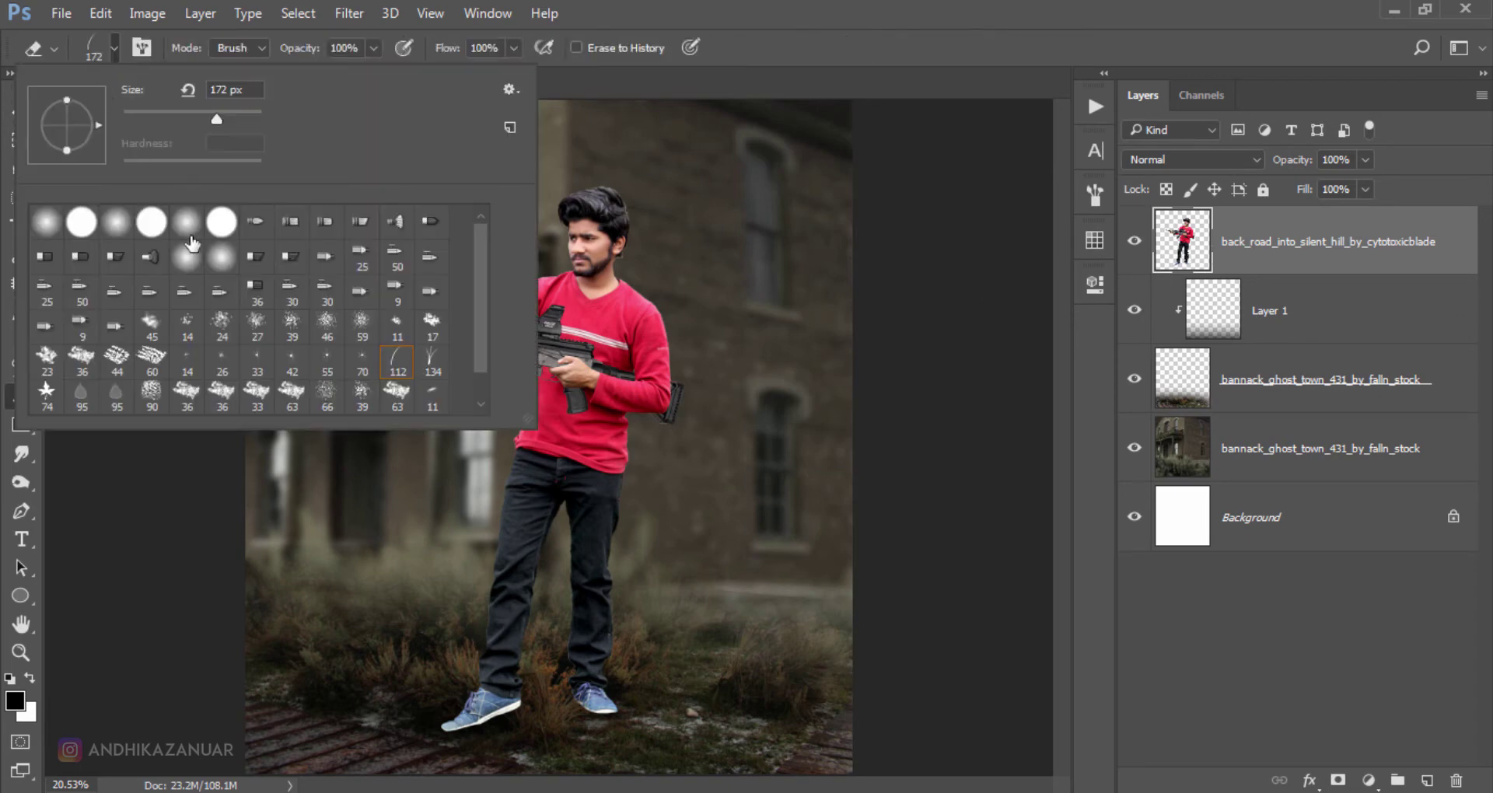
{"action": "left_click", "coordinate": [397, 362]}
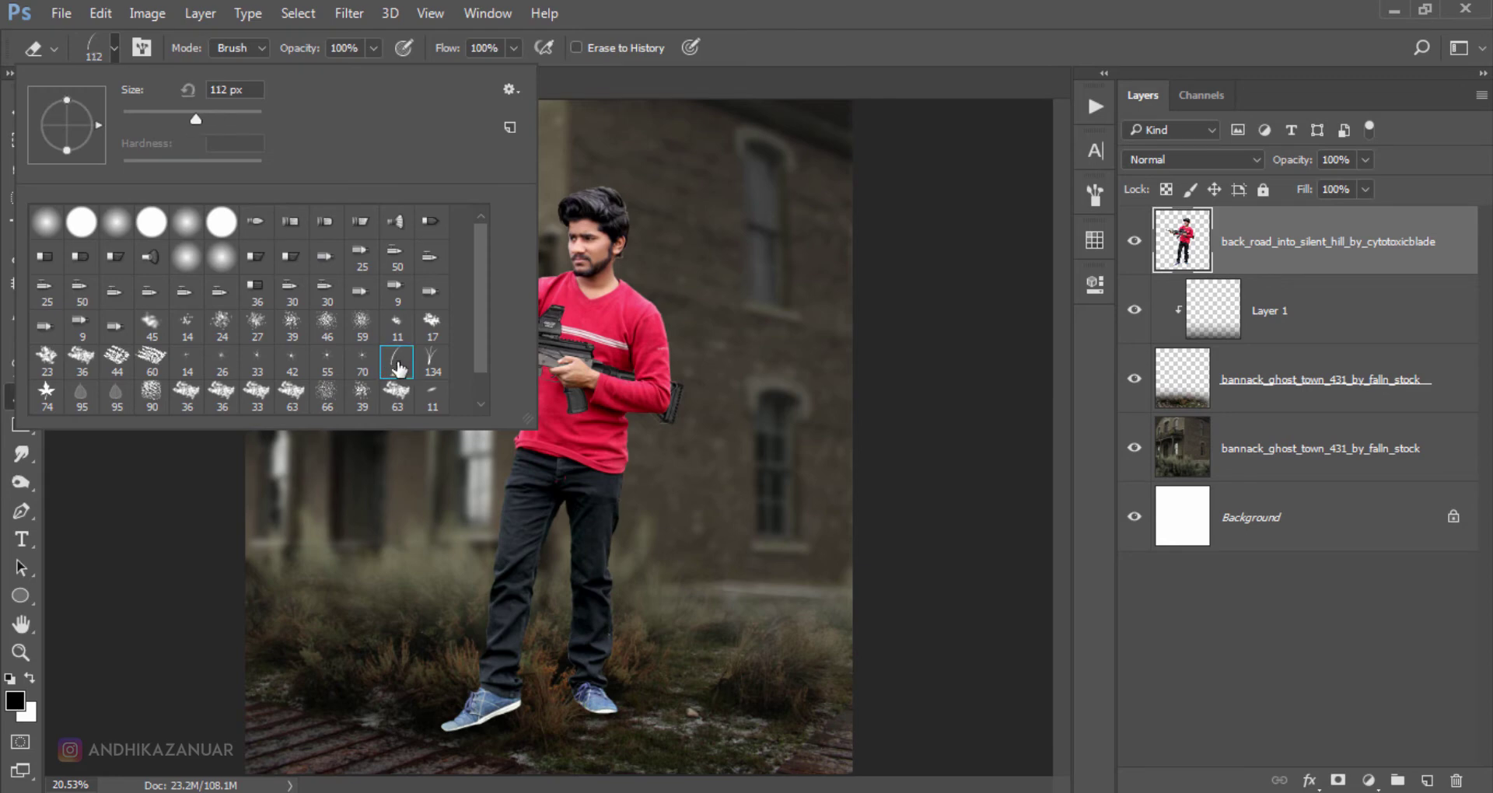
{"action": "left_click", "coordinate": [787, 76]}
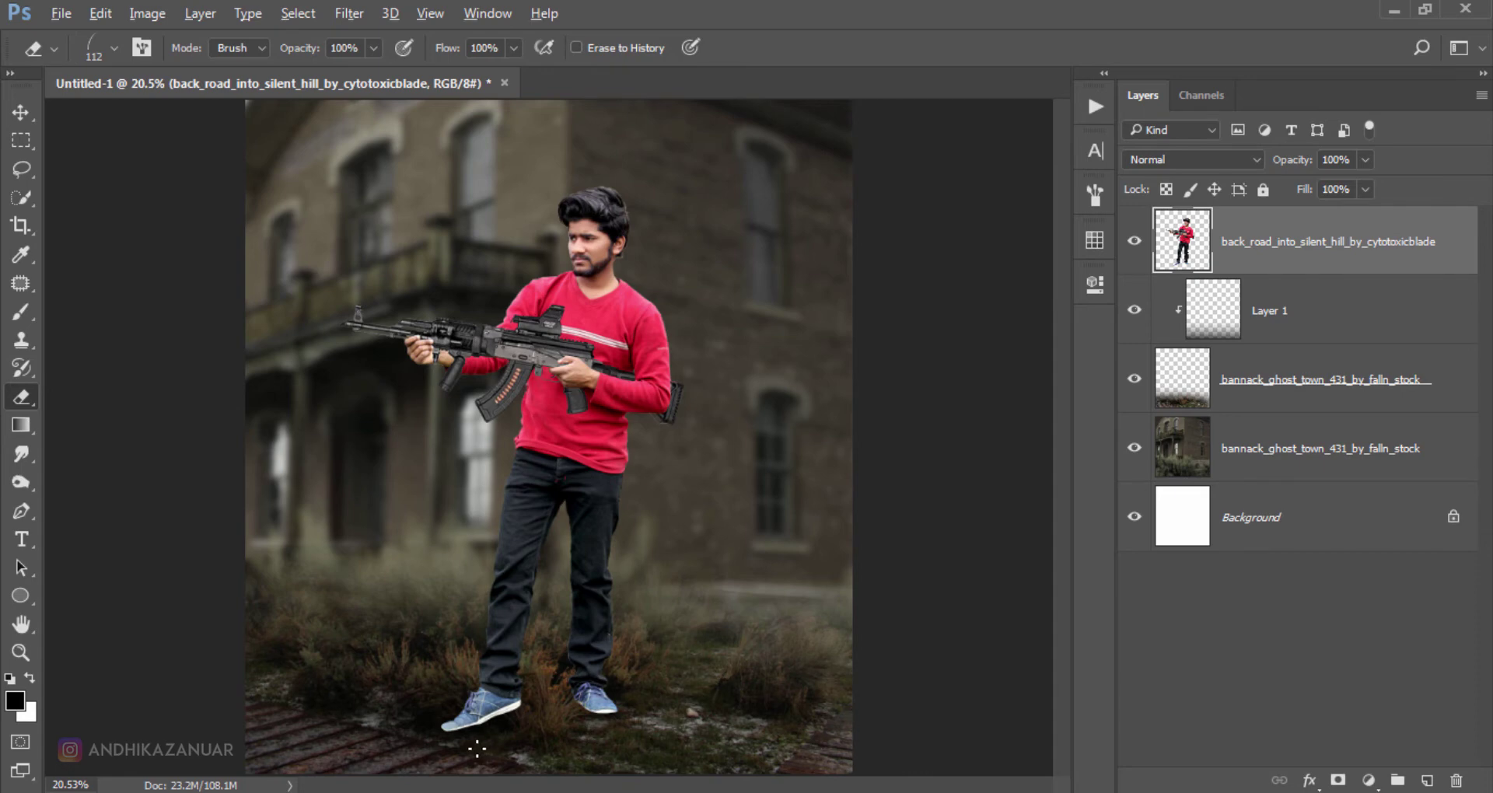
Zoom in and erase the left shoe's sole into grass, enlarging the brush to 175.
{"action": "scroll", "coordinate": [477, 749], "scroll_direction": "up", "scroll_amount": 2}
{"action": "scroll", "coordinate": [477, 749], "scroll_direction": "up", "scroll_amount": 2}
{"action": "scroll", "coordinate": [477, 749], "scroll_direction": "up", "scroll_amount": 2}
{"action": "scroll", "coordinate": [476, 749], "scroll_direction": "up", "scroll_amount": 1}
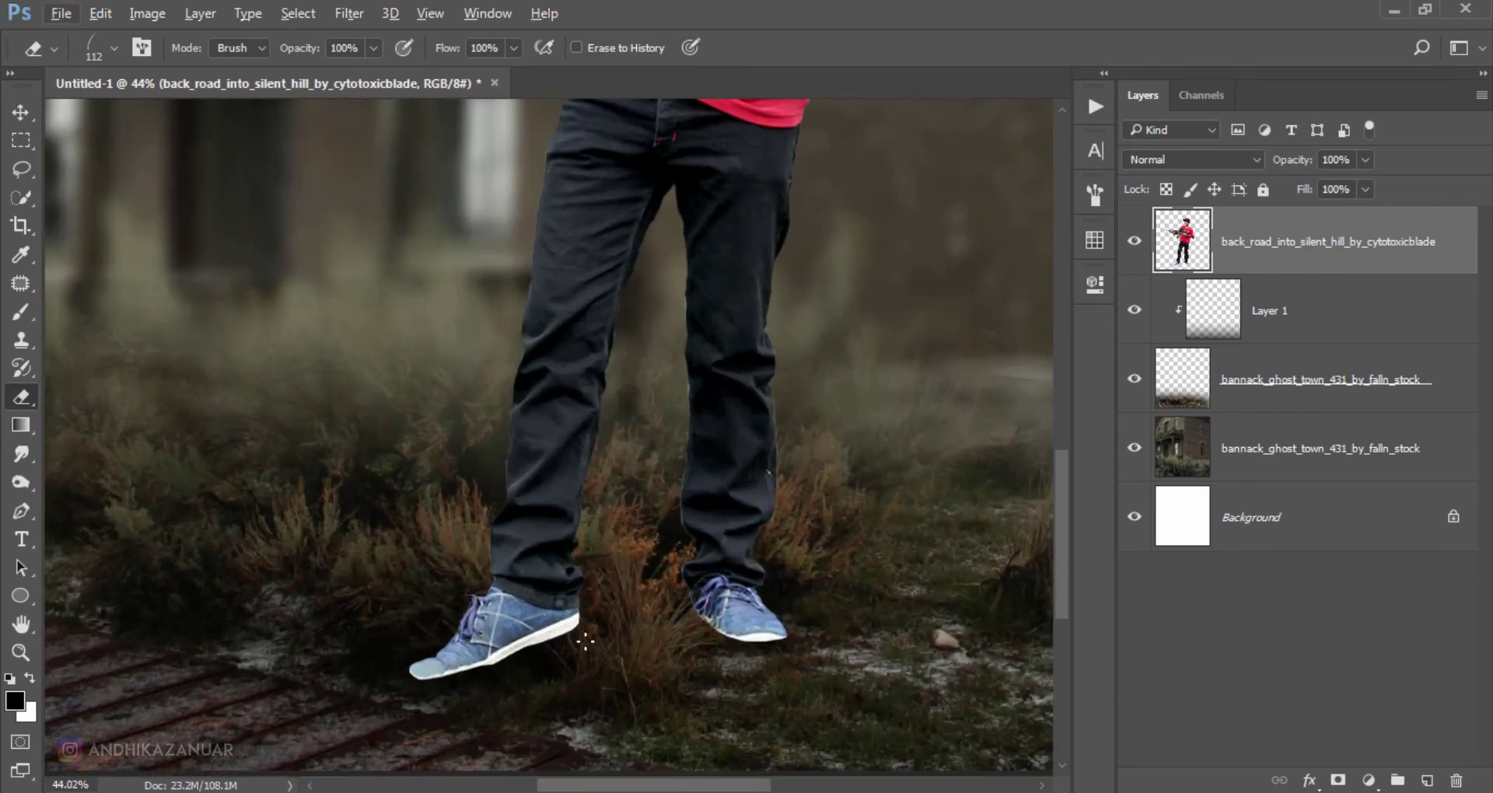
{"action": "mouse_move", "coordinate": [584, 641]}
{"action": "left_mouse_down"}
{"action": "mouse_move", "coordinate": [416, 674]}
{"action": "mouse_move", "coordinate": [653, 629]}
{"action": "mouse_move", "coordinate": [731, 634]}
{"action": "mouse_move", "coordinate": [797, 661]}
{"action": "mouse_move", "coordinate": [658, 622]}
{"action": "mouse_move", "coordinate": [851, 667]}
{"action": "mouse_move", "coordinate": [693, 624]}
{"action": "mouse_move", "coordinate": [781, 657]}
{"action": "mouse_move", "coordinate": [675, 634]}
{"action": "mouse_move", "coordinate": [813, 658]}
{"action": "left_mouse_up"}
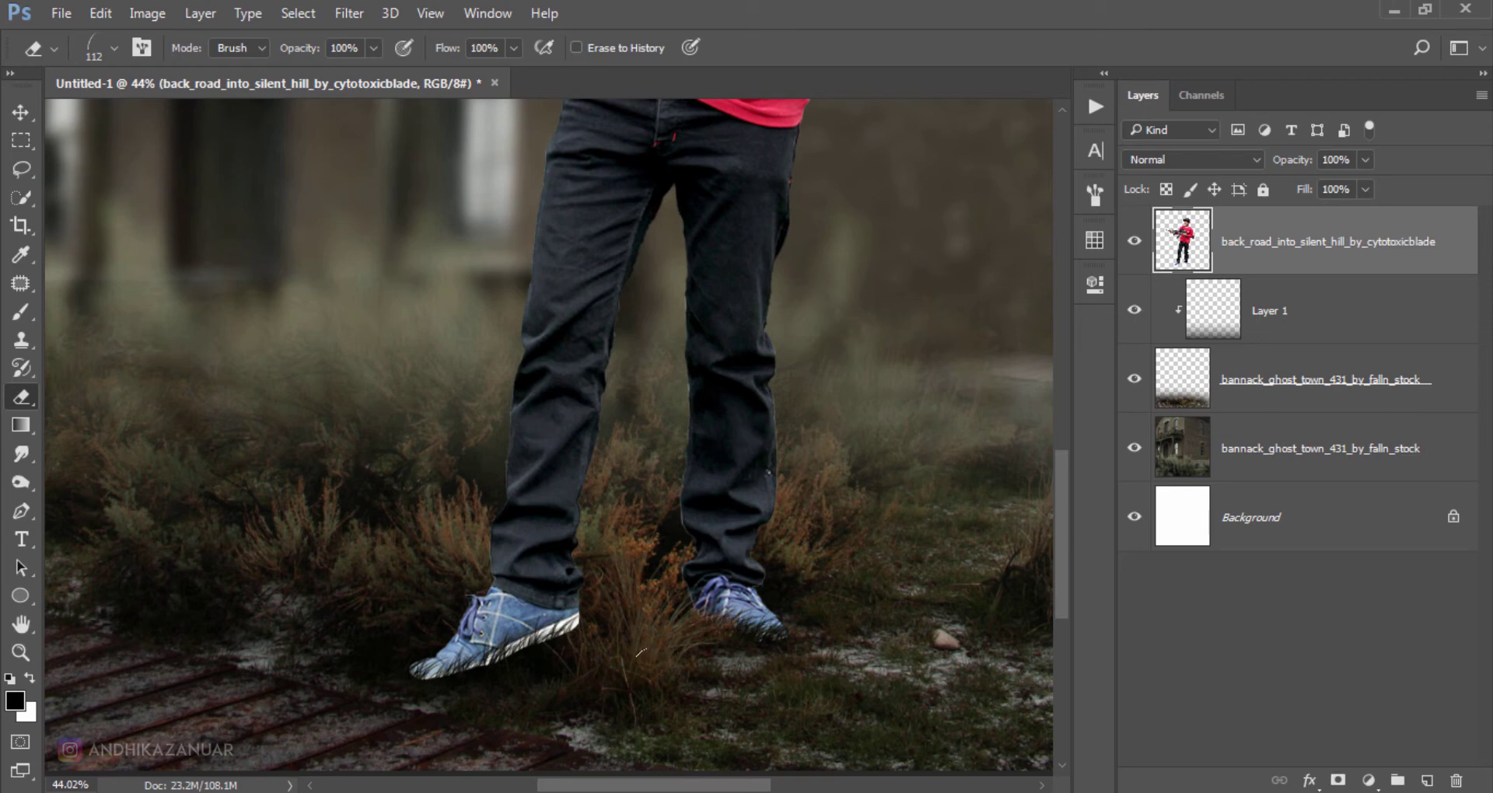
{"action": "mouse_move", "coordinate": [606, 653]}
{"action": "left_mouse_down"}
{"action": "mouse_move", "coordinate": [482, 653]}
{"action": "mouse_move", "coordinate": [420, 673]}
{"action": "mouse_move", "coordinate": [544, 634]}
{"action": "mouse_move", "coordinate": [519, 675]}
{"action": "mouse_move", "coordinate": [567, 650]}
{"action": "mouse_move", "coordinate": [460, 650]}
{"action": "mouse_move", "coordinate": [627, 633]}
{"action": "mouse_move", "coordinate": [432, 676]}
{"action": "left_mouse_up"}
{"action": "key", "text": "bracketright"}
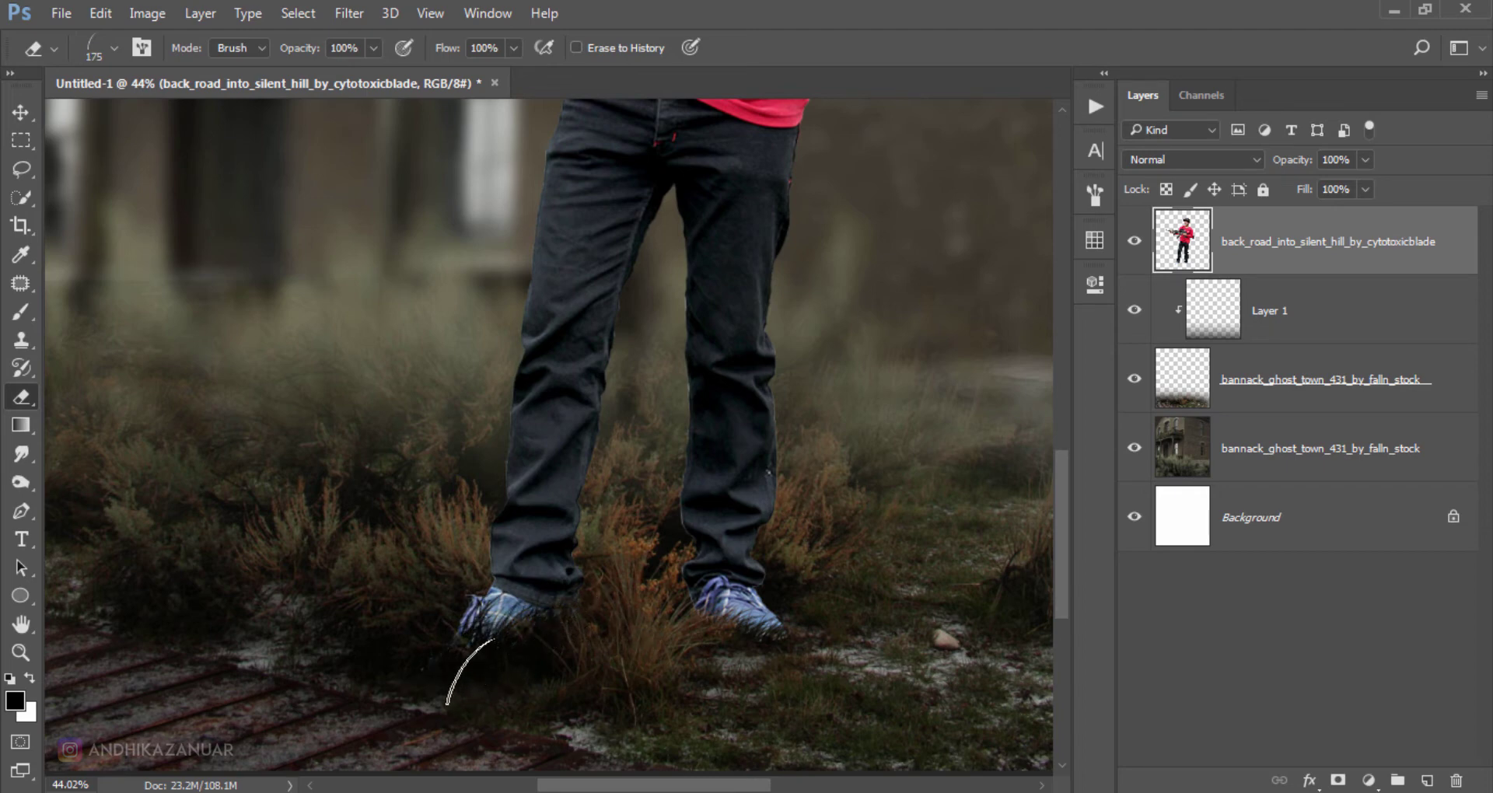
Fit the image on screen and lower the man's saturation to -26 with Hue/Saturation.
{"action": "left_click", "coordinate": [28, 115]}
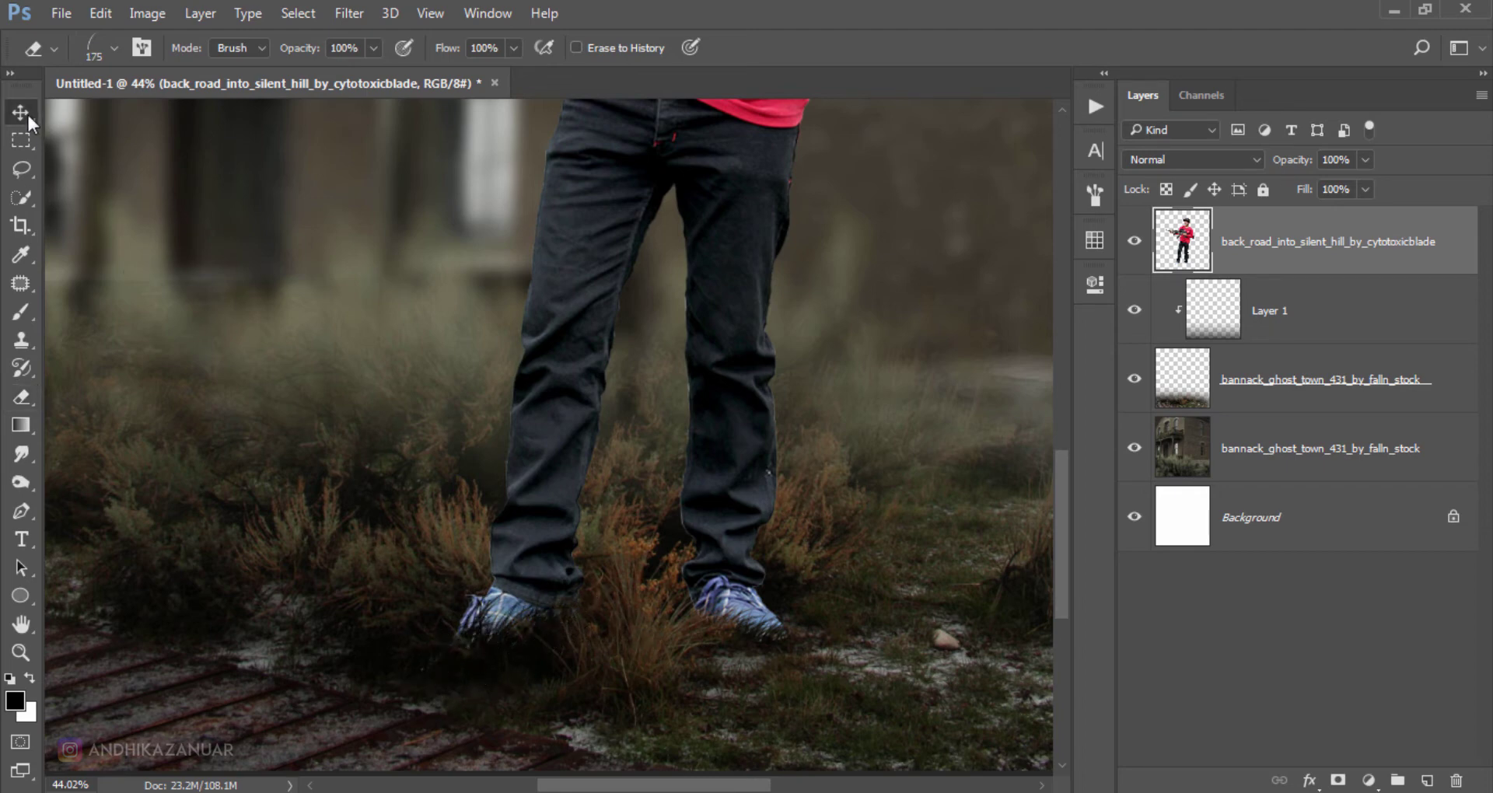
{"action": "left_click", "coordinate": [427, 23]}
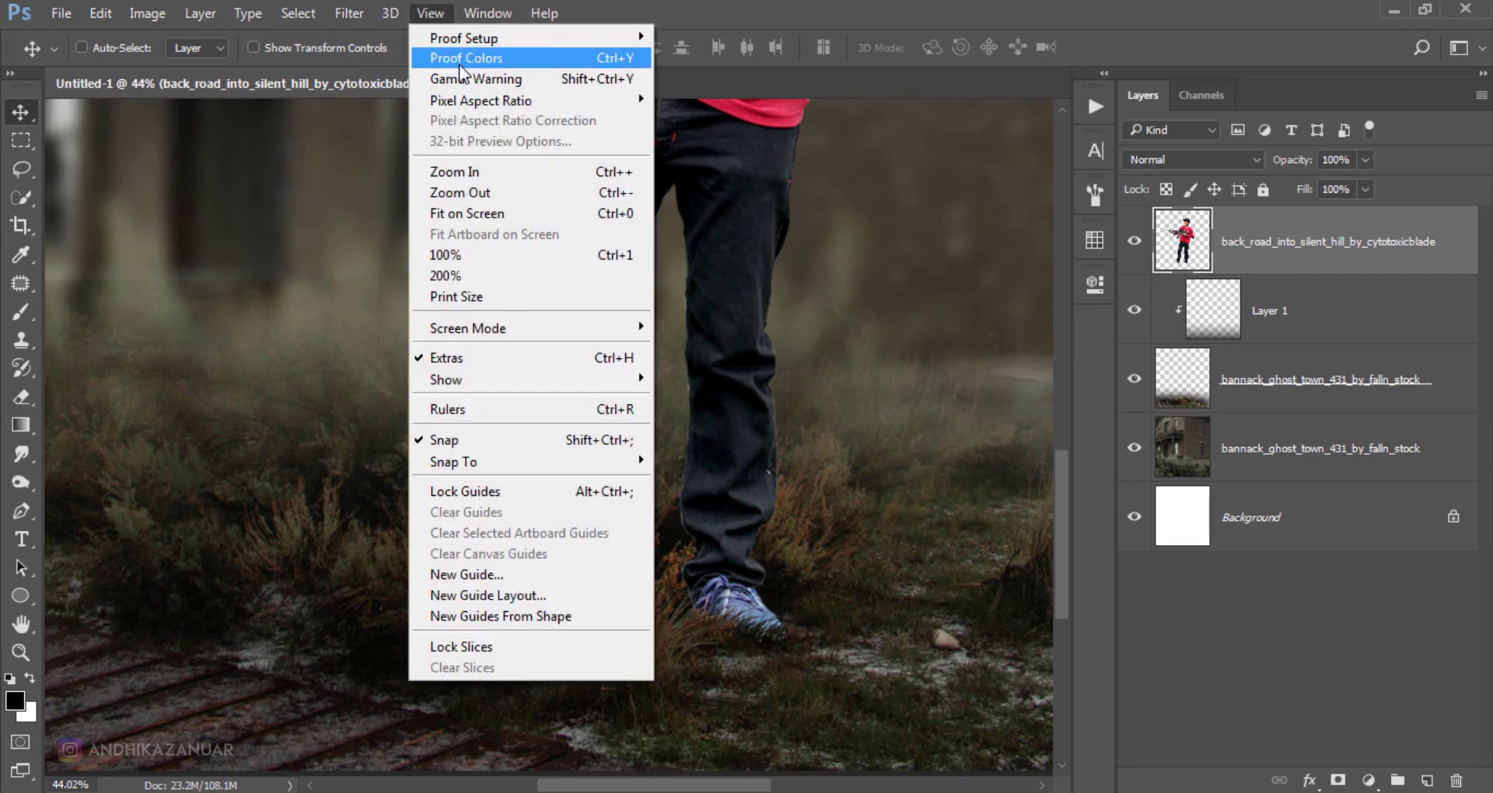
{"action": "left_click", "coordinate": [603, 204]}
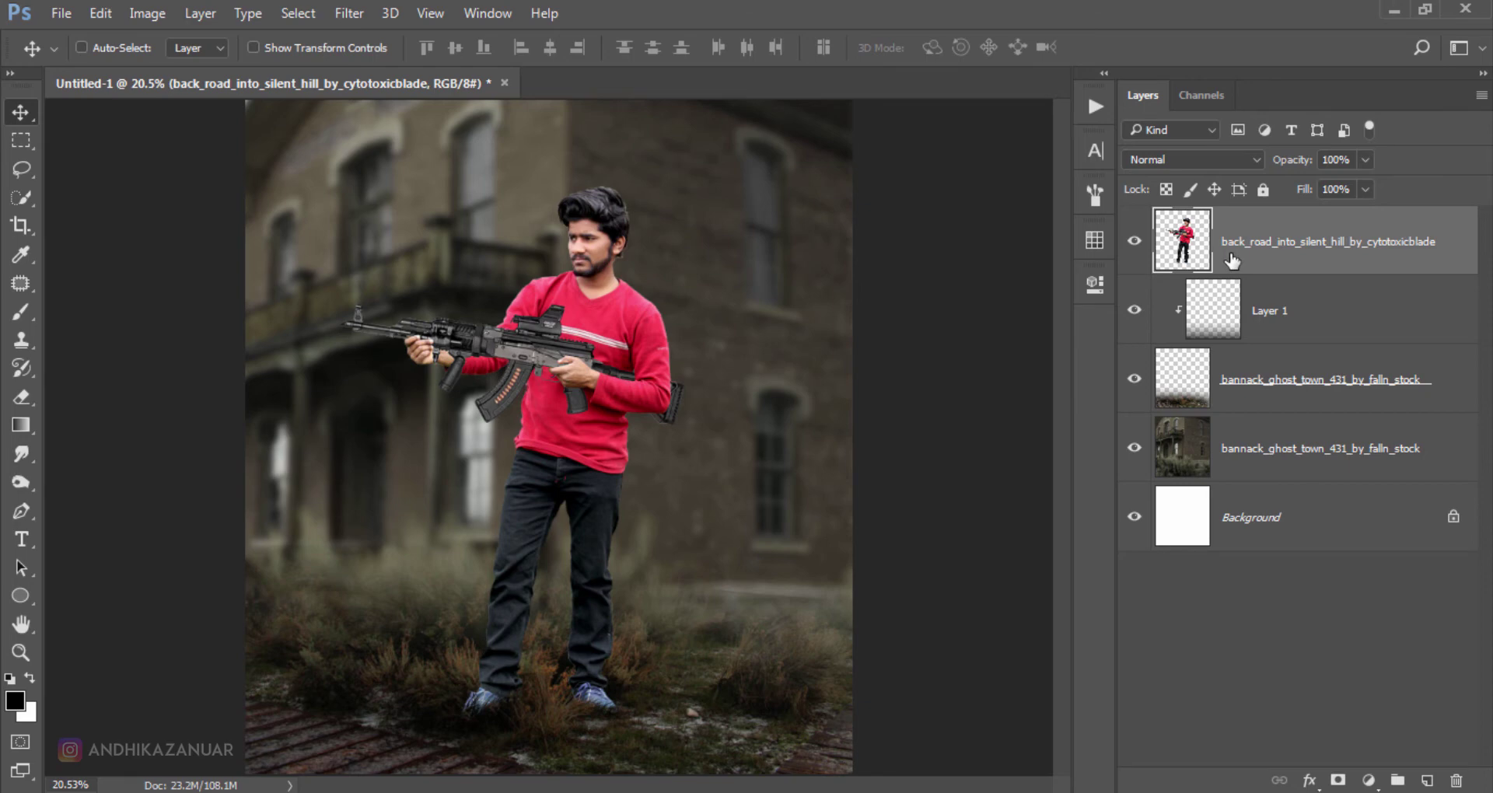
{"action": "key", "text": "ctrl+u"}
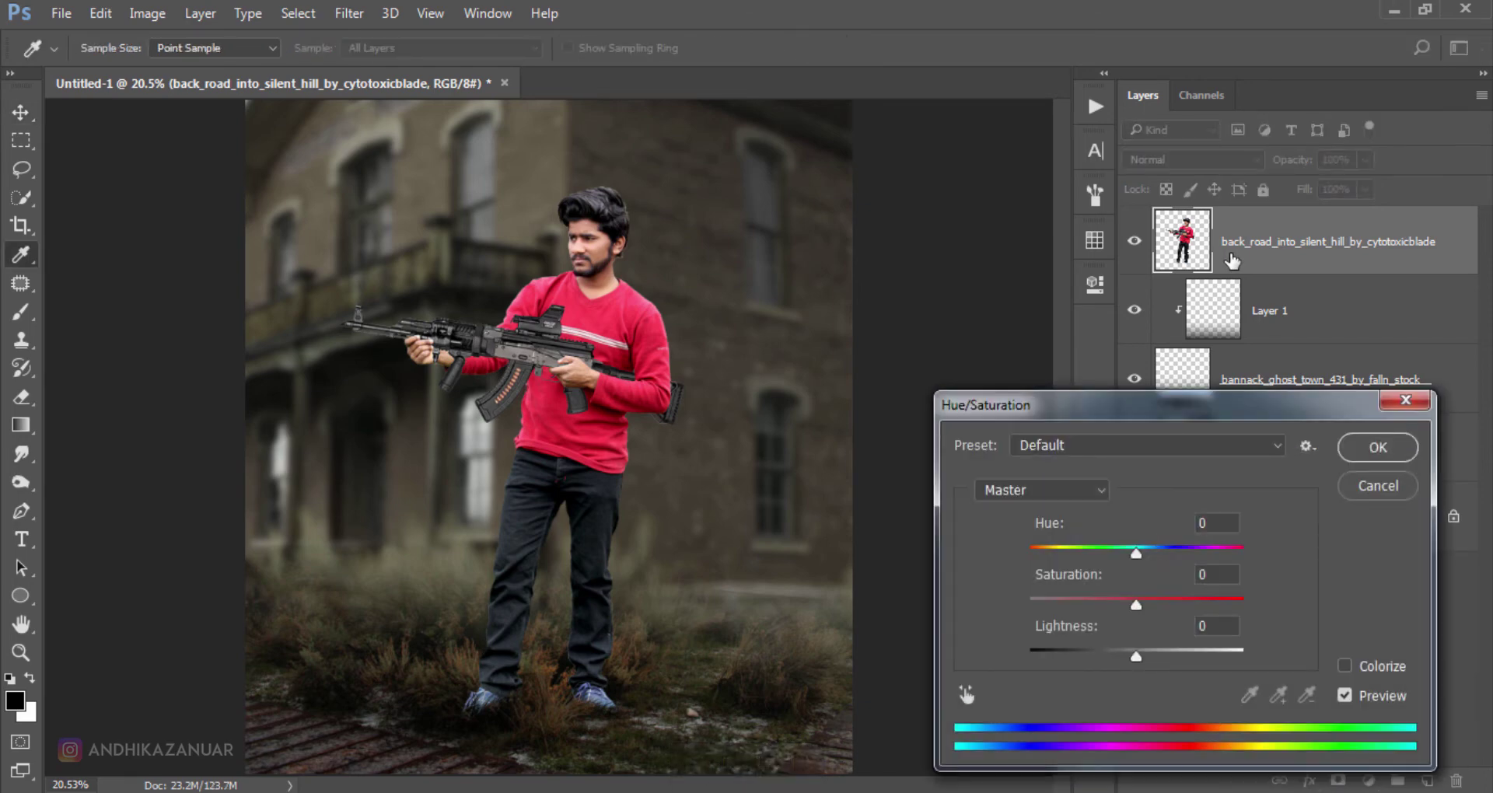
{"action": "left_click_drag", "start_coordinate": [1137, 600], "coordinate": [1110, 606]}
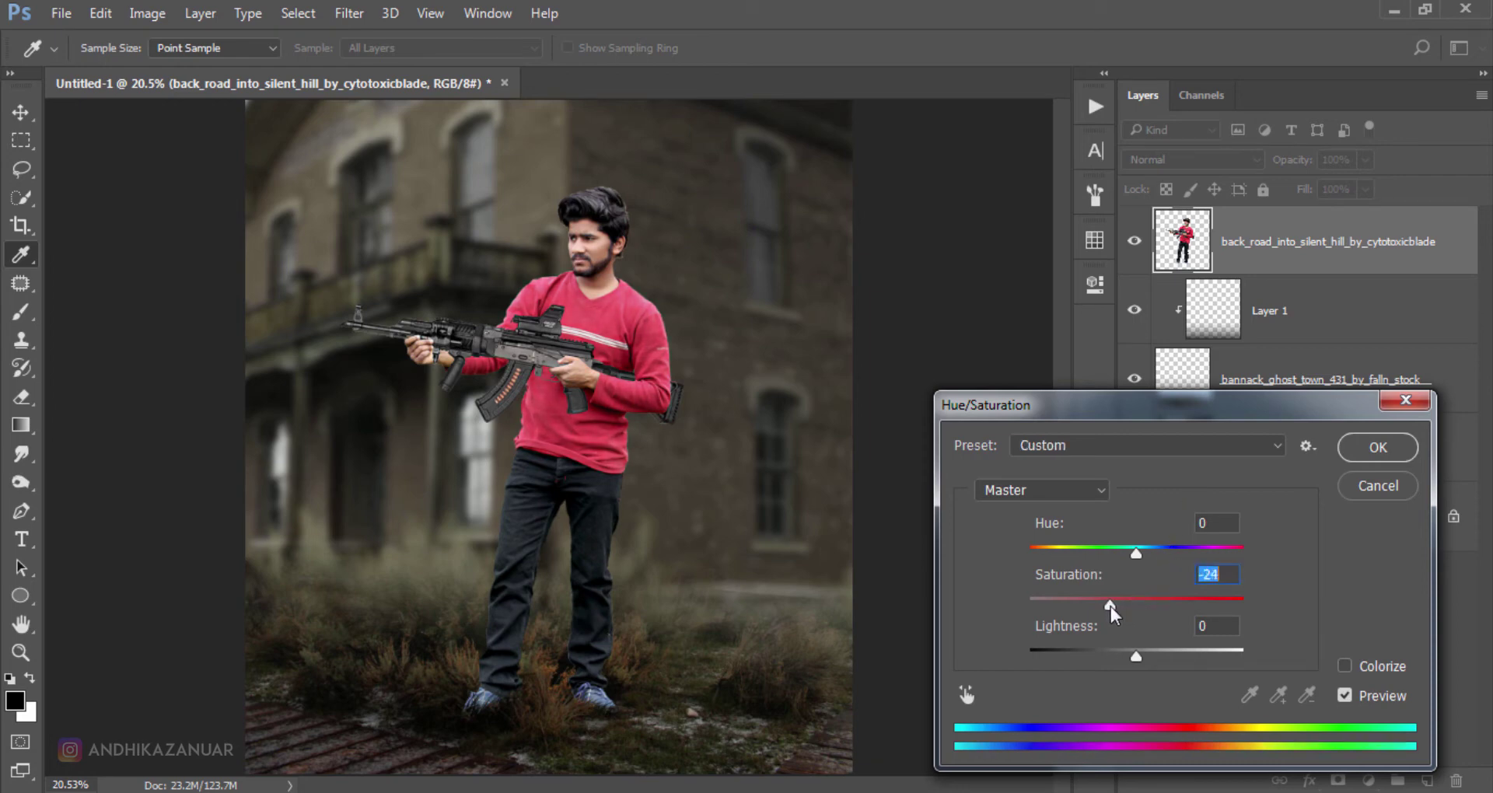
{"action": "left_click", "coordinate": [1370, 448]}
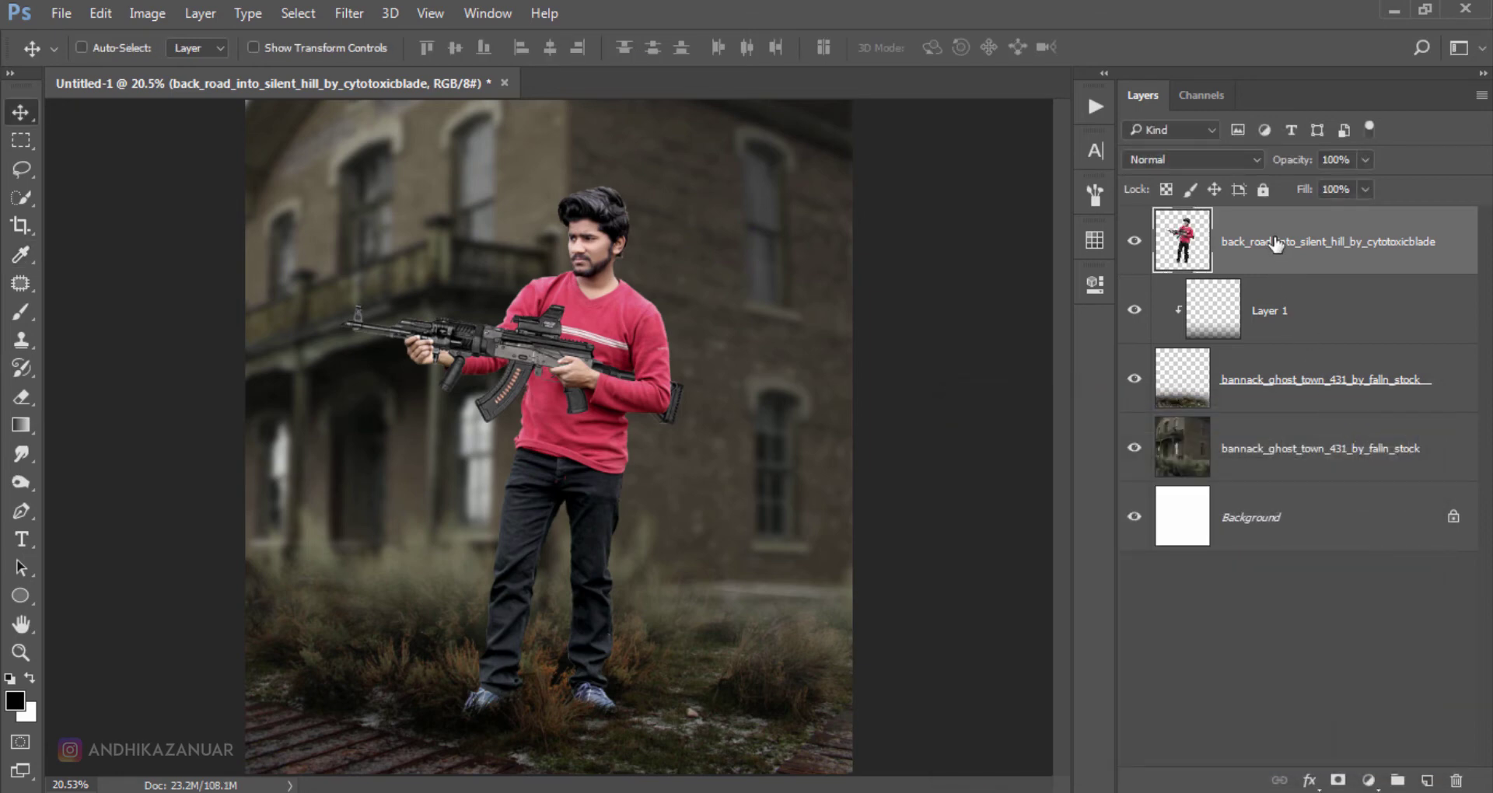
Apply Brightness/Contrast to the man with Brightness -43 and Contrast 14.
{"action": "left_click", "coordinate": [148, 13]}
{"action": "mouse_move", "coordinate": [180, 68]}
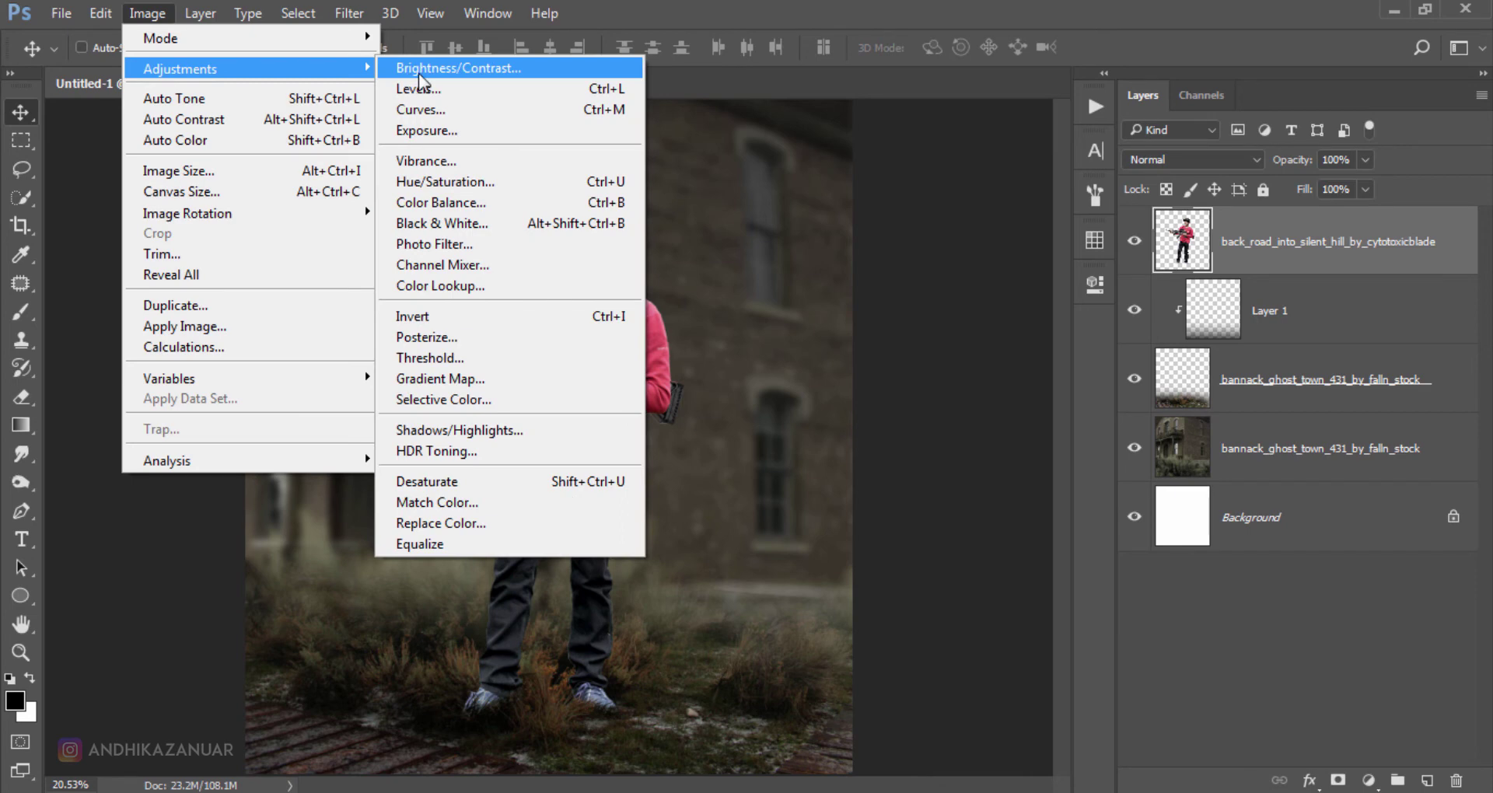
{"action": "left_click", "coordinate": [418, 73]}
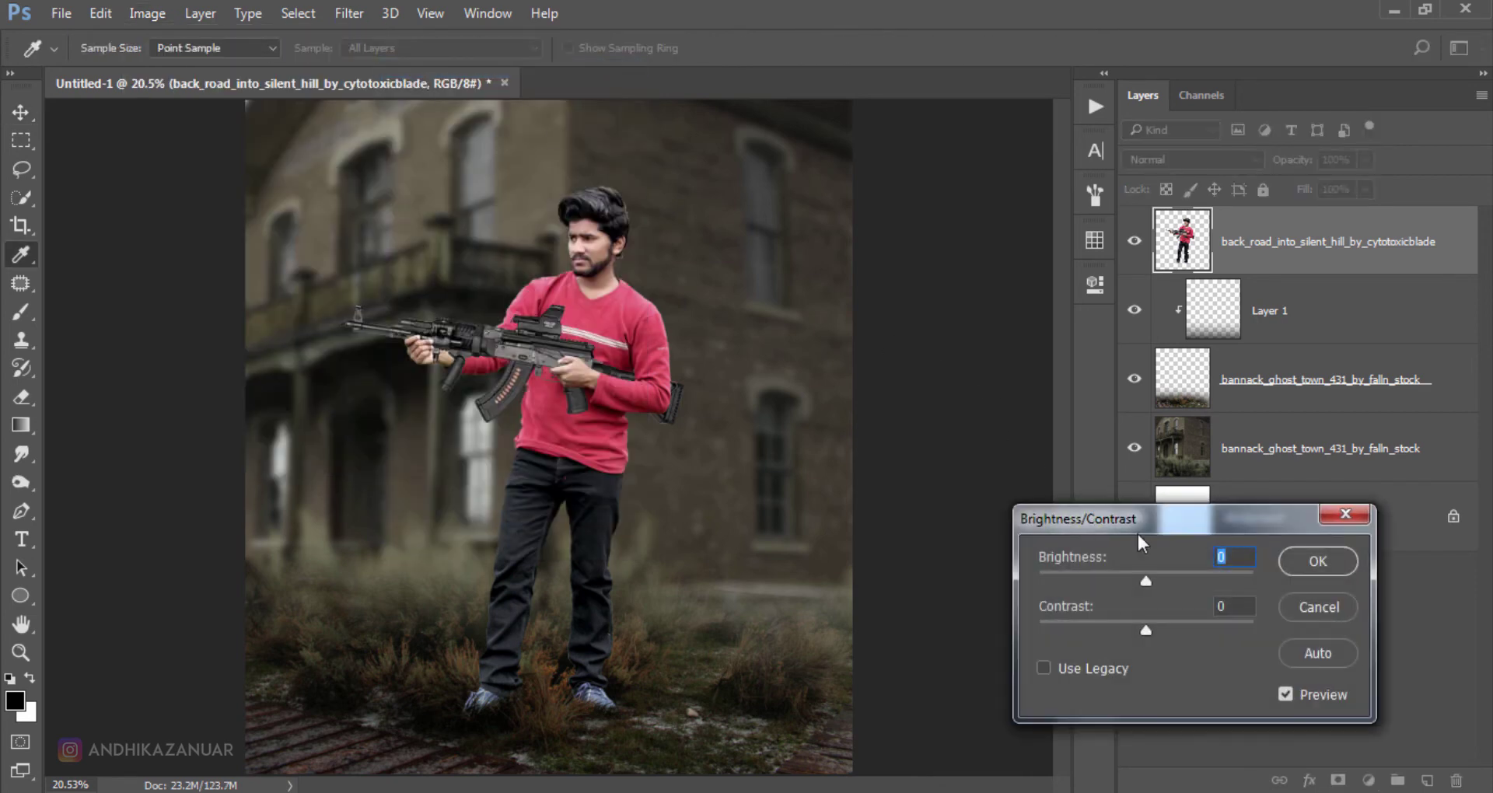
{"action": "left_click_drag", "start_coordinate": [1140, 542], "coordinate": [1137, 558]}
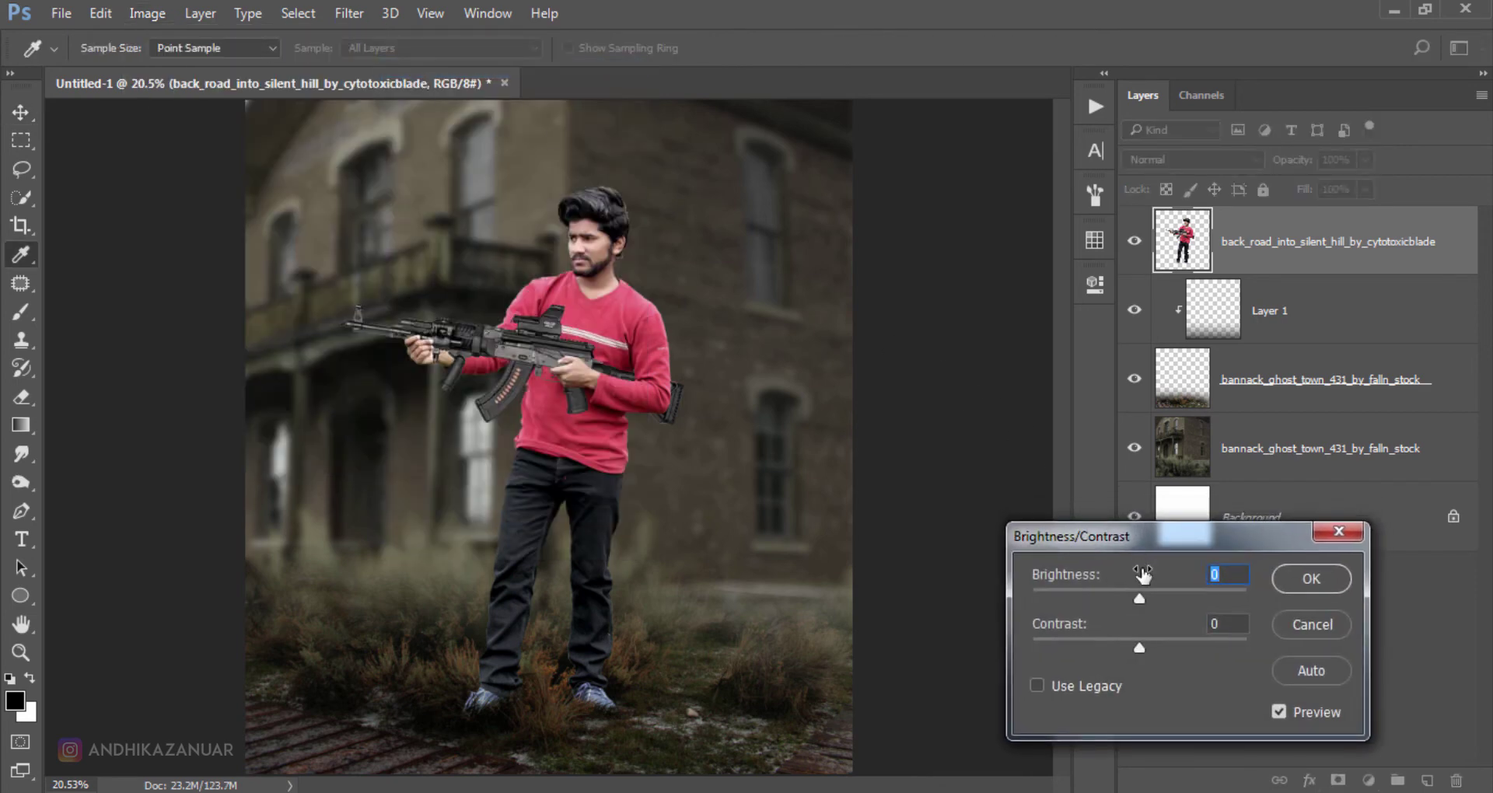
{"action": "left_click_drag", "start_coordinate": [1141, 599], "coordinate": [1111, 601]}
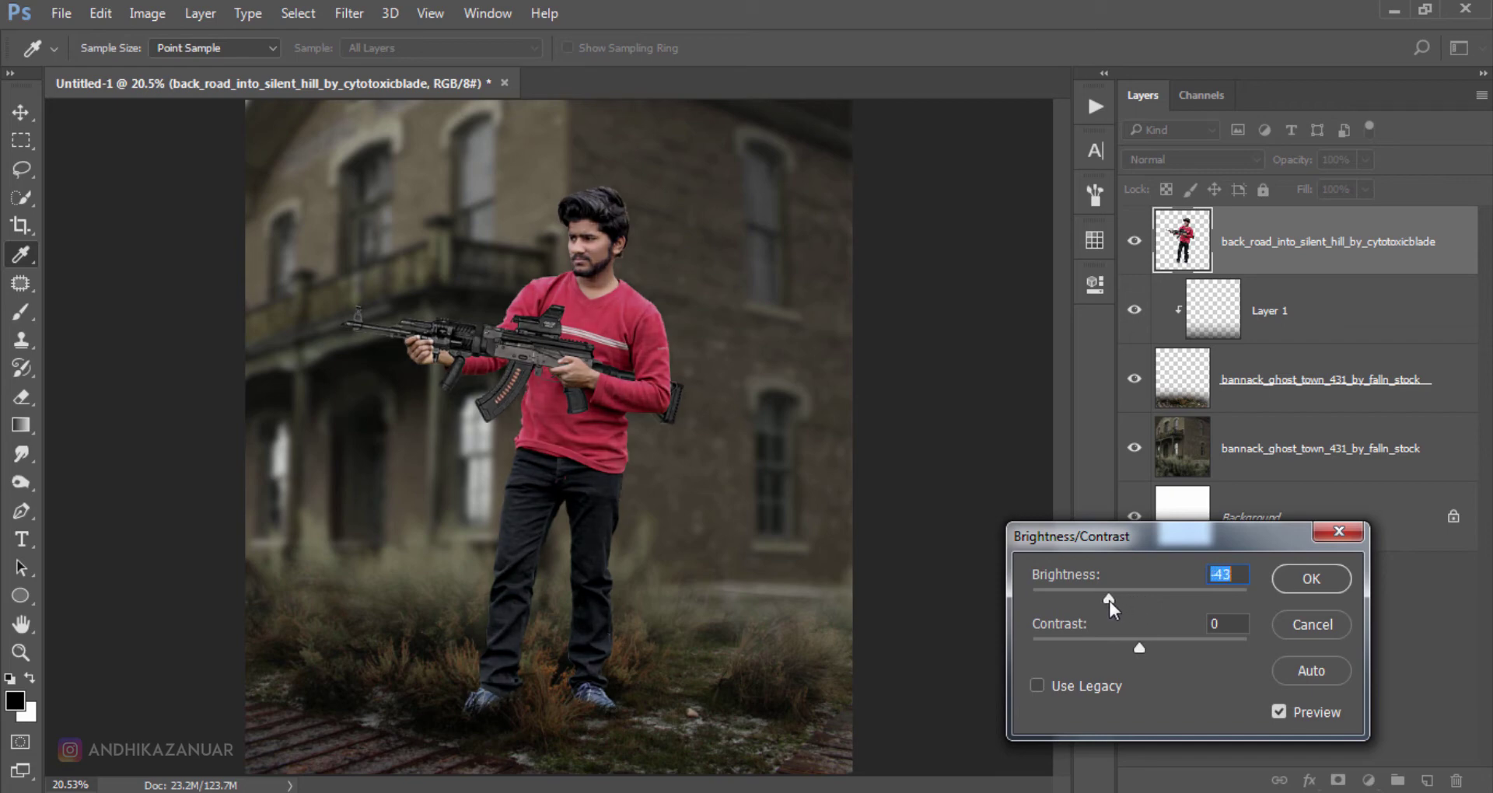
{"action": "left_click_drag", "start_coordinate": [1140, 647], "coordinate": [1155, 650]}
{"action": "left_click", "coordinate": [1280, 708]}
{"action": "left_click", "coordinate": [1282, 708]}
{"action": "left_click", "coordinate": [1304, 582]}
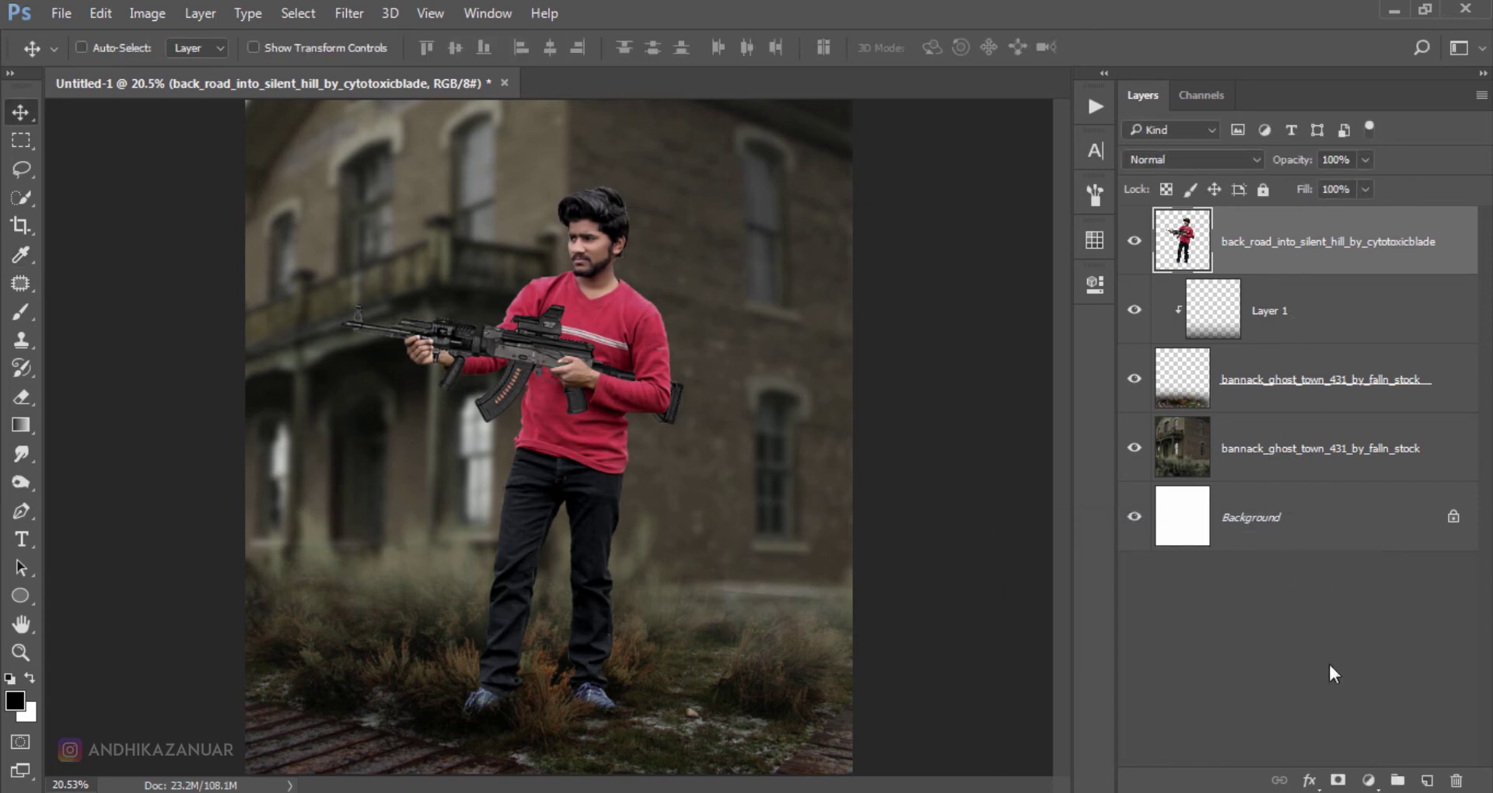
Add a Brightness/Contrast layer at Brightness 90 clipped to the man, with its mask inverted to black.
{"action": "left_click", "coordinate": [1369, 780]}
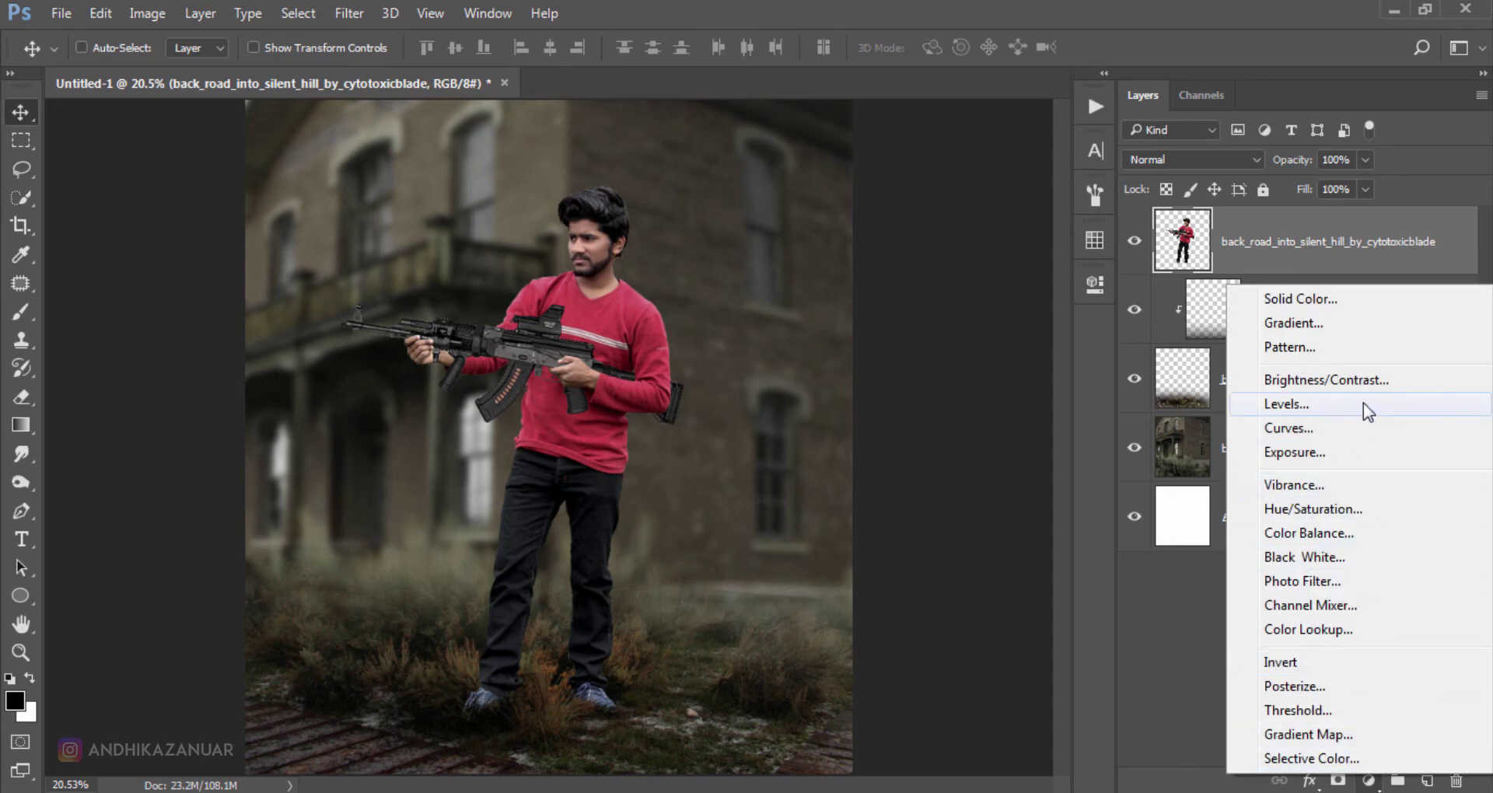
{"action": "left_click", "coordinate": [1366, 383]}
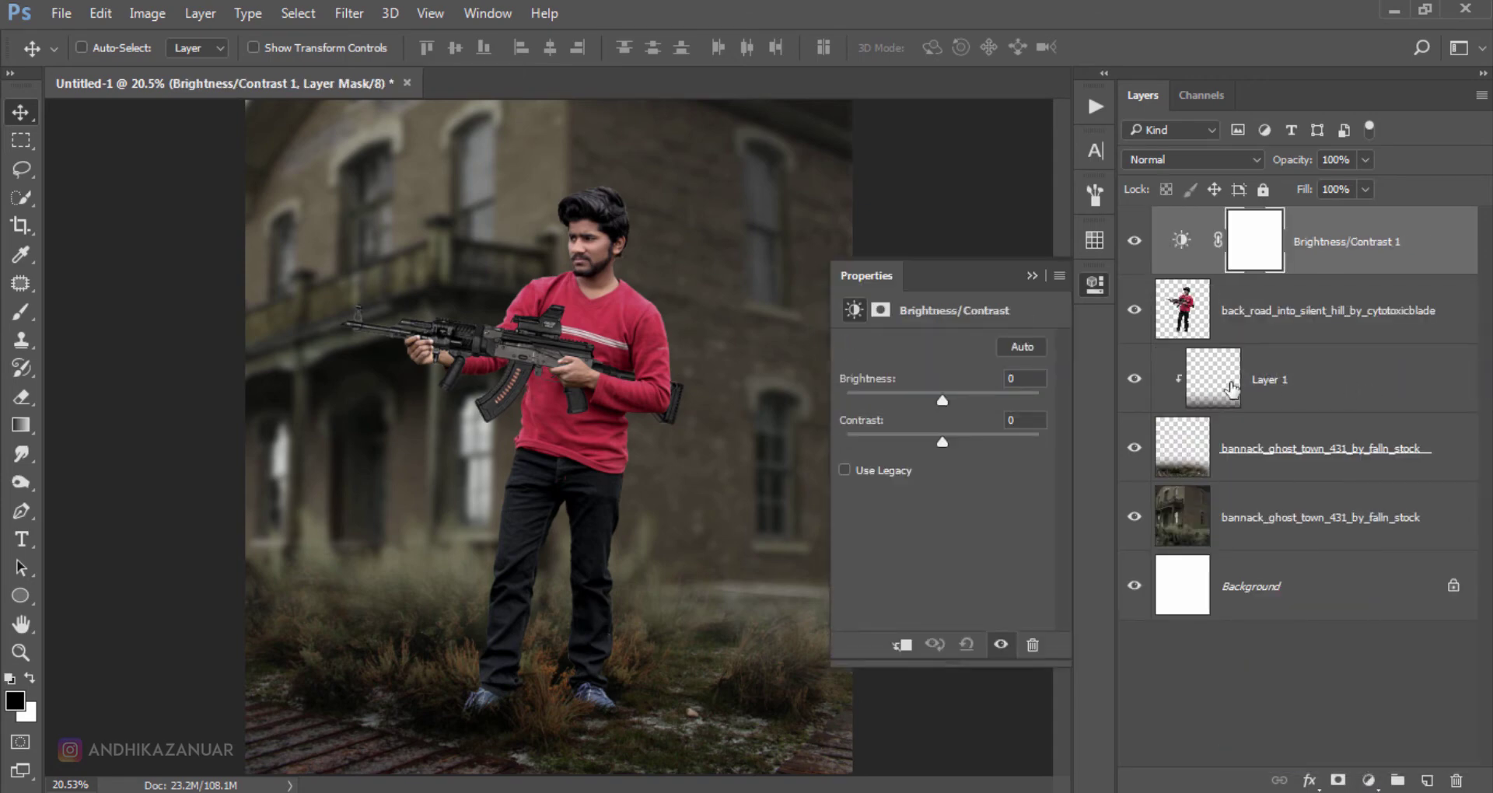
{"action": "left_click", "coordinate": [902, 644]}
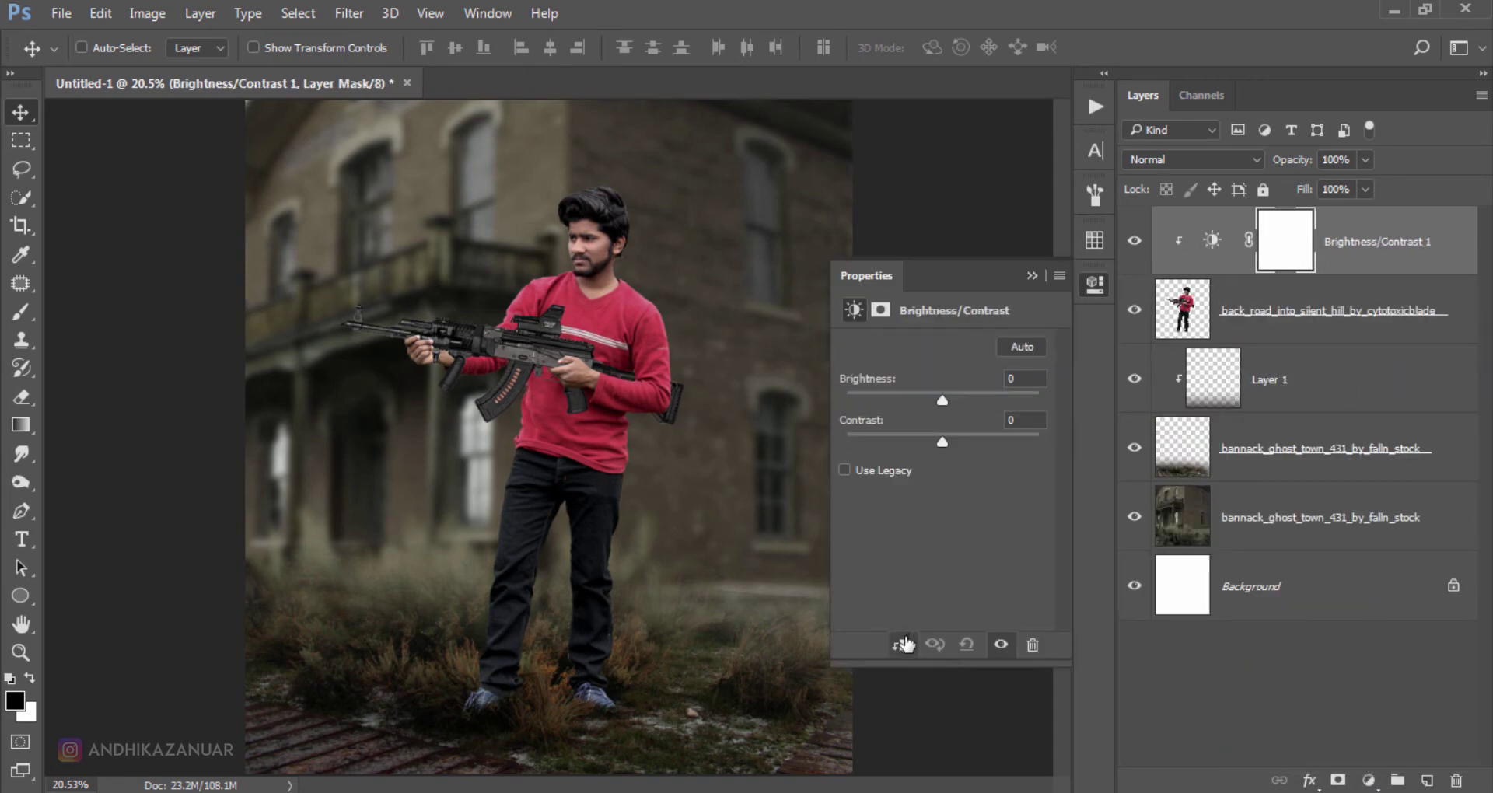
{"action": "left_click_drag", "start_coordinate": [944, 403], "coordinate": [985, 405]}
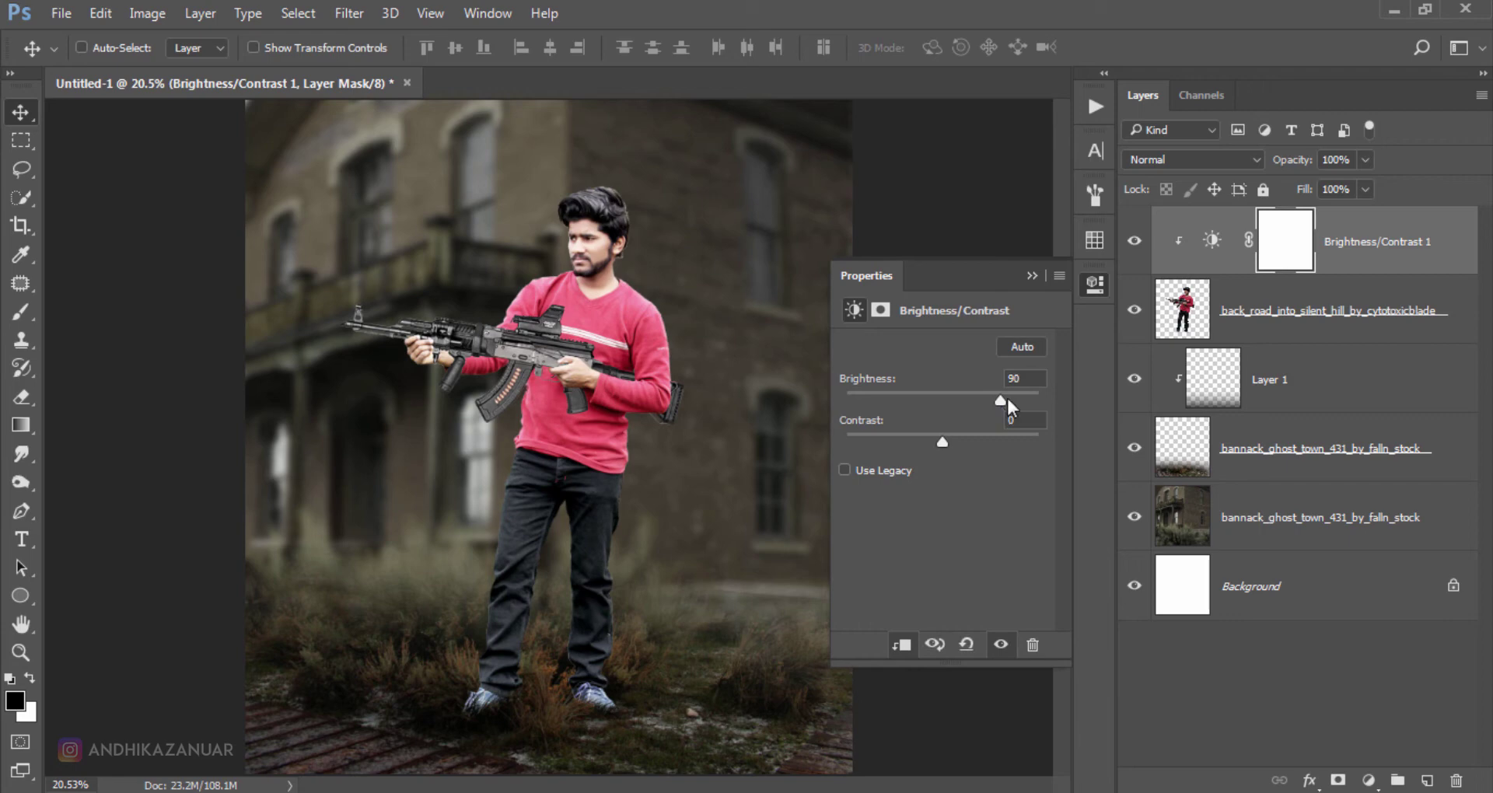
{"action": "left_click", "coordinate": [1095, 285]}
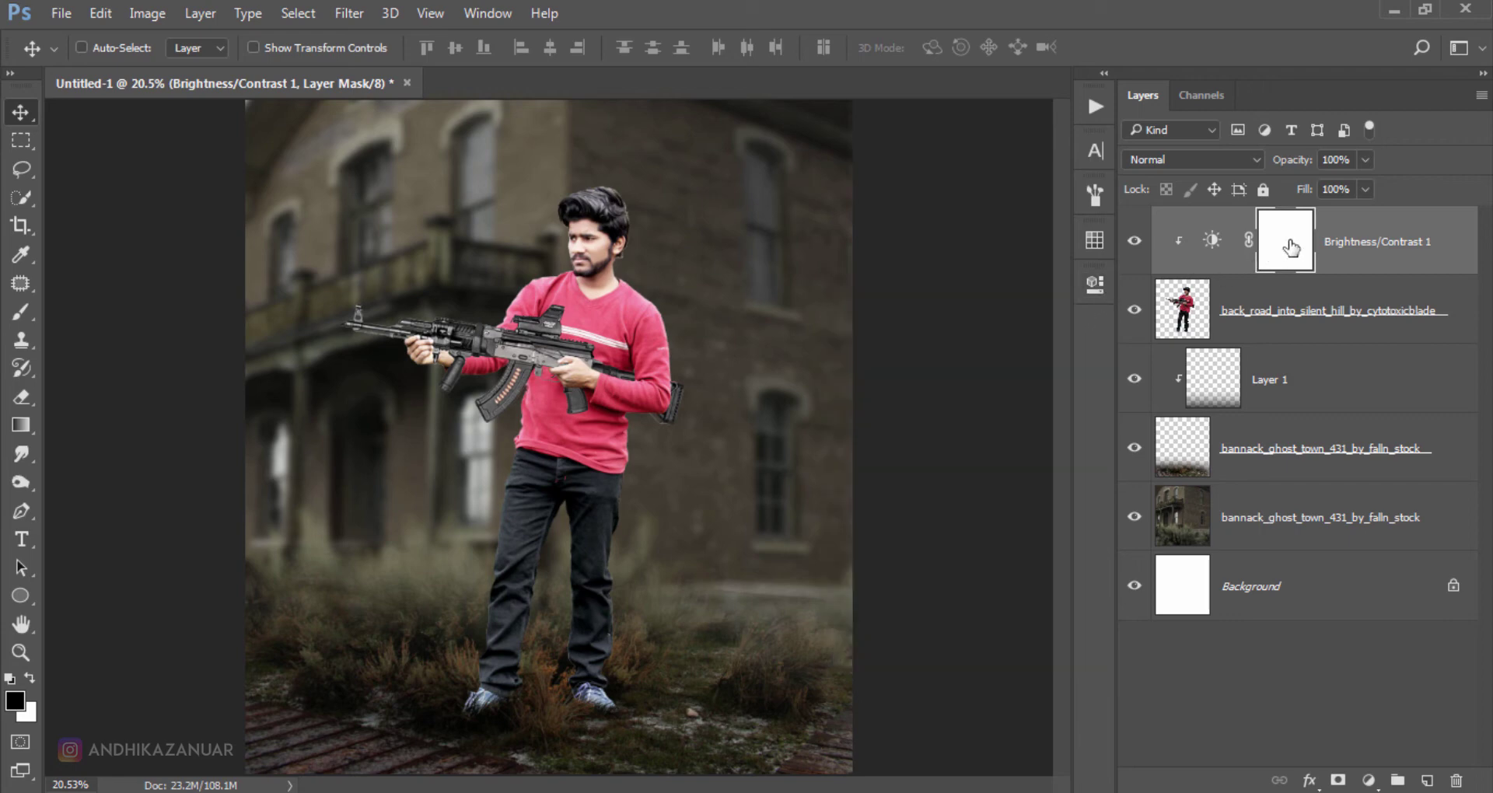
{"action": "key", "text": "ctrl+i"}
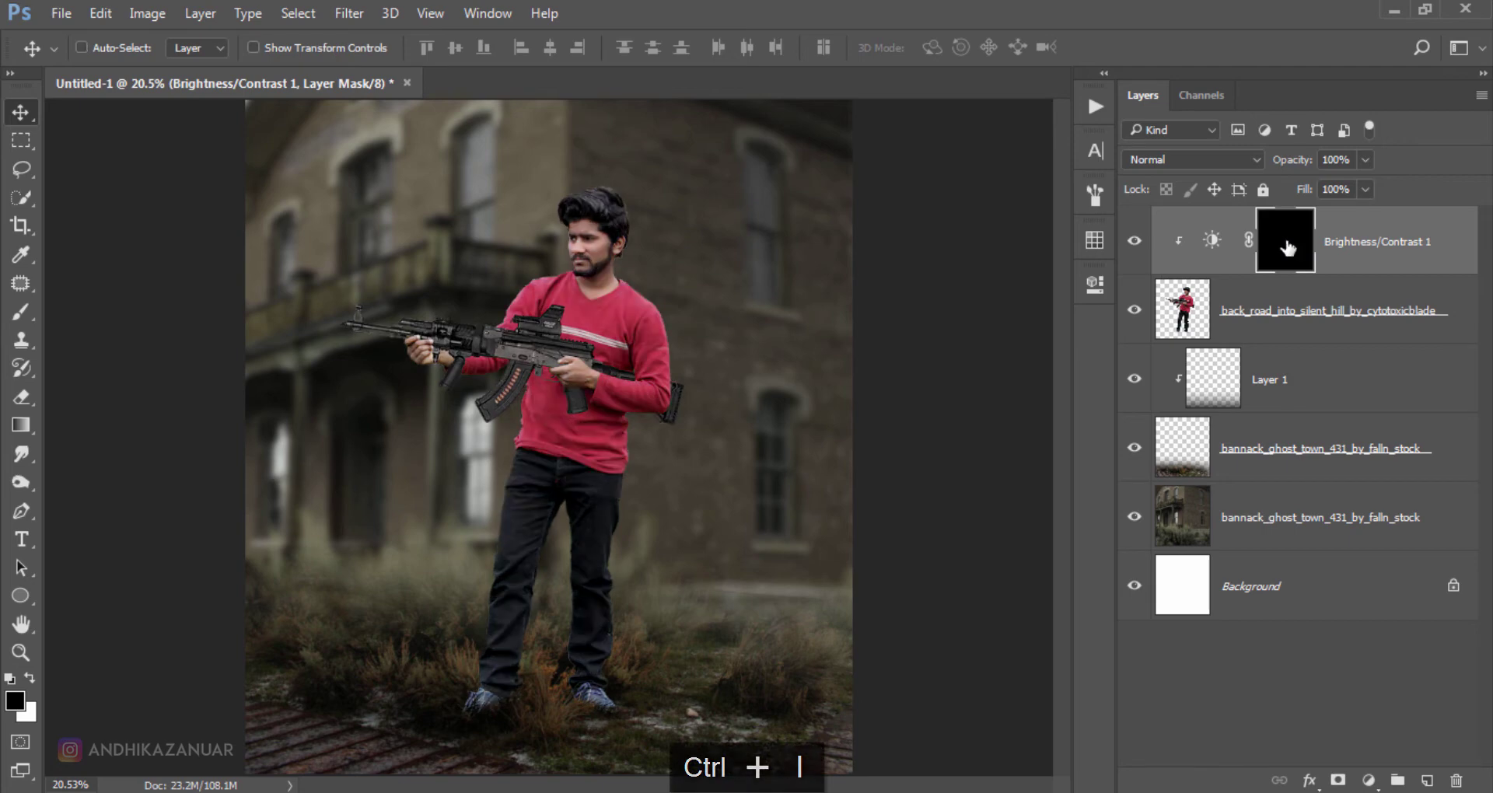
Set up a white soft round brush at 28% opacity.
{"action": "left_click", "coordinate": [23, 314]}
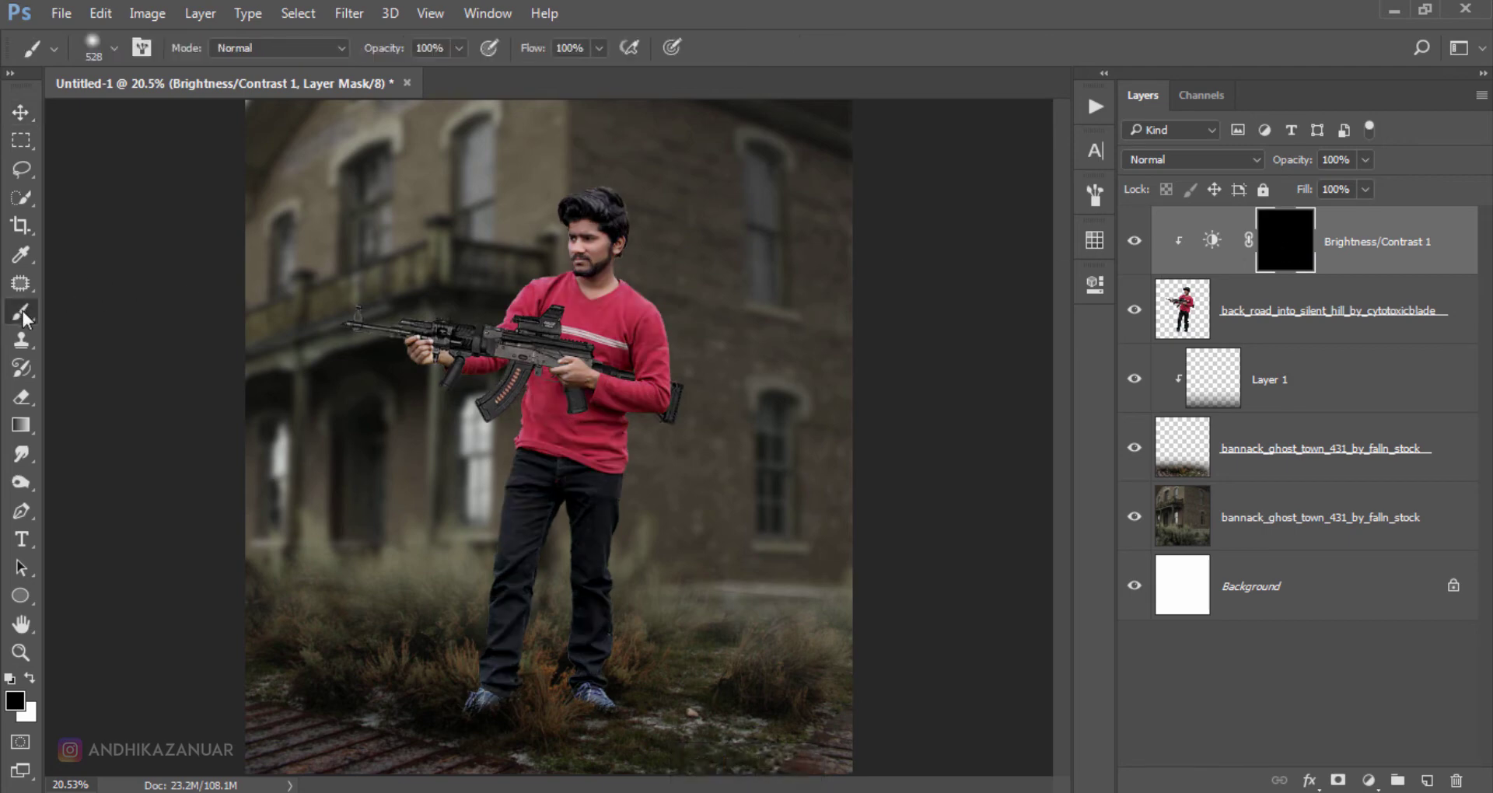
{"action": "left_click", "coordinate": [30, 678]}
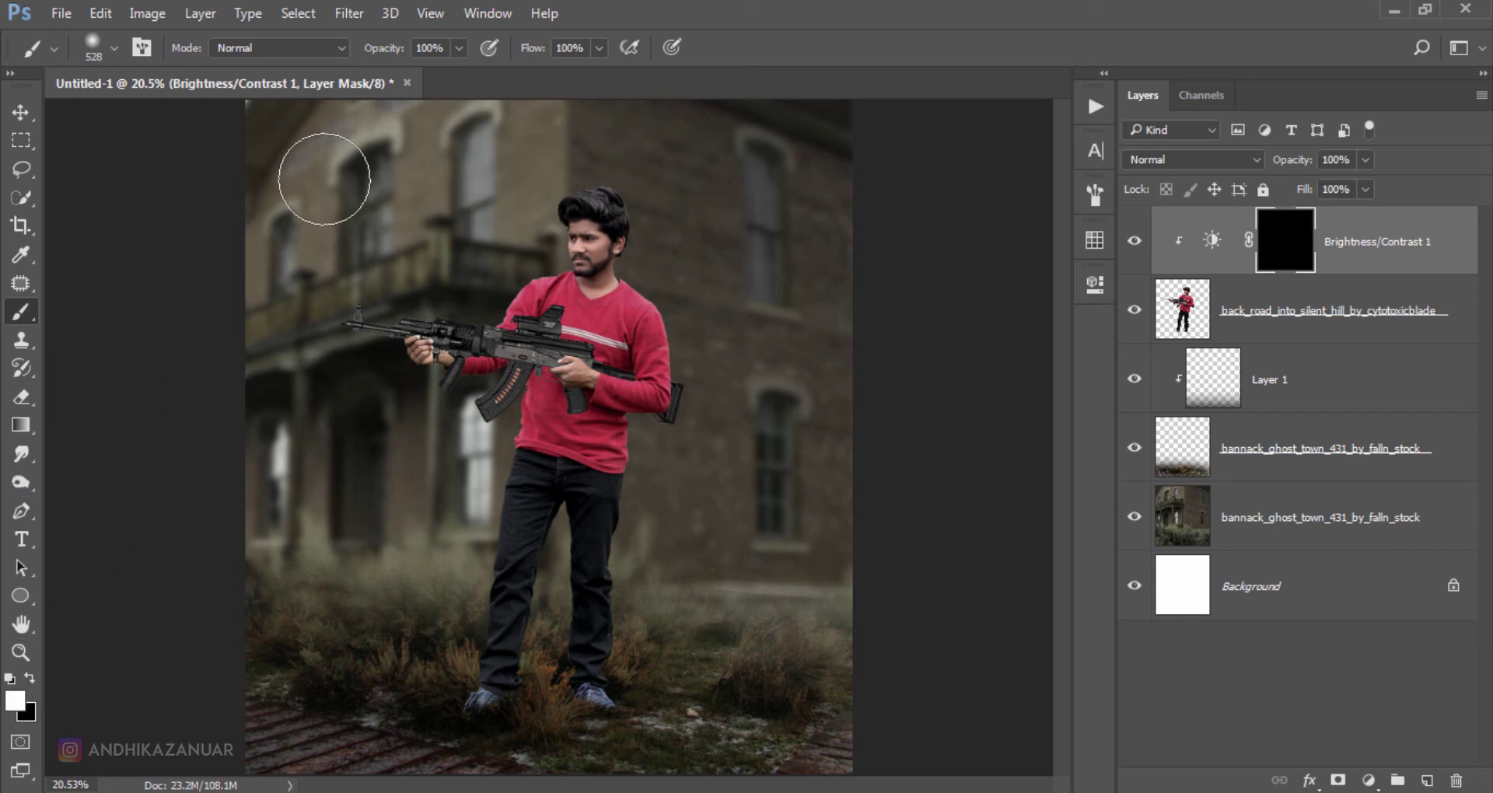
{"action": "left_click", "coordinate": [459, 48]}
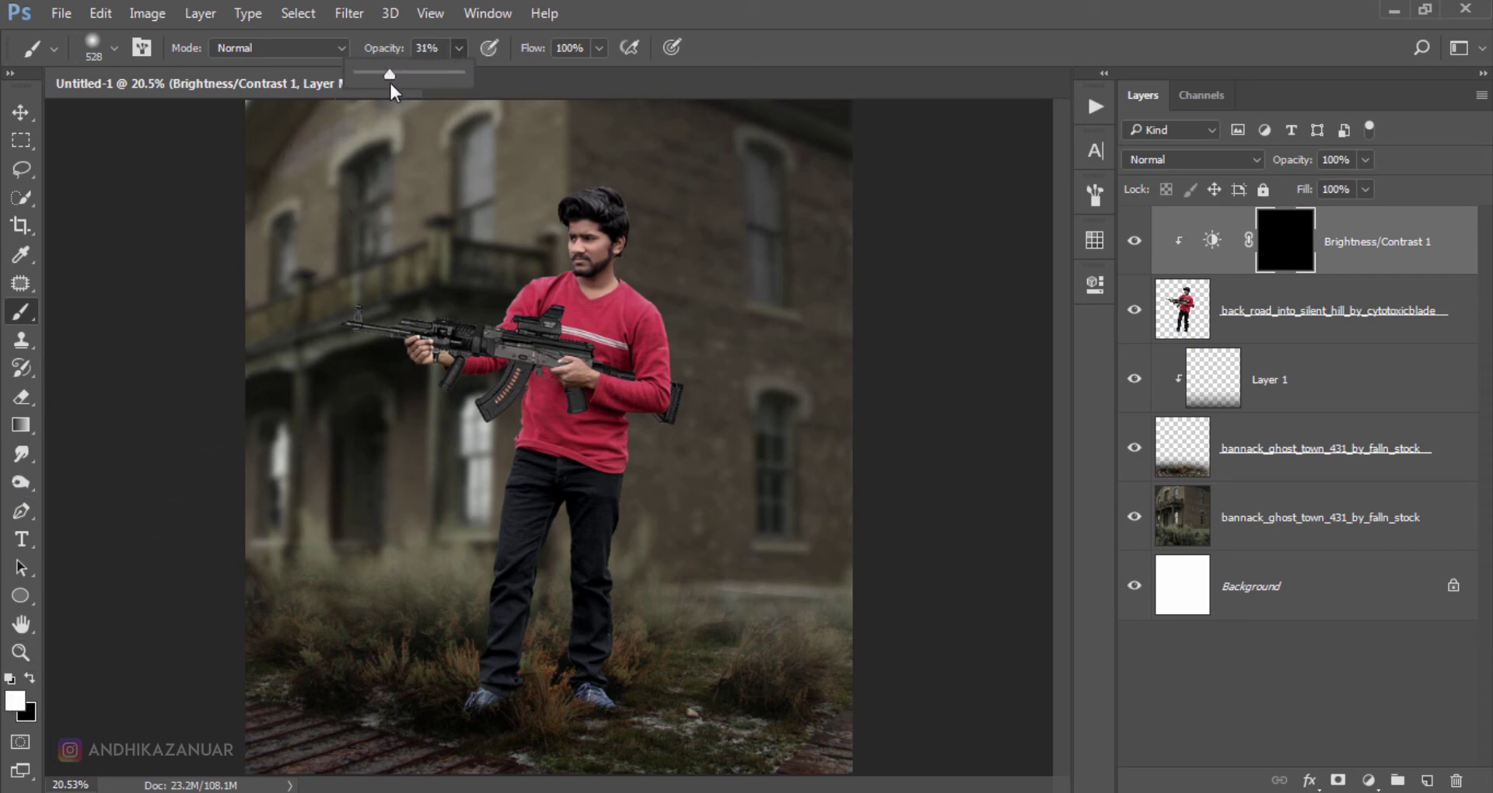
{"action": "left_click_drag", "start_coordinate": [387, 83], "coordinate": [386, 82]}
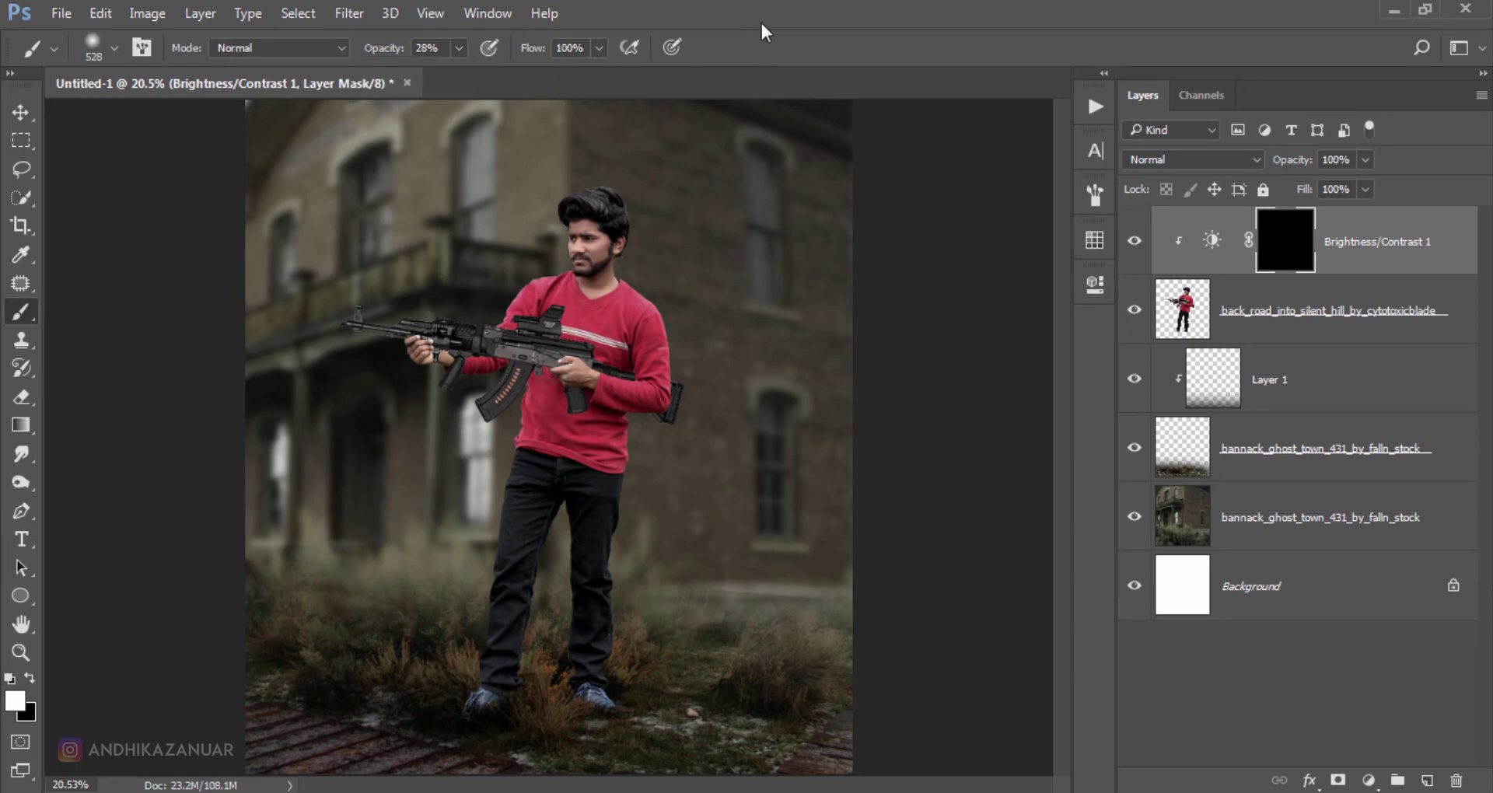
{"action": "left_click", "coordinate": [96, 48]}
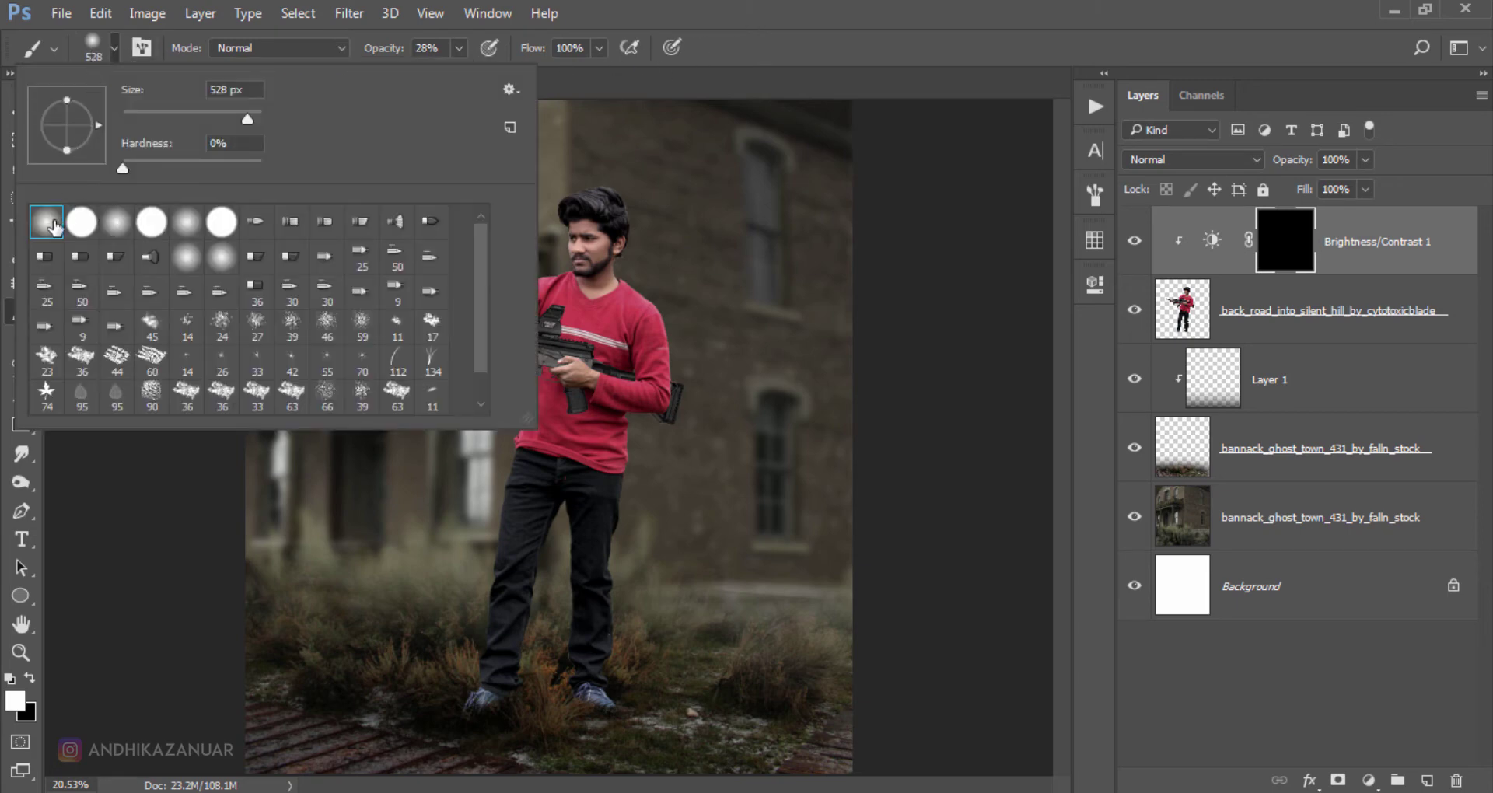
{"action": "left_click", "coordinate": [719, 60]}
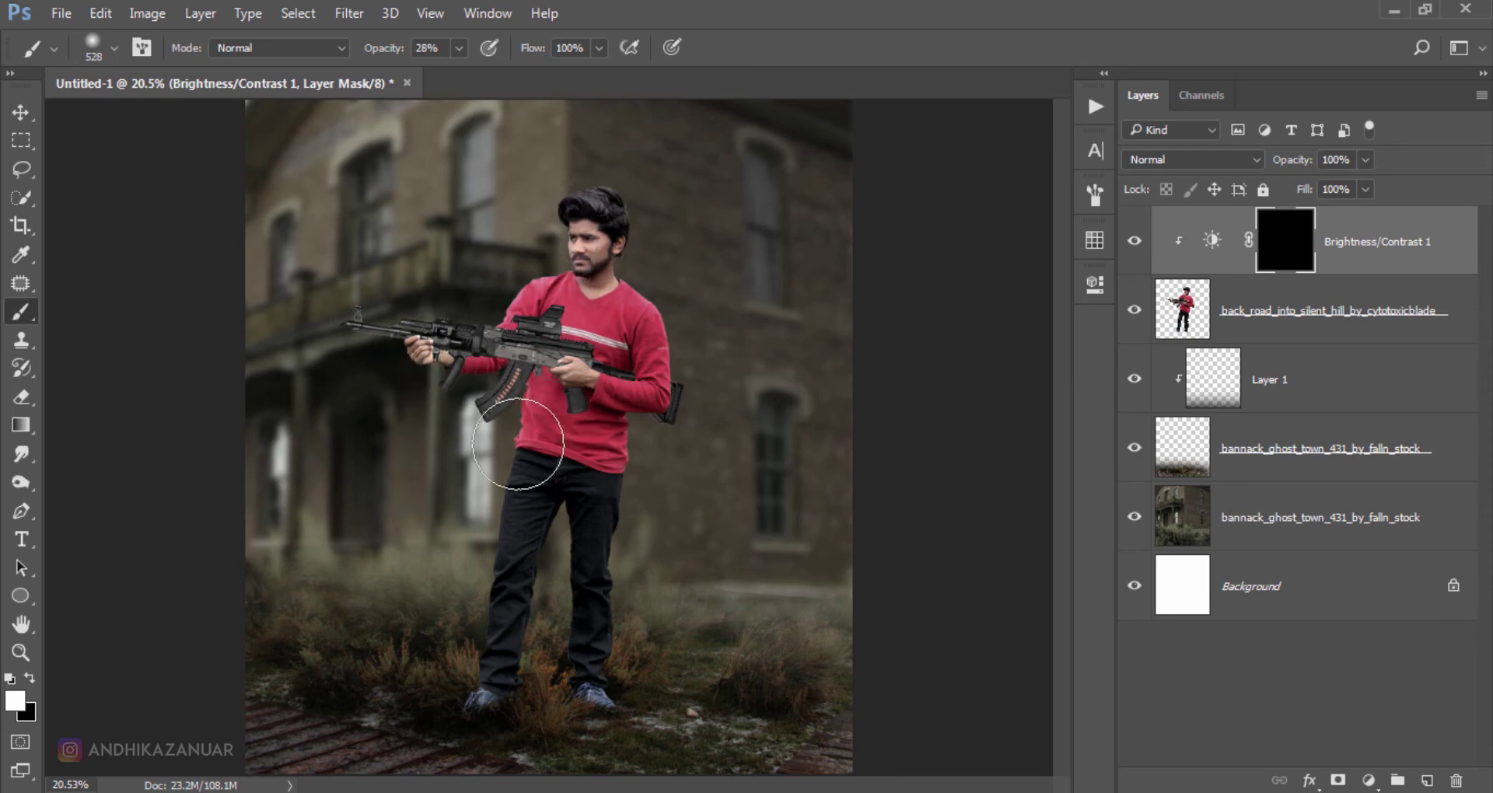
Paint brightening onto the man's legs and lower body, shrinking the brush to 250 px for the feet.
{"action": "mouse_move", "coordinate": [486, 502]}
{"action": "left_mouse_down"}
{"action": "mouse_move", "coordinate": [463, 619]}
{"action": "mouse_move", "coordinate": [433, 676]}
{"action": "mouse_move", "coordinate": [494, 411]}
{"action": "left_mouse_up"}
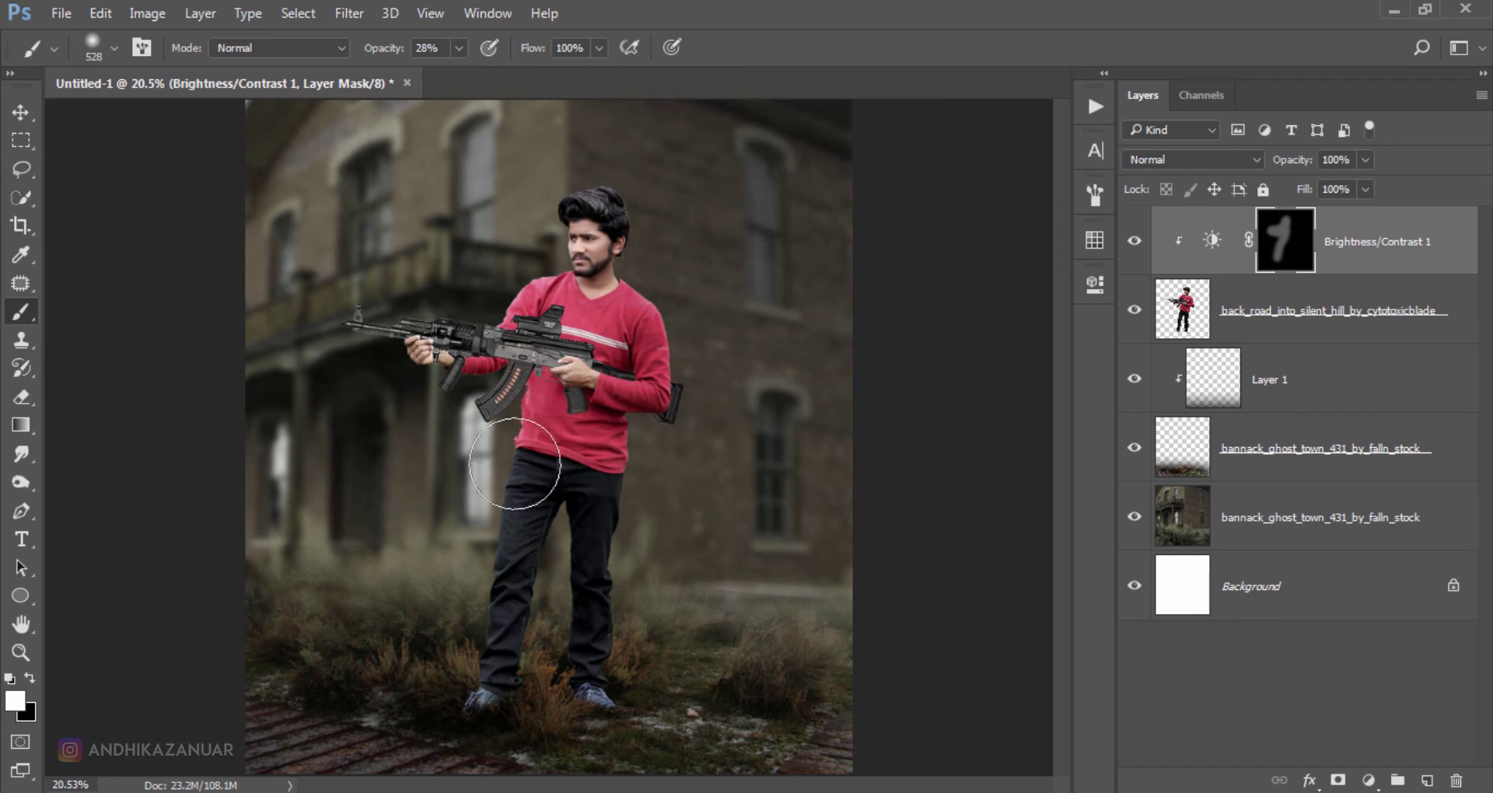
{"action": "left_click_drag", "start_coordinate": [567, 435], "coordinate": [476, 547]}
{"action": "key", "text": "bracketleft"}
{"action": "key", "text": "bracketleft"}
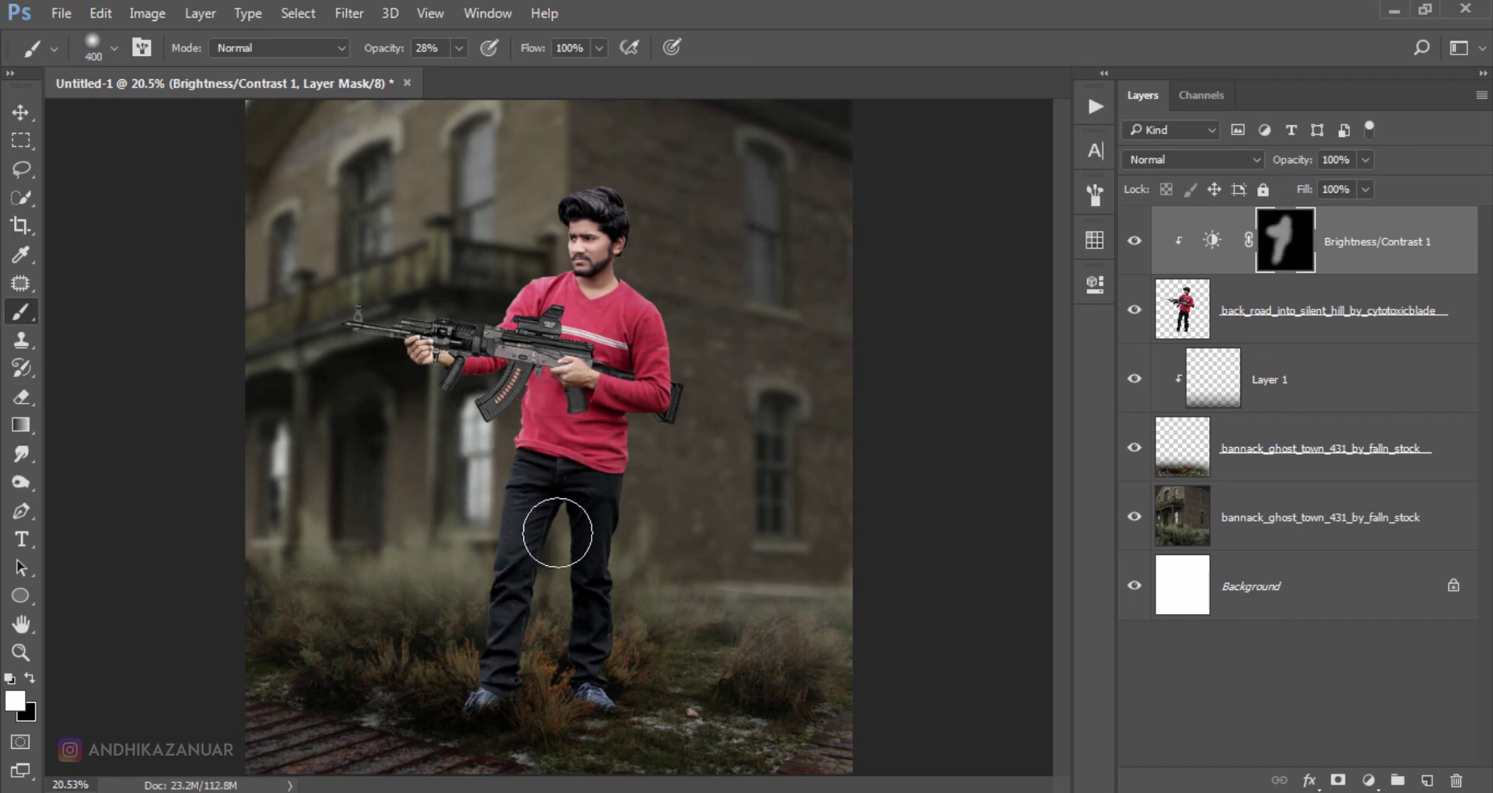
{"action": "key", "text": "bracketleft"}
{"action": "key", "text": "bracketleft"}
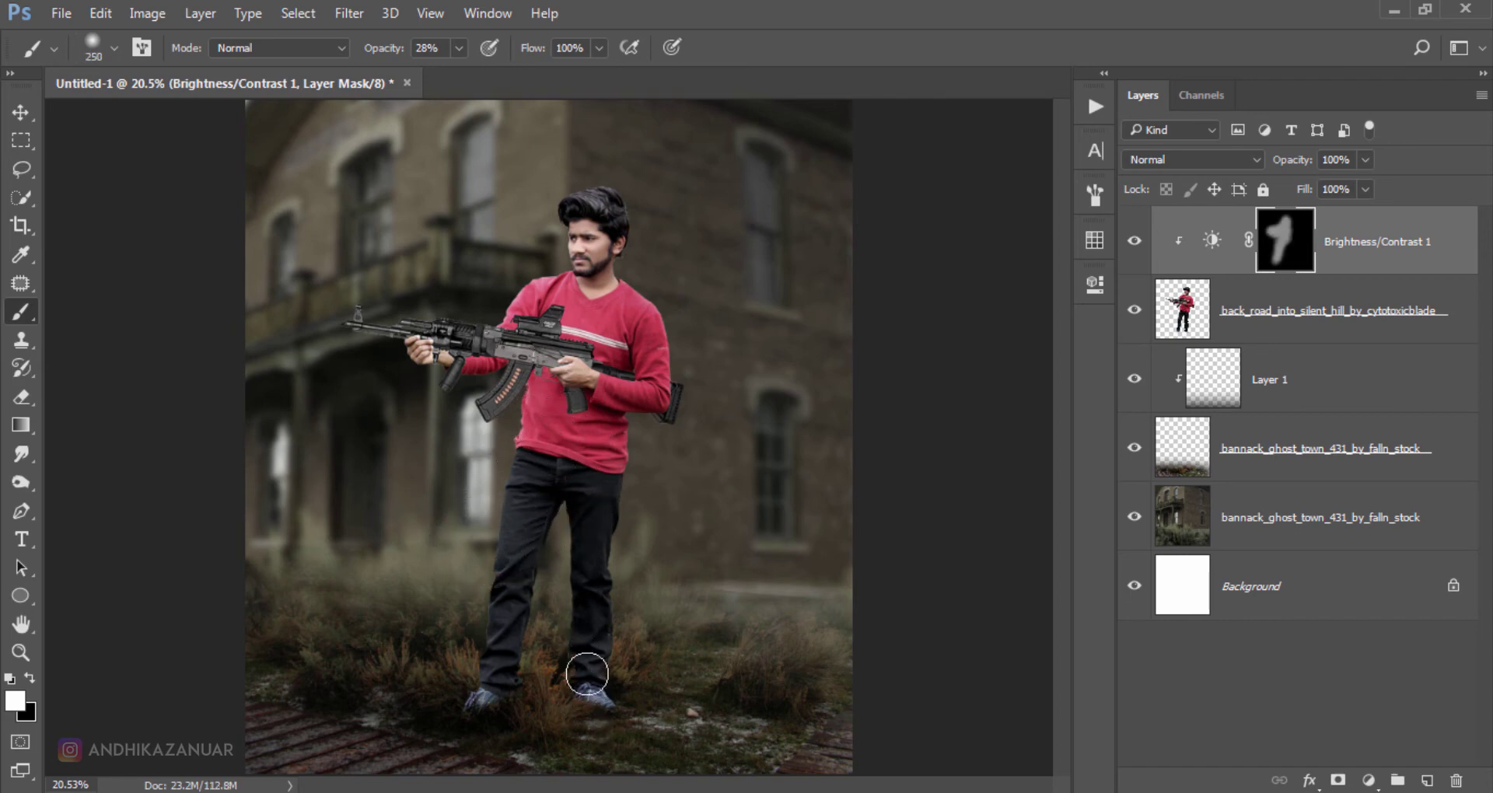
{"action": "left_click_drag", "start_coordinate": [585, 680], "coordinate": [536, 435]}
{"action": "left_click_drag", "start_coordinate": [485, 630], "coordinate": [509, 471]}
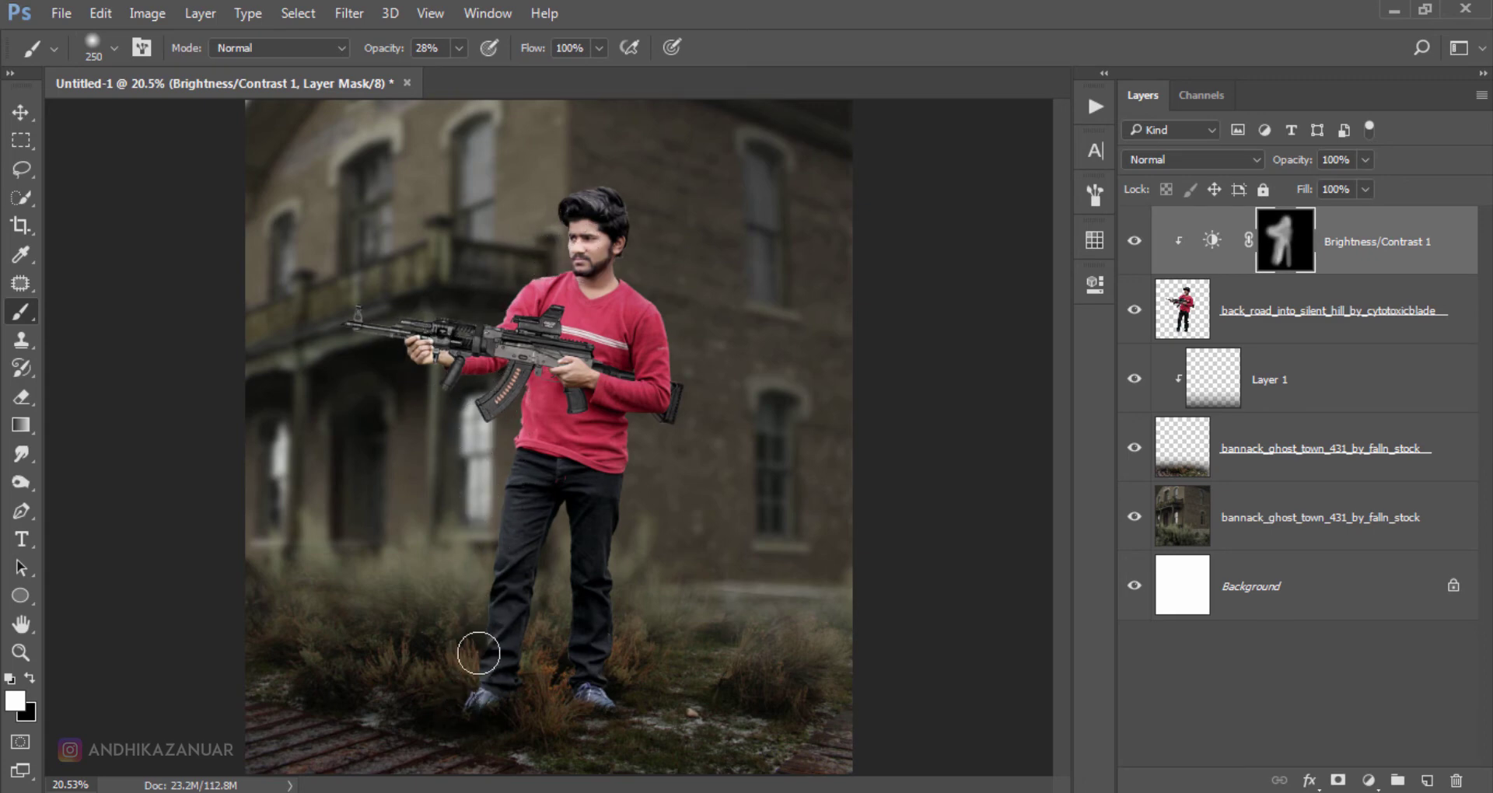
{"action": "left_click", "coordinate": [1134, 245]}
{"action": "left_click", "coordinate": [21, 113]}
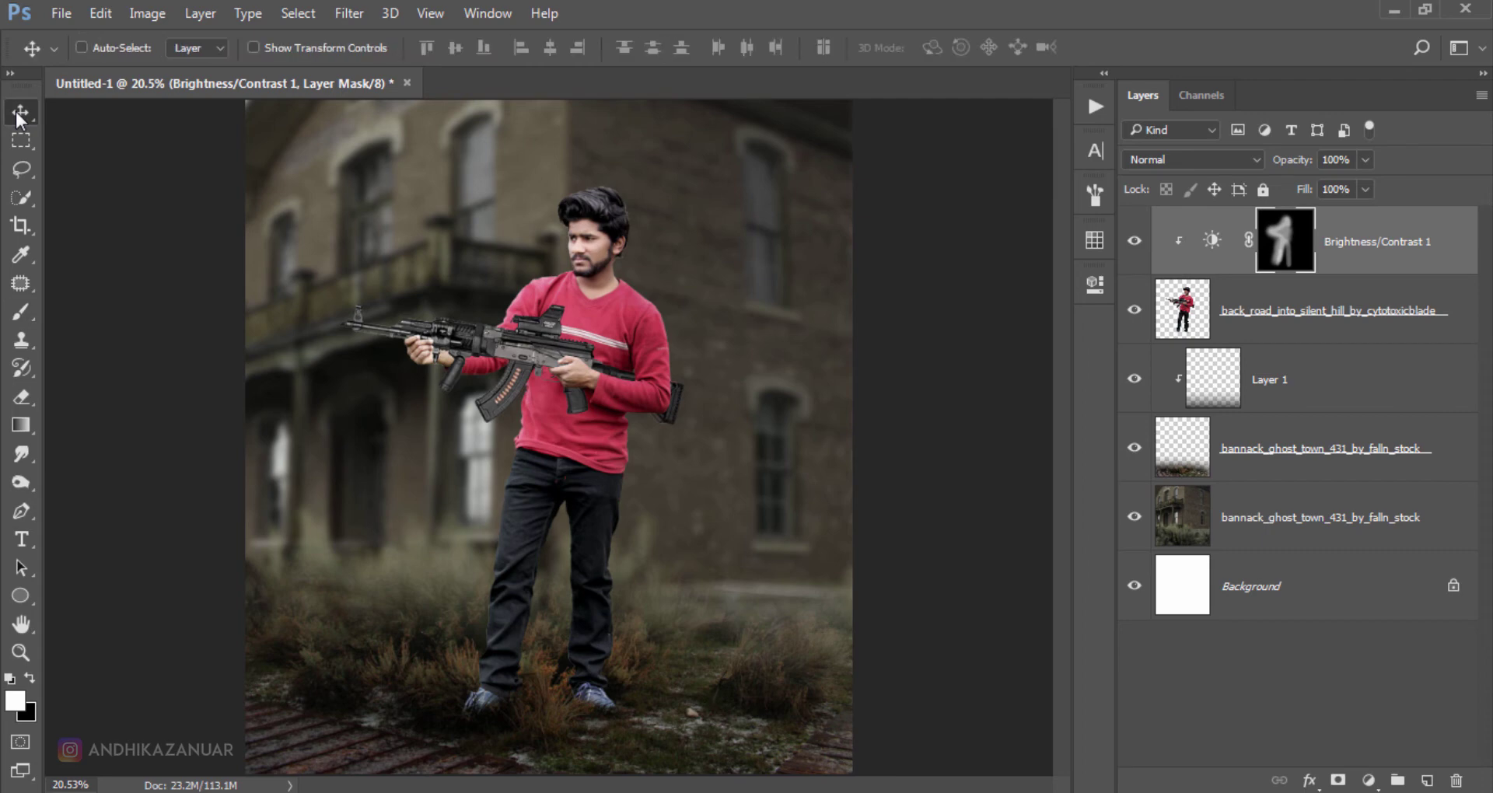
Create a new layer named 'light' above Layer 1.
{"action": "left_click", "coordinate": [1360, 247]}
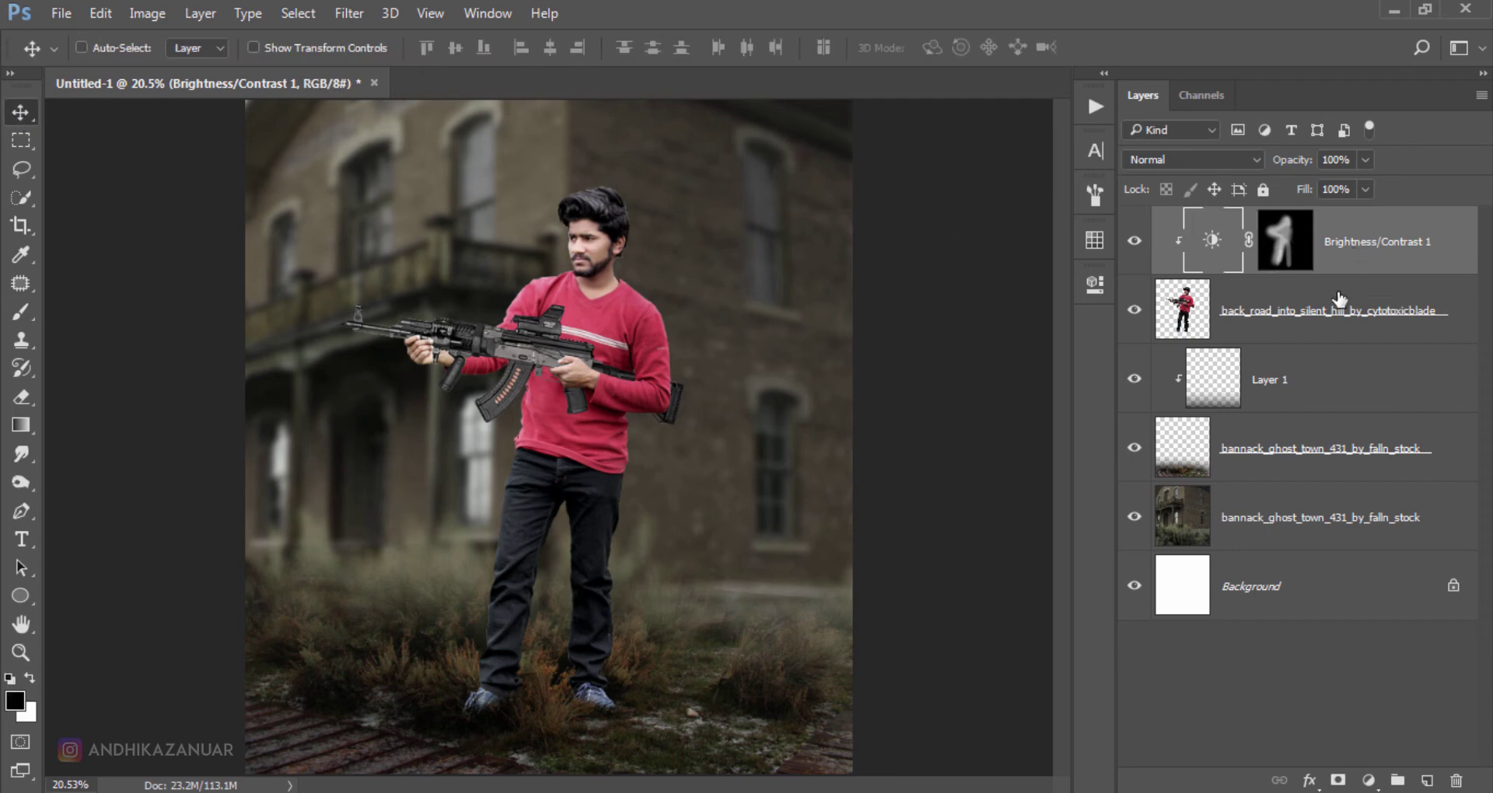
{"action": "left_click", "coordinate": [1345, 366]}
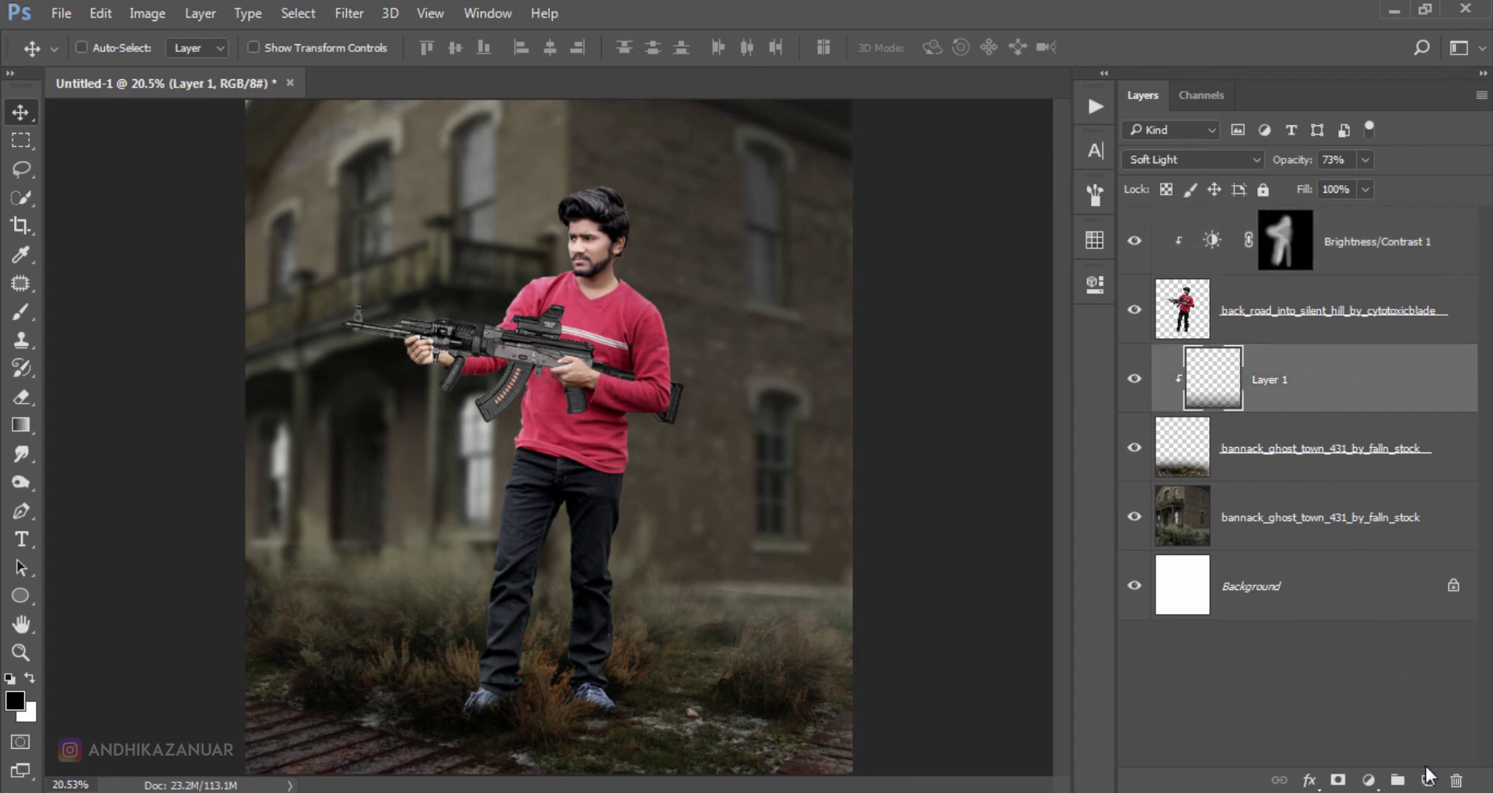
{"action": "left_click", "coordinate": [1427, 780]}
{"action": "double_click", "coordinate": [1244, 381]}
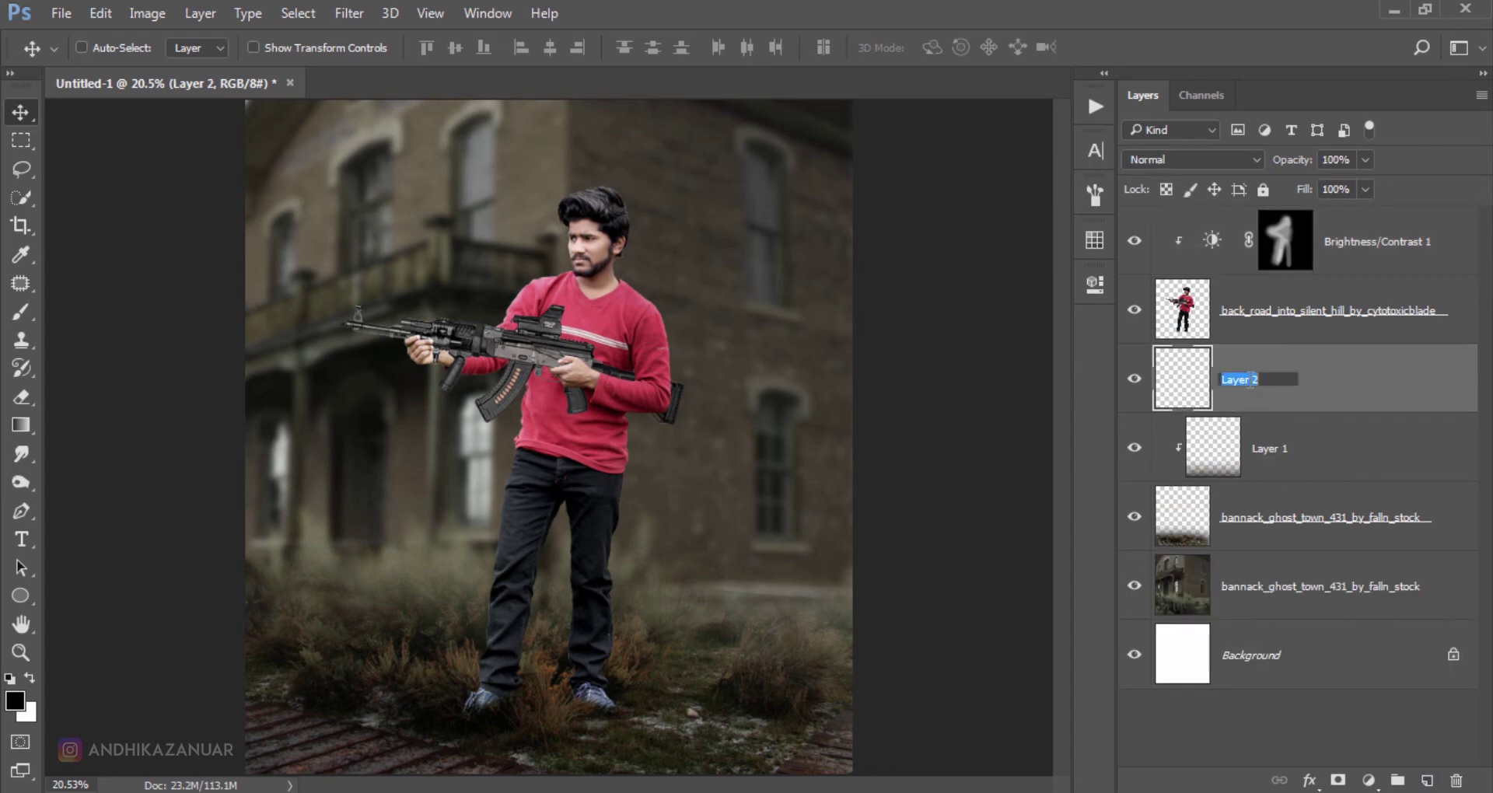
{"action": "type", "text": "light"}
{"action": "key", "text": "Return"}
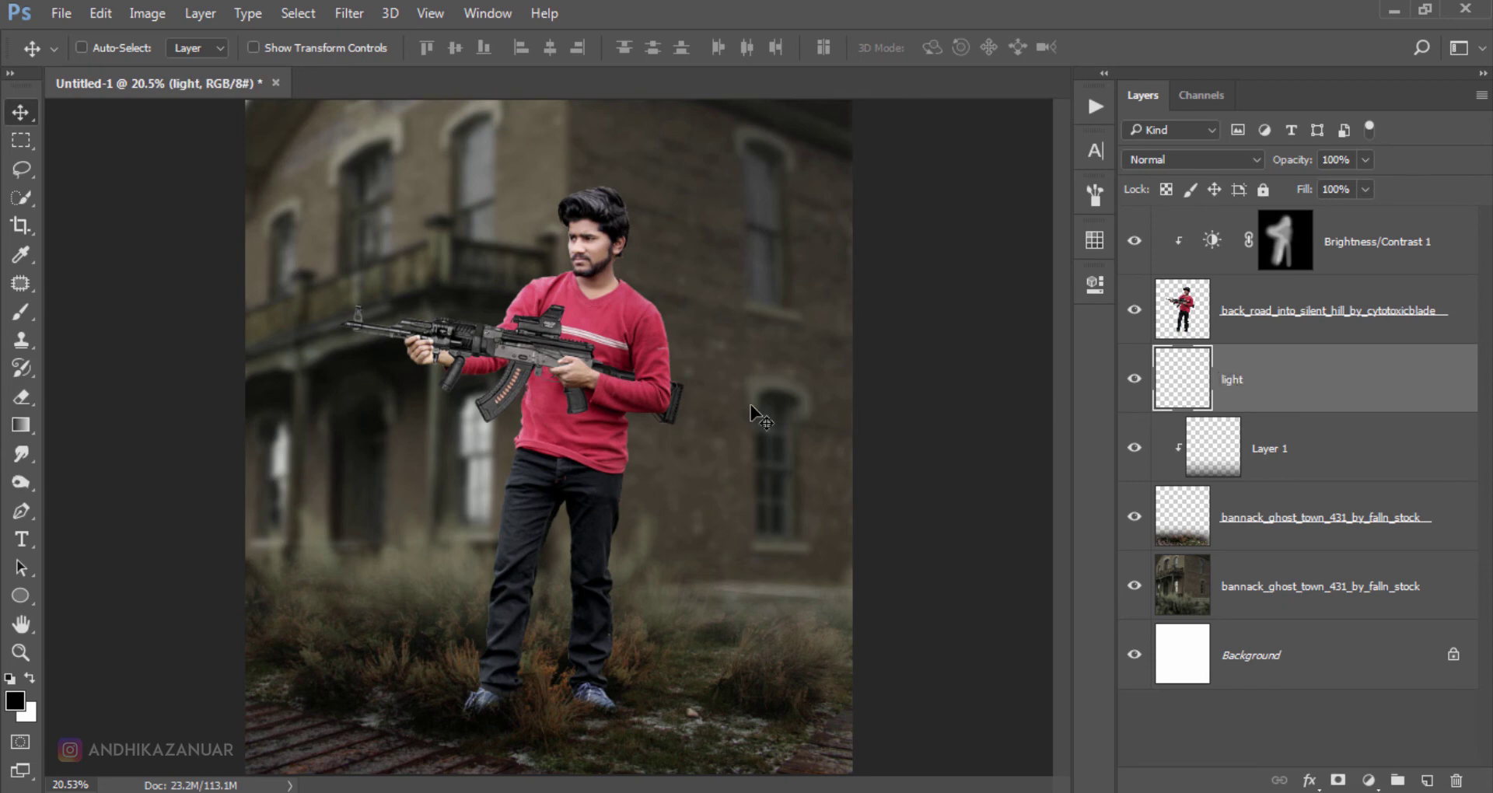
Set up a white brush at 100% opacity and 275 px.
{"action": "left_click", "coordinate": [23, 314]}
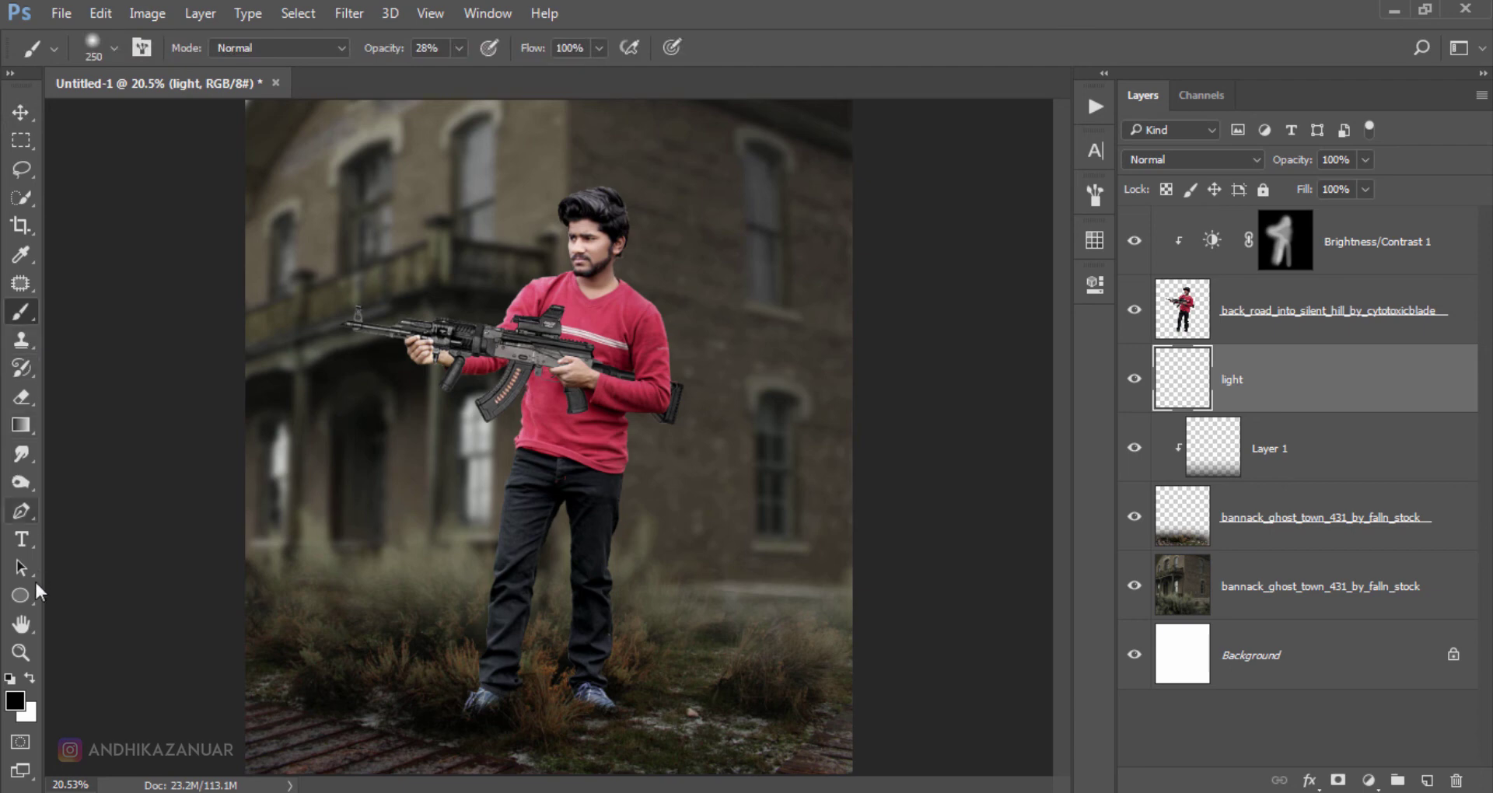
{"action": "left_click", "coordinate": [30, 679]}
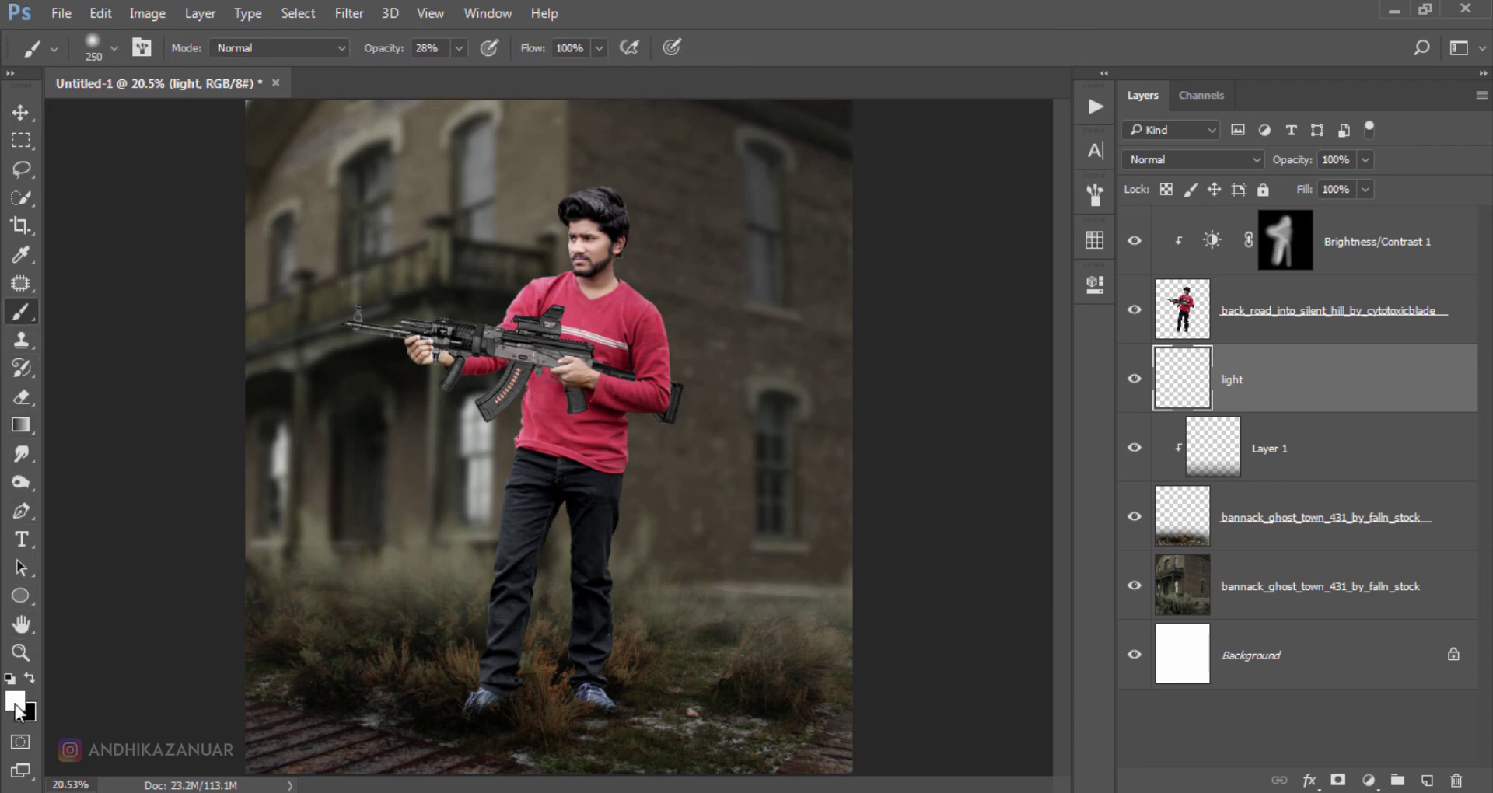
{"action": "left_click", "coordinate": [459, 48]}
{"action": "left_click_drag", "start_coordinate": [535, 70], "coordinate": [545, 73]}
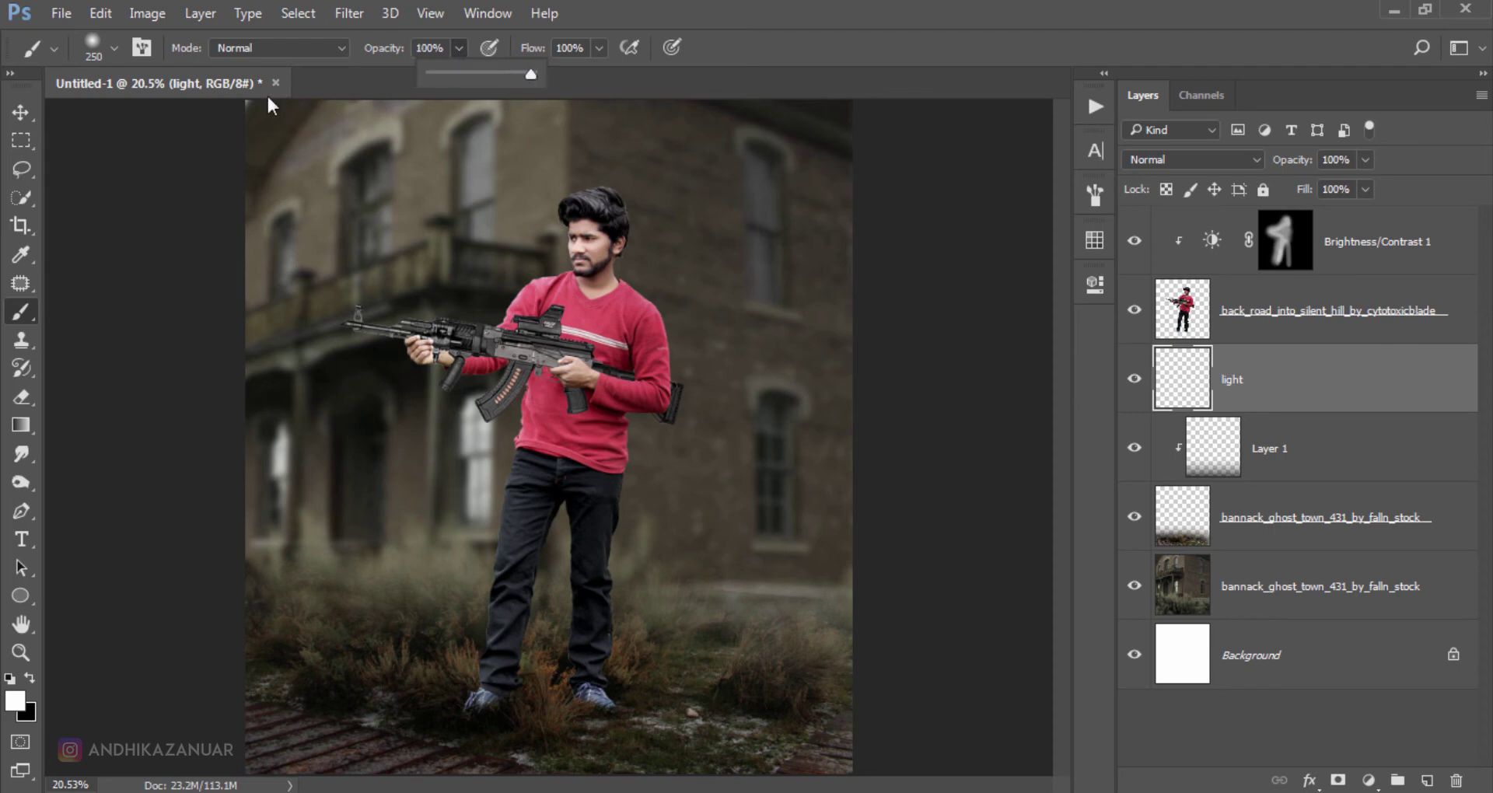
{"action": "left_click", "coordinate": [94, 46]}
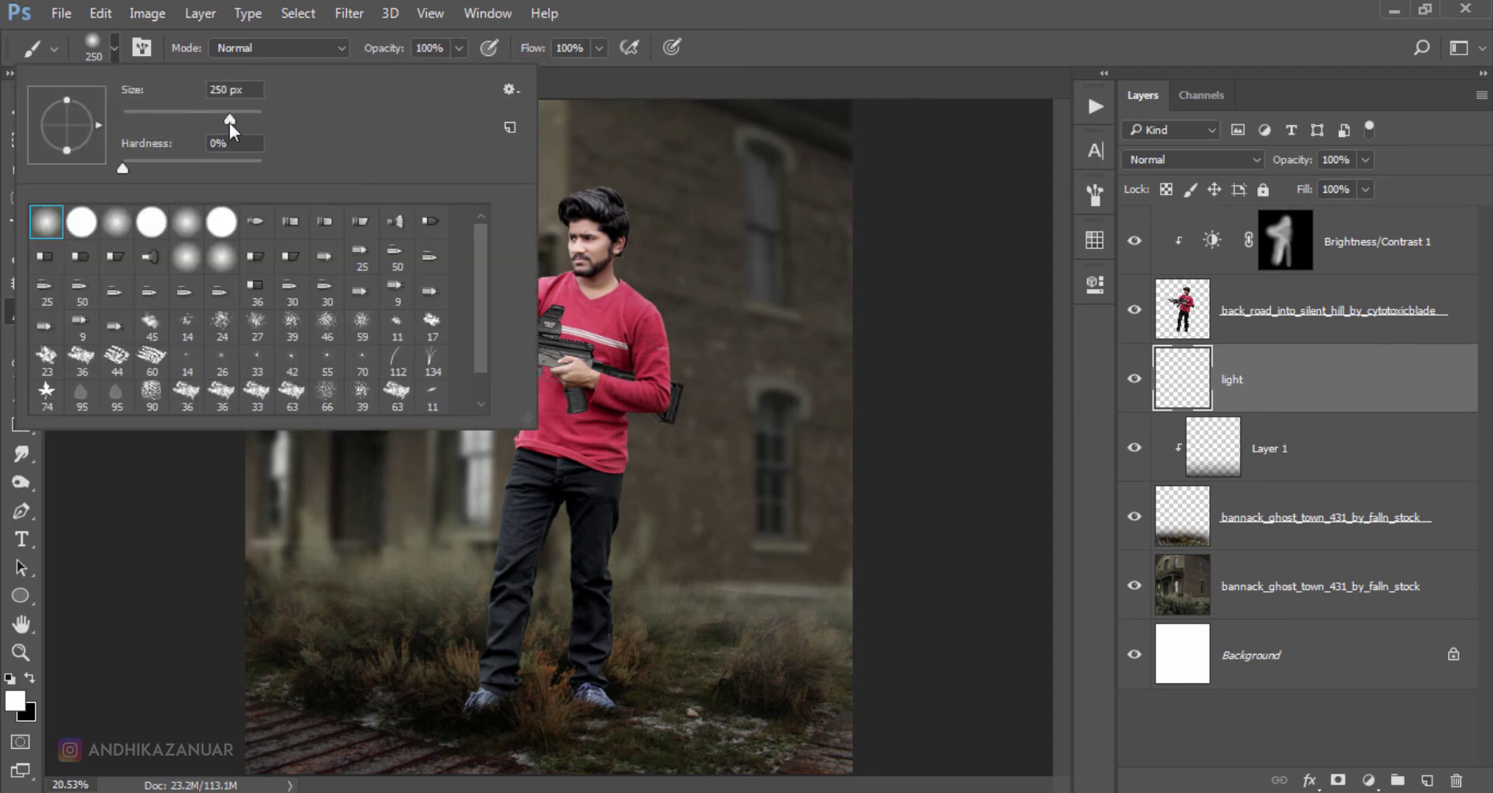
{"action": "left_click_drag", "start_coordinate": [230, 124], "coordinate": [238, 127]}
{"action": "left_click", "coordinate": [795, 53]}
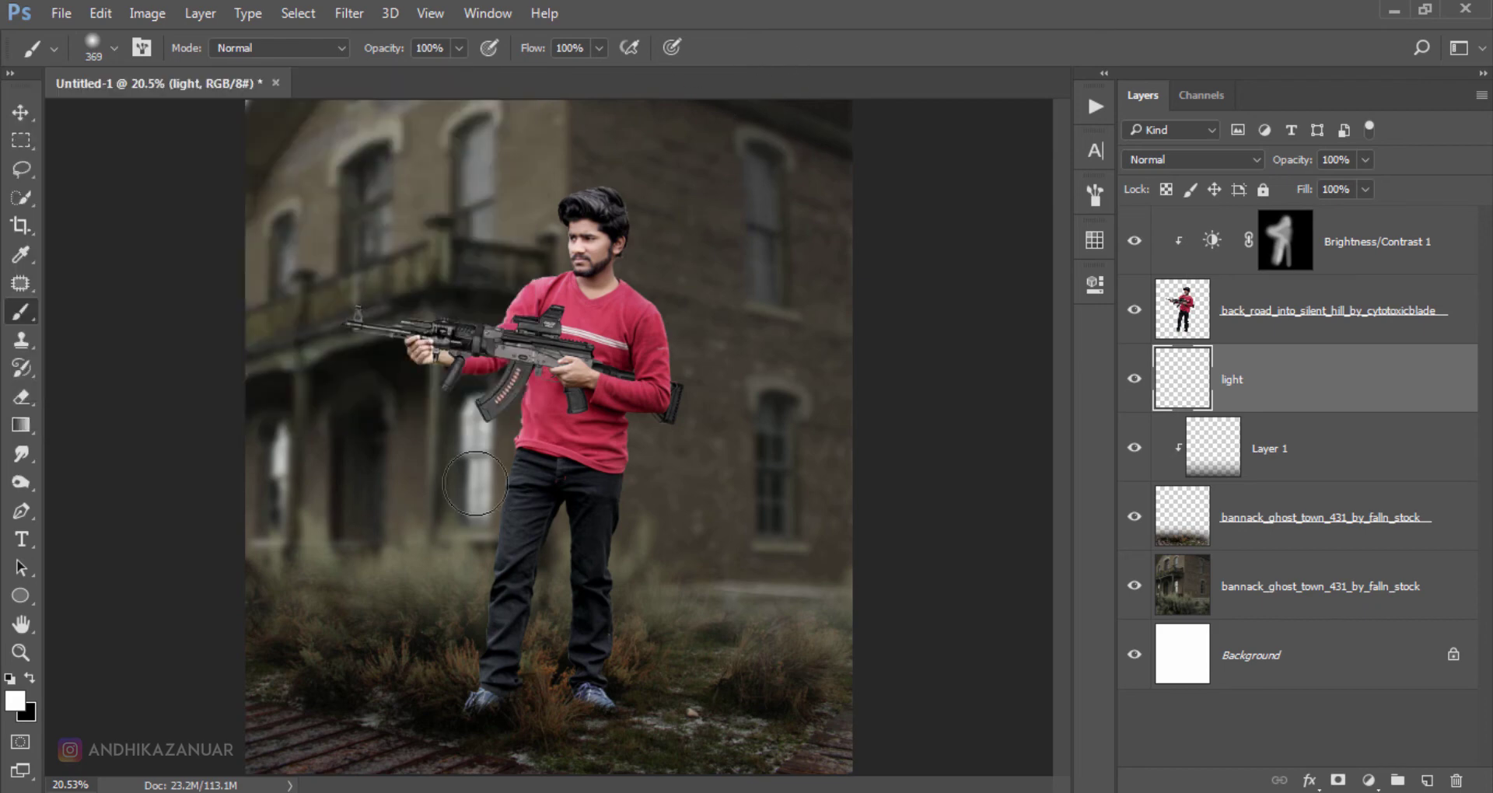
Paint a 1600 px soft white glow behind the man and nudge it down and right.
{"action": "key", "text": "bracketright"}
{"action": "key", "text": "bracketright"}
{"action": "key", "text": "bracketright"}
{"action": "key", "text": "bracketright"}
{"action": "key", "text": "bracketright"}
{"action": "key", "text": "bracketright"}
{"action": "key", "text": "bracketright"}
{"action": "key", "text": "bracketright"}
{"action": "key", "text": "bracketright"}
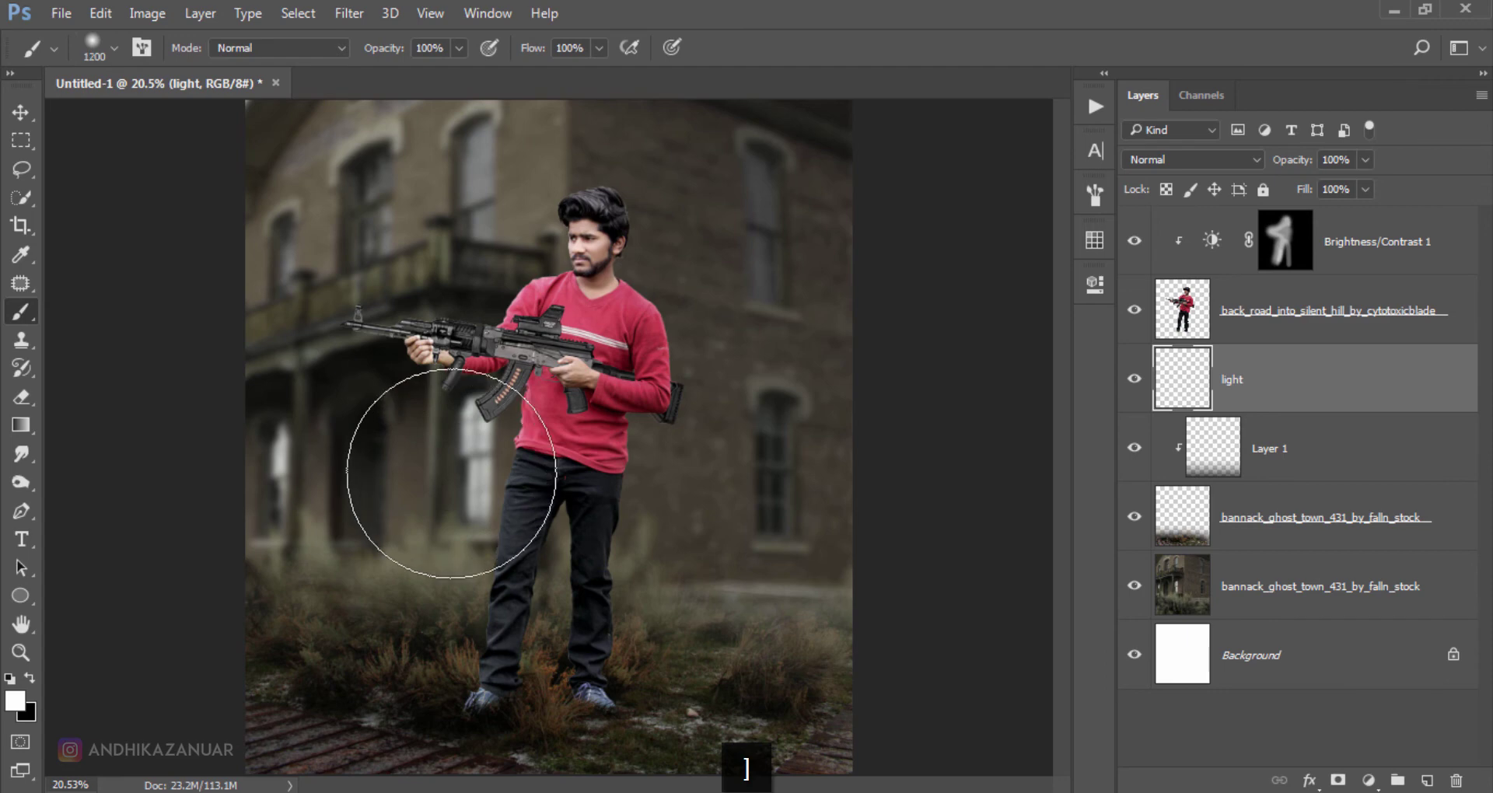
{"action": "key", "text": "bracketright"}
{"action": "key", "text": "bracketright"}
{"action": "key", "text": "bracketright"}
{"action": "key", "text": "bracketright"}
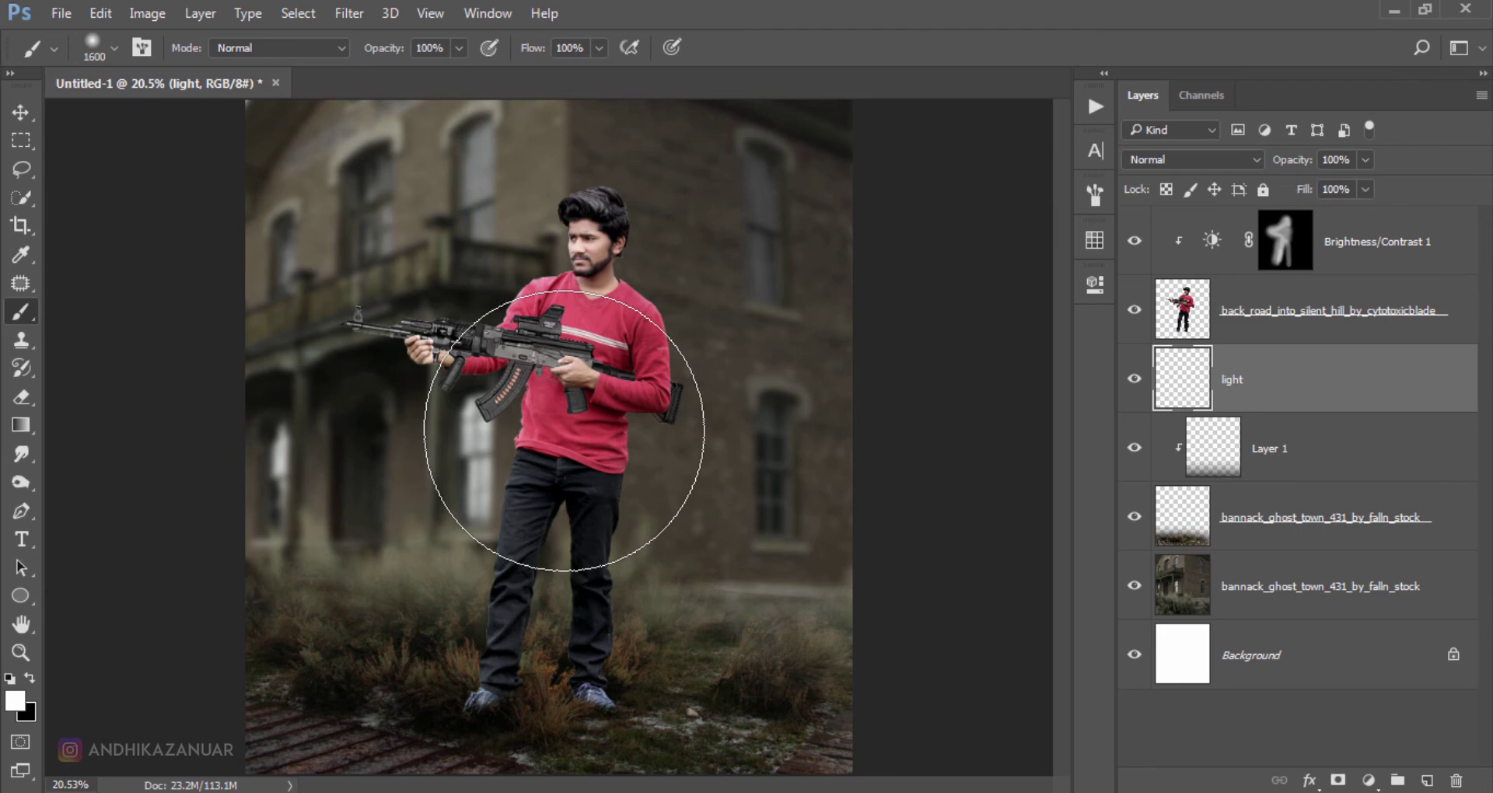
{"action": "left_click", "coordinate": [564, 431]}
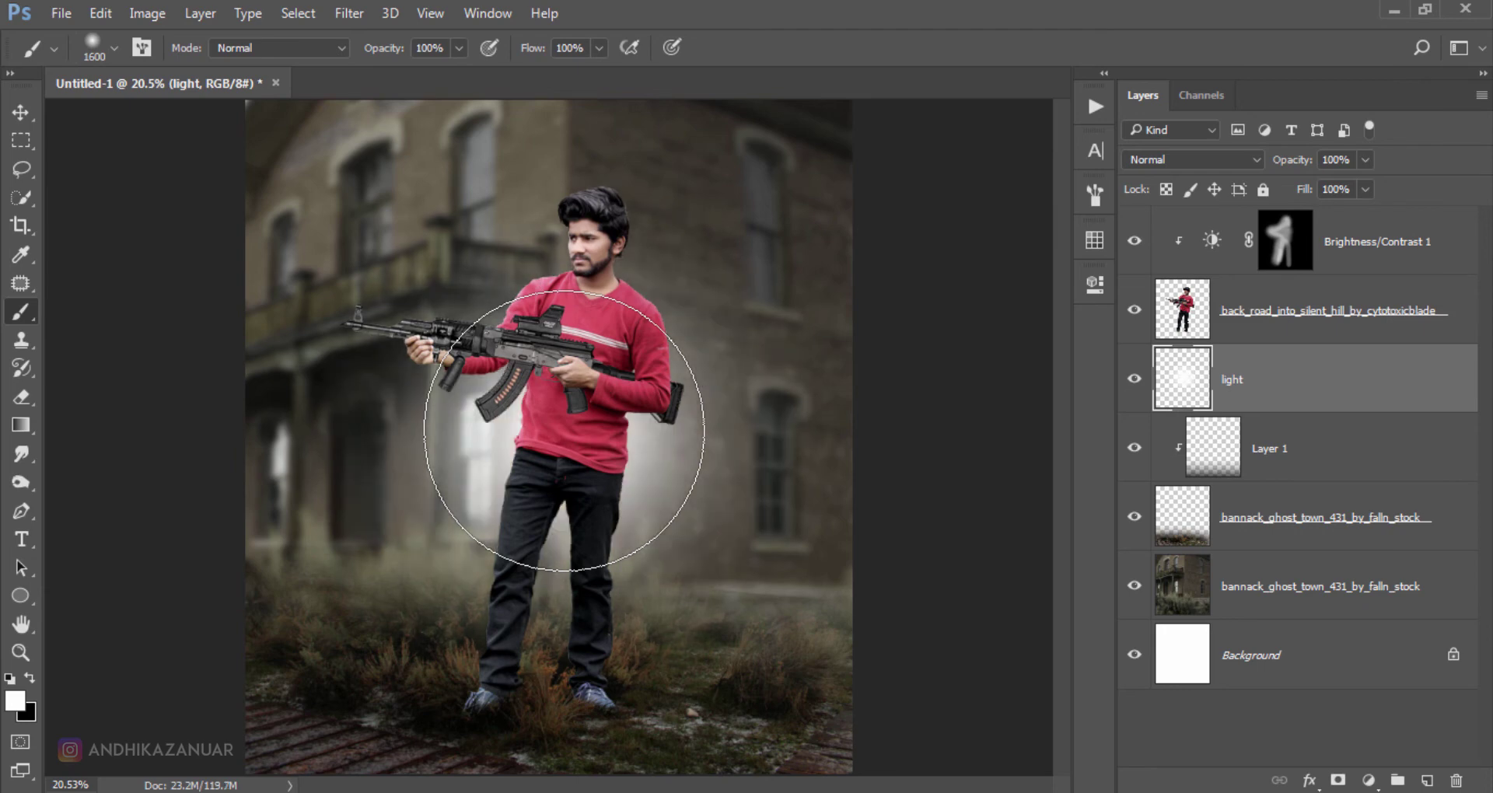
{"action": "left_click", "coordinate": [20, 112]}
{"action": "mouse_move", "coordinate": [557, 441]}
{"action": "left_mouse_down"}
{"action": "mouse_move", "coordinate": [571, 486]}
{"action": "mouse_move", "coordinate": [575, 432]}
{"action": "left_mouse_up"}
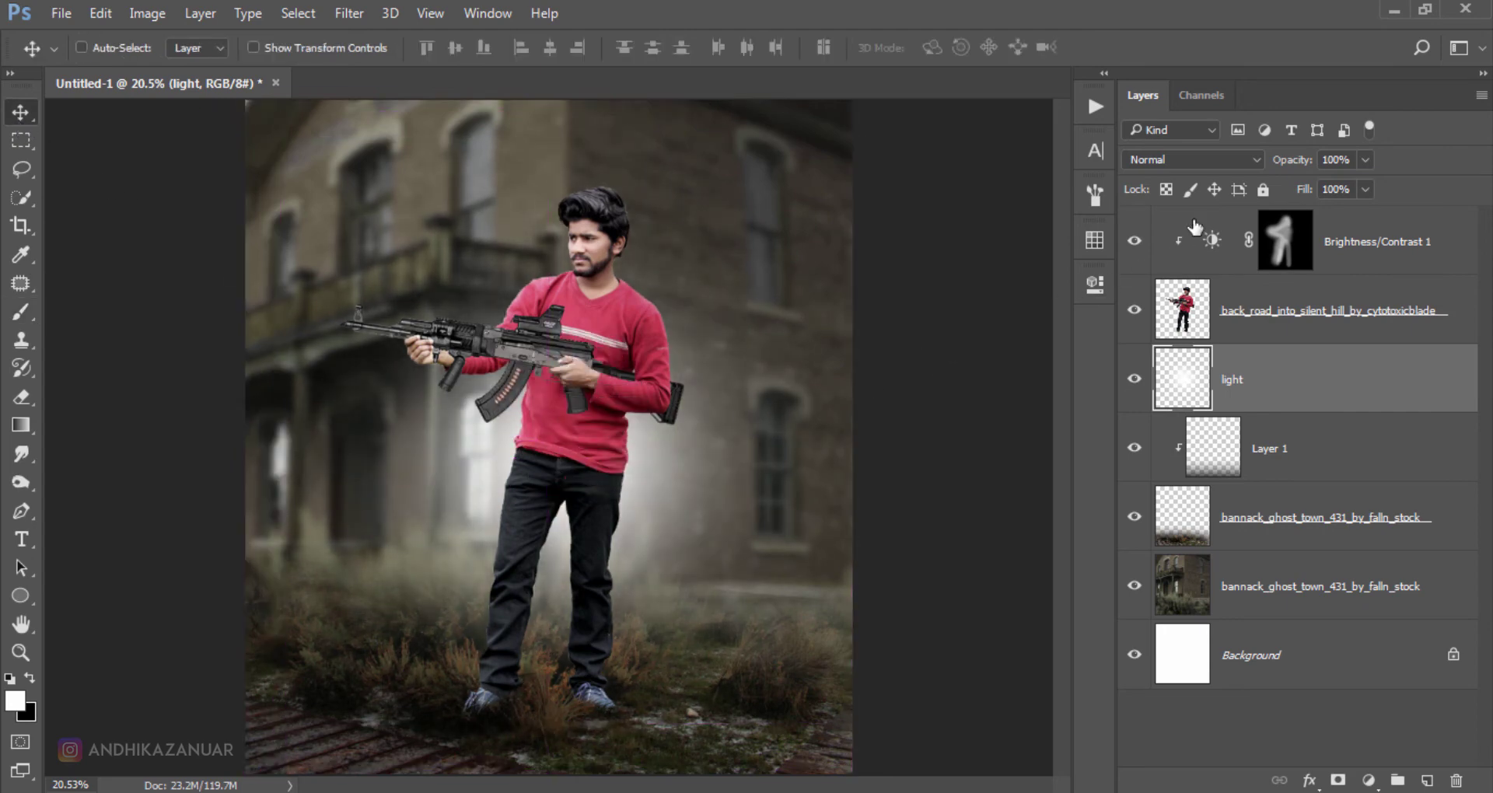
Set the light layer to Overlay blend mode and reposition the glow behind the man.
{"action": "left_click", "coordinate": [1182, 164]}
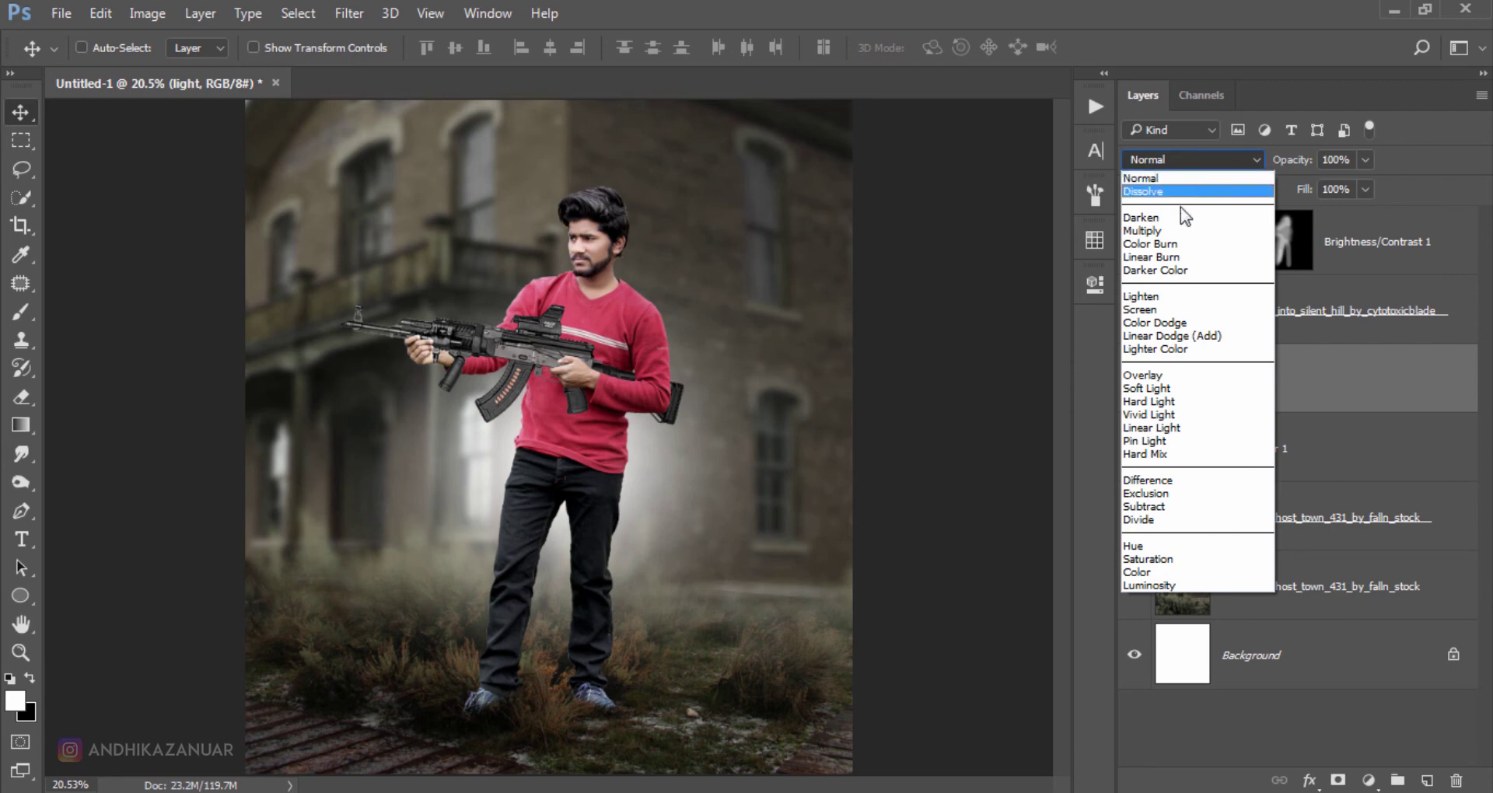
{"action": "left_click", "coordinate": [1178, 375]}
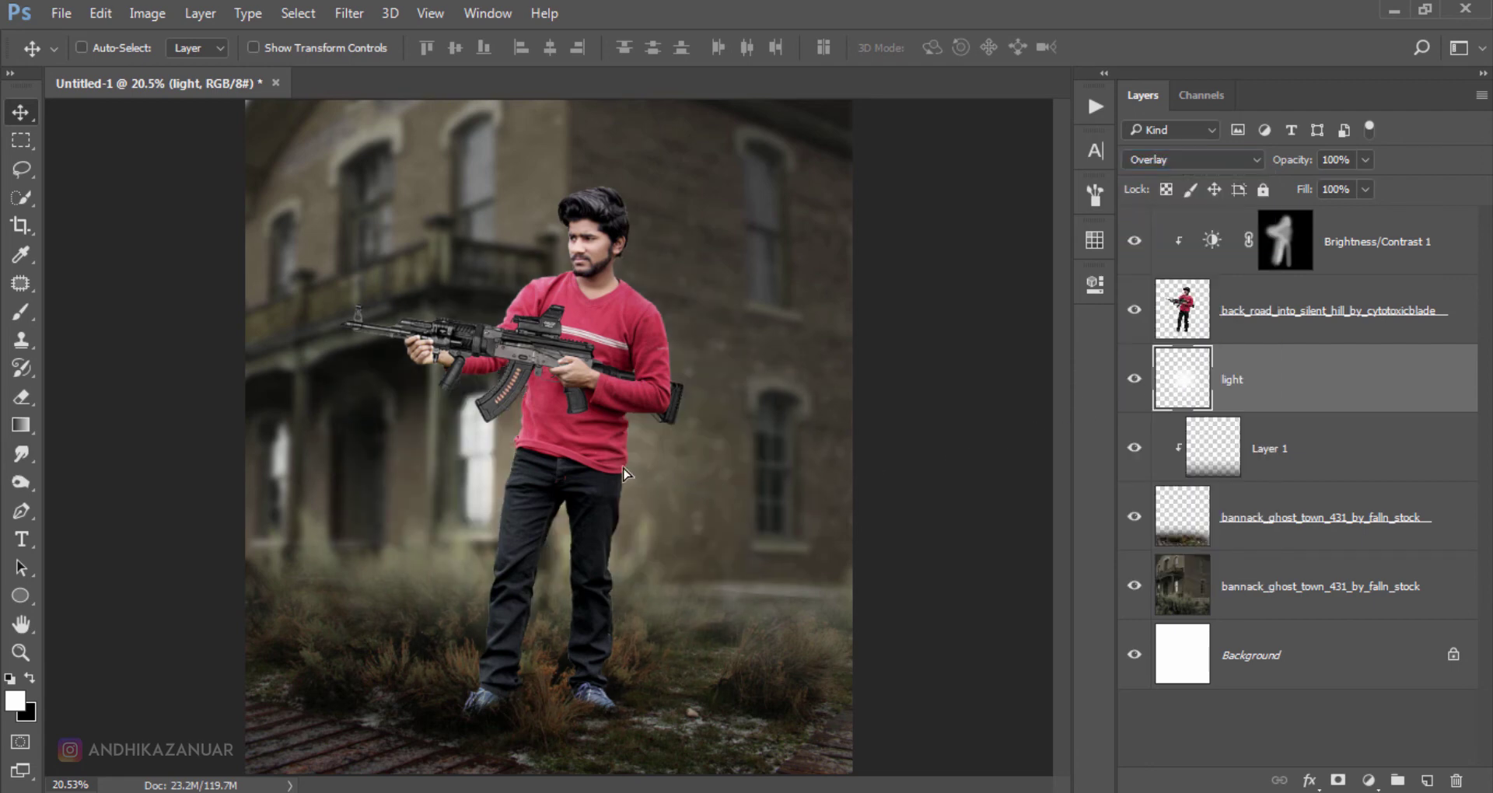
{"action": "left_click_drag", "start_coordinate": [626, 473], "coordinate": [458, 482]}
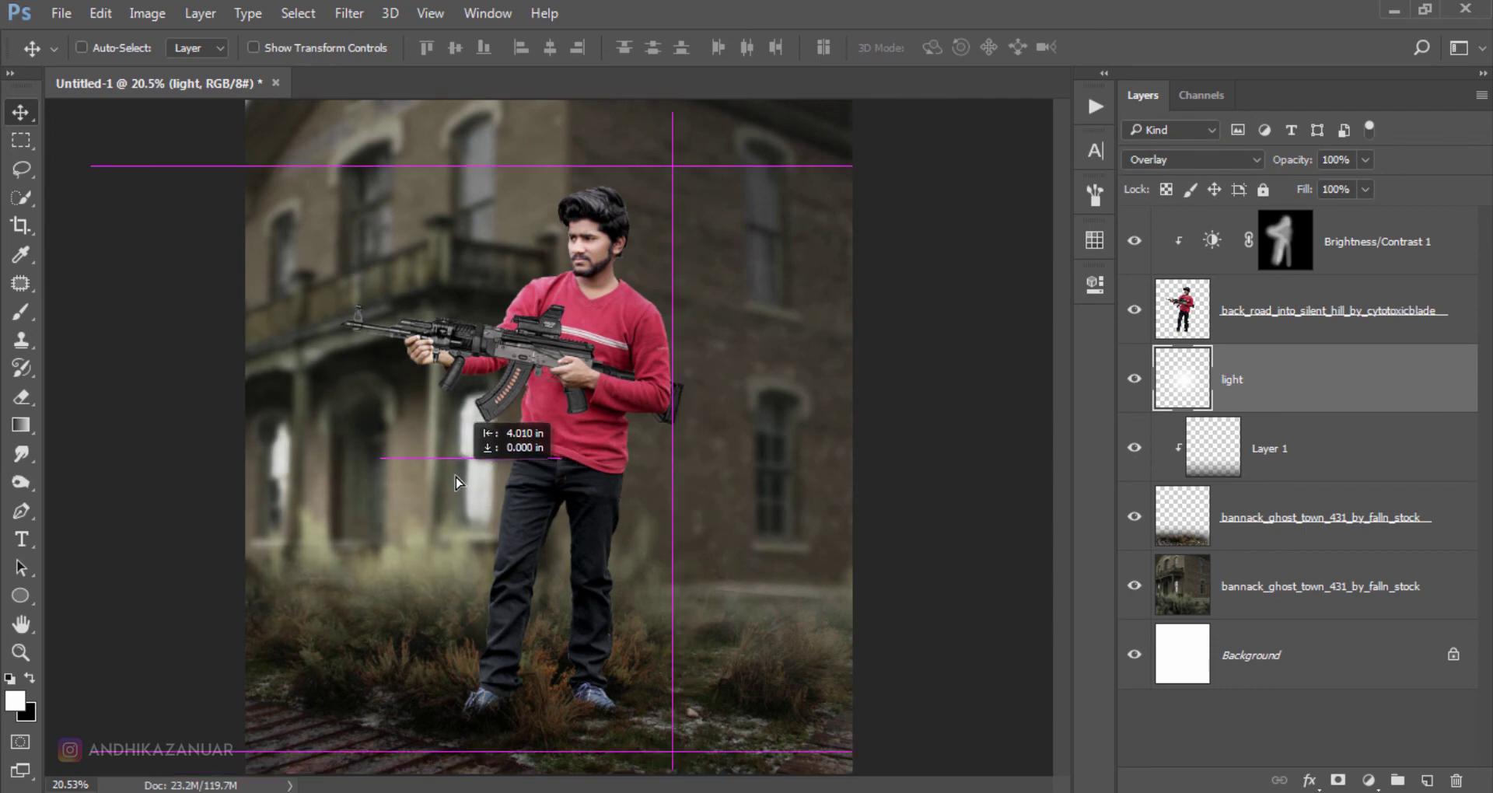
Scale the glow to about 133% width and 152% height, shift it left, and commit.
{"action": "key", "text": "ctrl+t"}
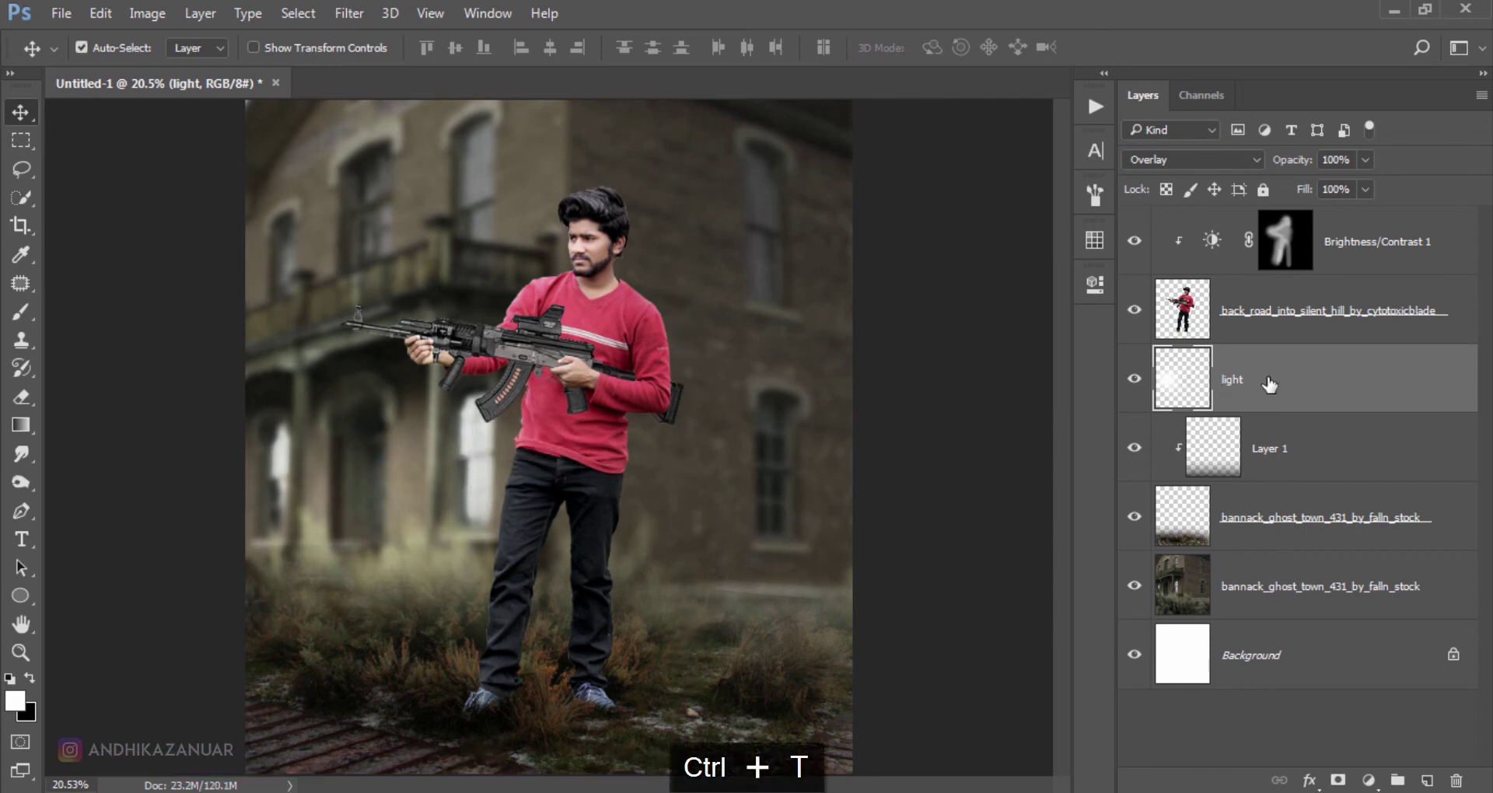
{"action": "scroll", "coordinate": [614, 548], "scroll_direction": "down", "scroll_amount": 2}
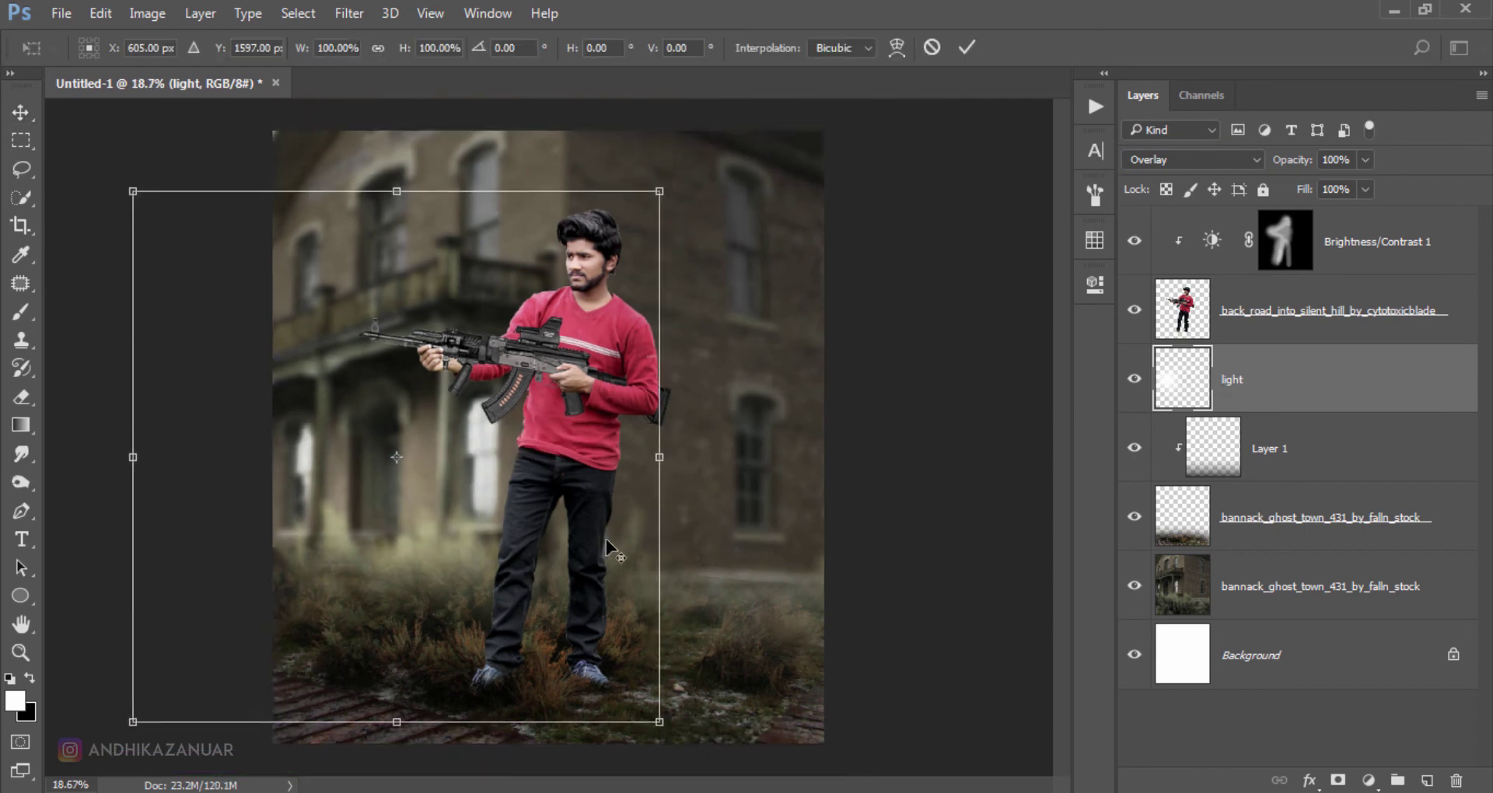
{"action": "scroll", "coordinate": [614, 548], "scroll_direction": "down", "scroll_amount": 1}
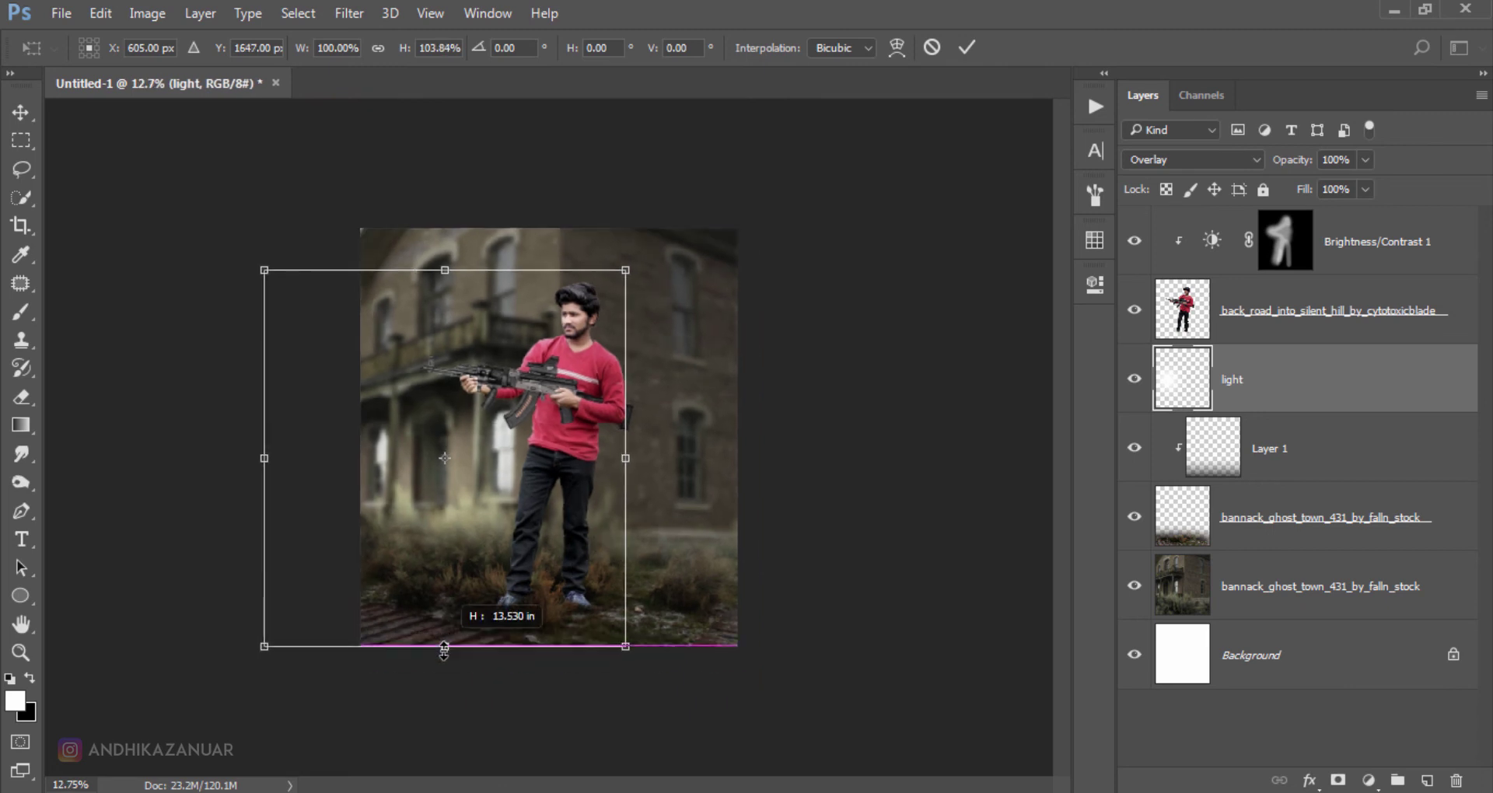
{"action": "left_click_drag", "start_coordinate": [445, 632], "coordinate": [444, 689]}
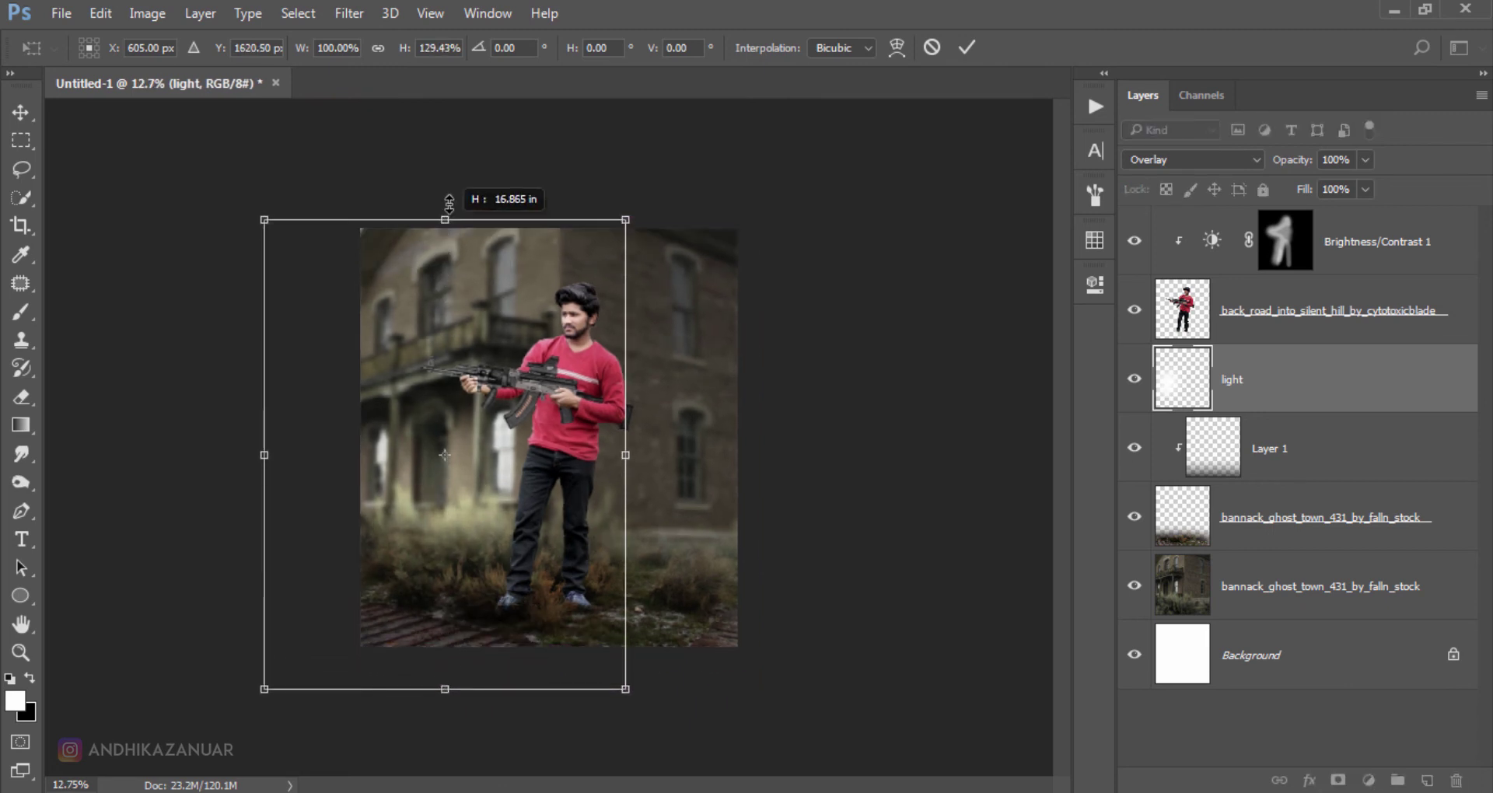
{"action": "left_click_drag", "start_coordinate": [445, 270], "coordinate": [455, 126]}
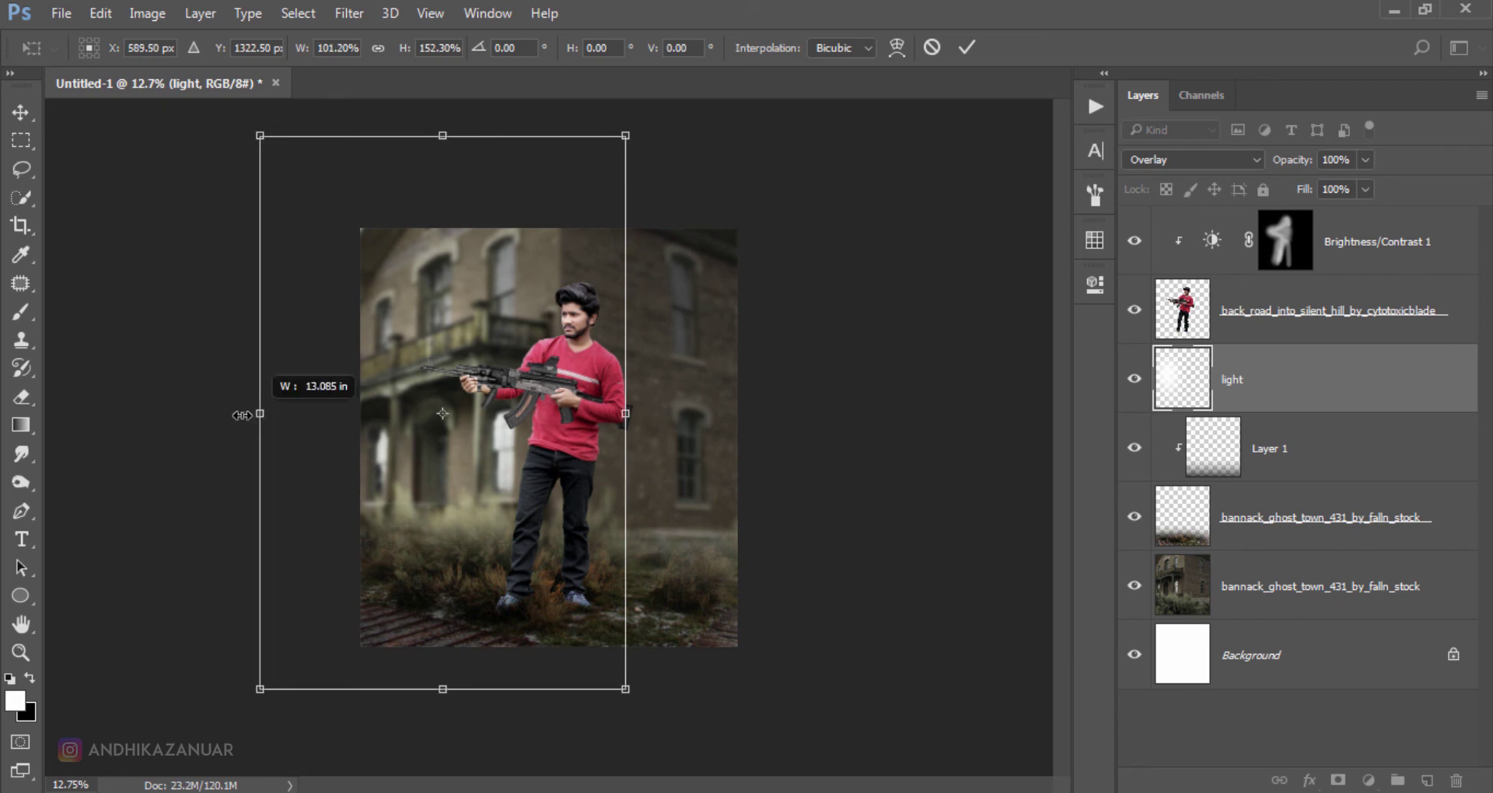
{"action": "left_click_drag", "start_coordinate": [265, 422], "coordinate": [206, 417]}
{"action": "left_click_drag", "start_coordinate": [626, 419], "coordinate": [688, 424]}
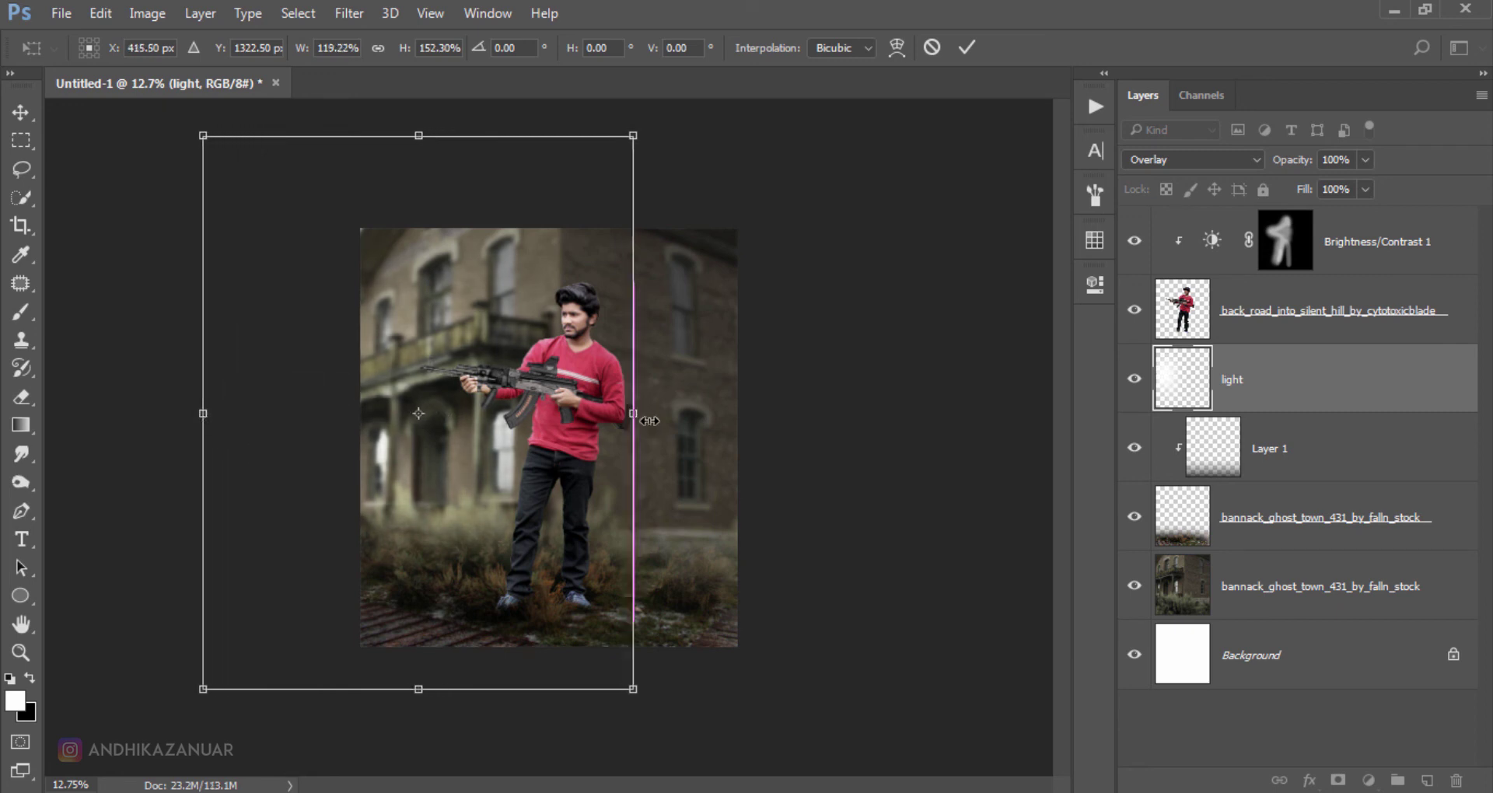
{"action": "left_click_drag", "start_coordinate": [603, 456], "coordinate": [579, 472]}
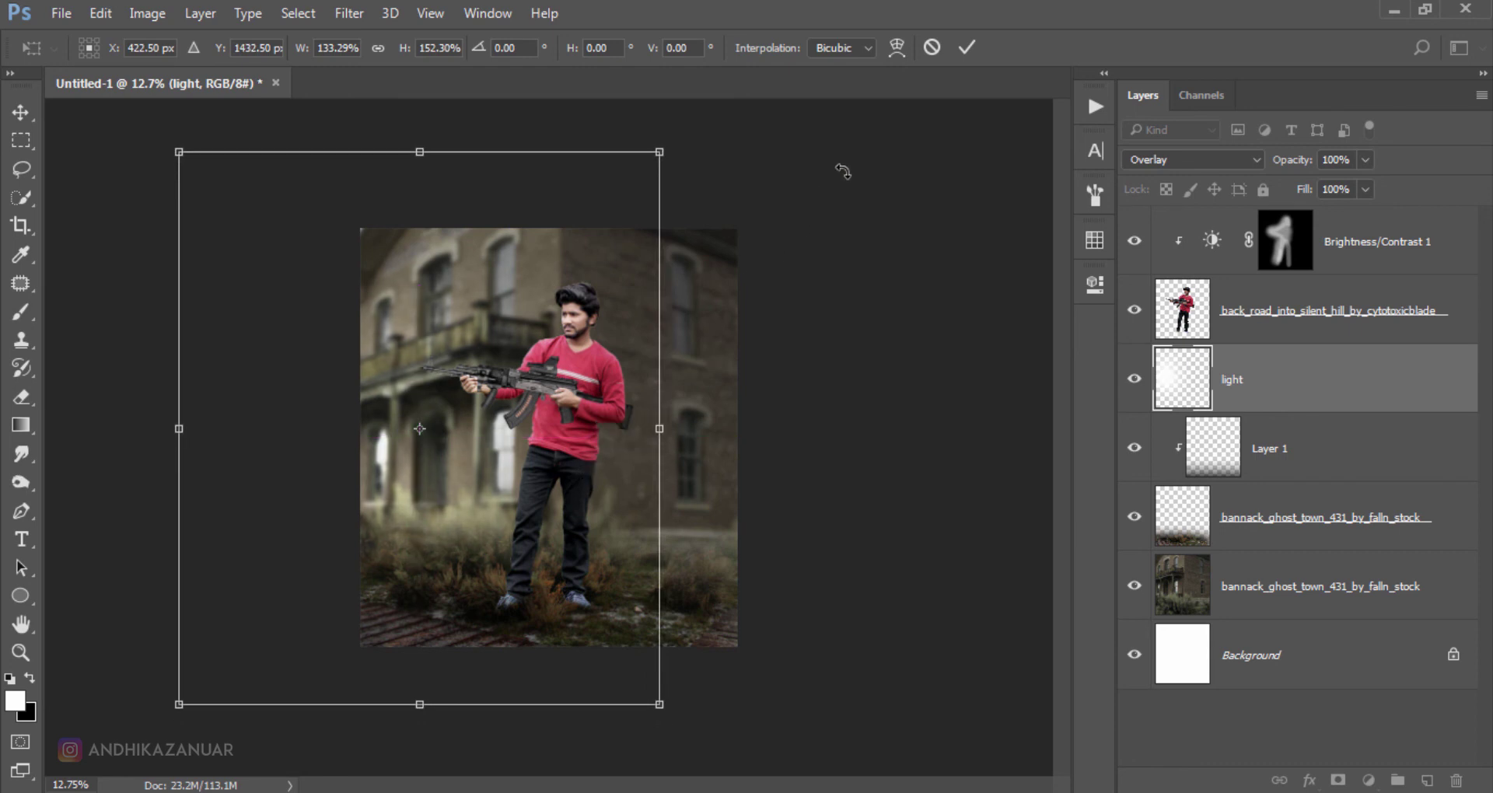
{"action": "left_click", "coordinate": [965, 59]}
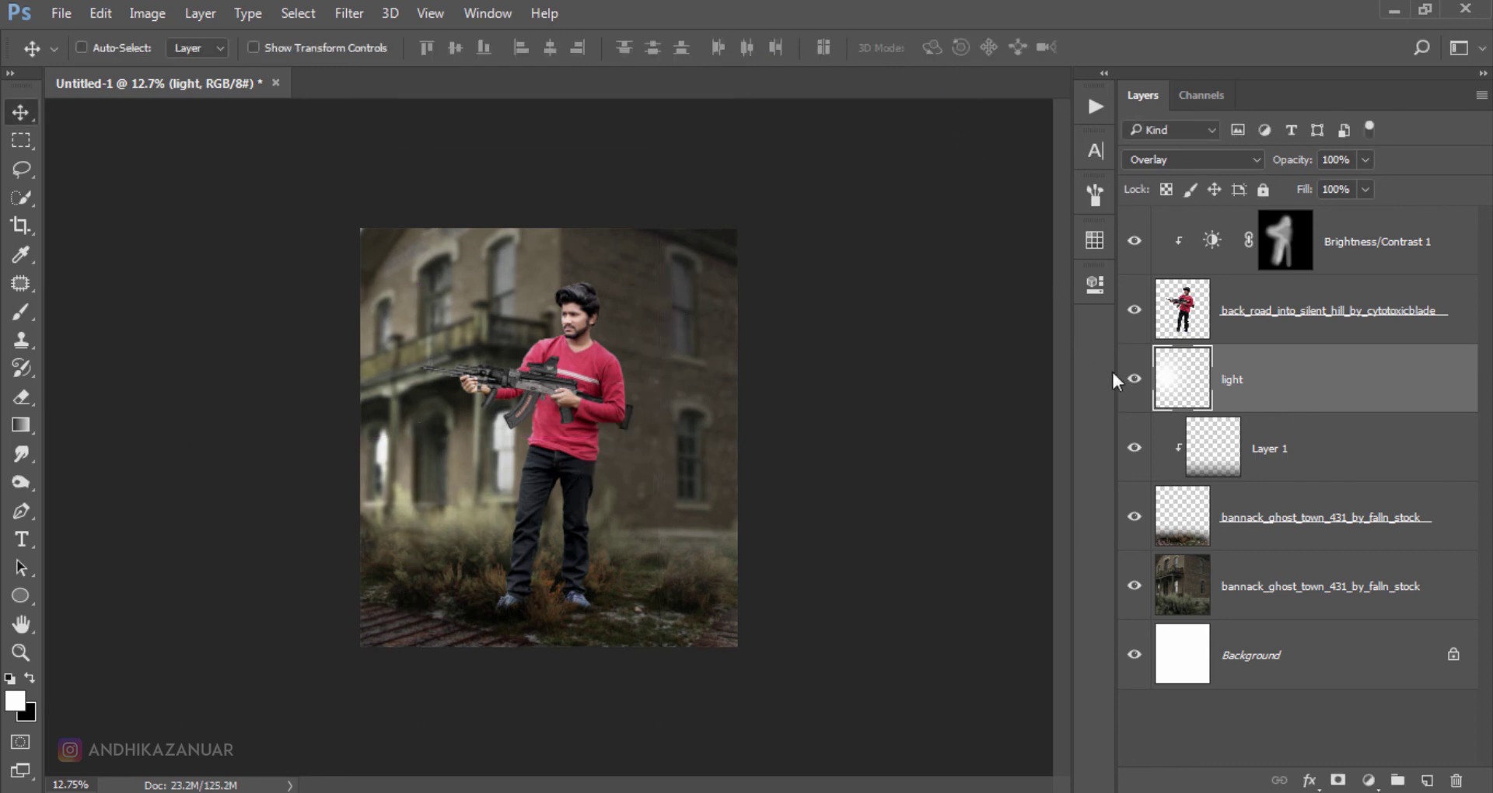
{"action": "scroll", "coordinate": [879, 497], "scroll_direction": "up", "scroll_amount": 2}
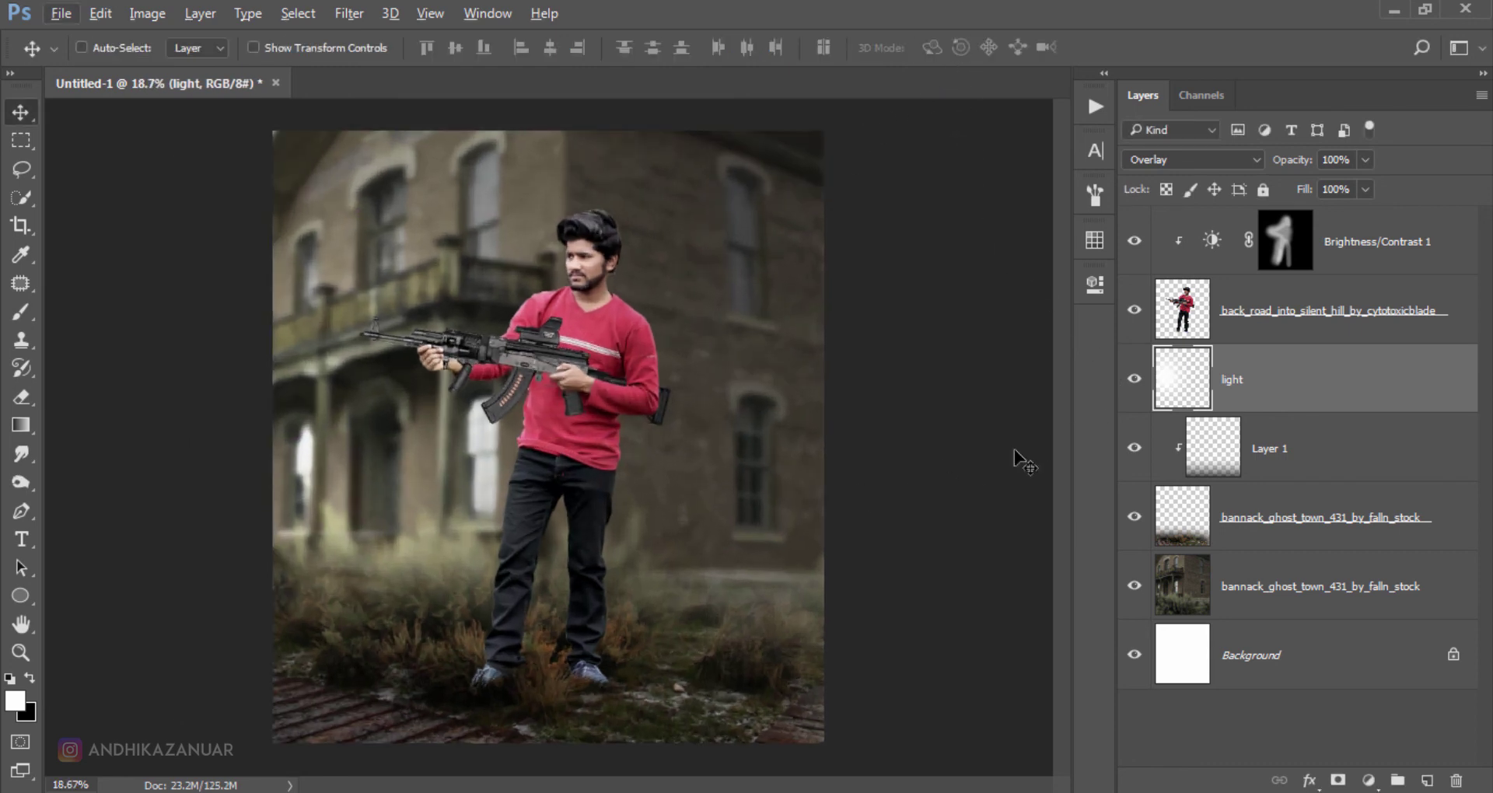
Add a dark grey #171717 Solid Color fill layer above Brightness/Contrast 1.
{"action": "left_click", "coordinate": [1136, 381]}
{"action": "left_click", "coordinate": [1136, 381]}
{"action": "left_click", "coordinate": [1360, 256]}
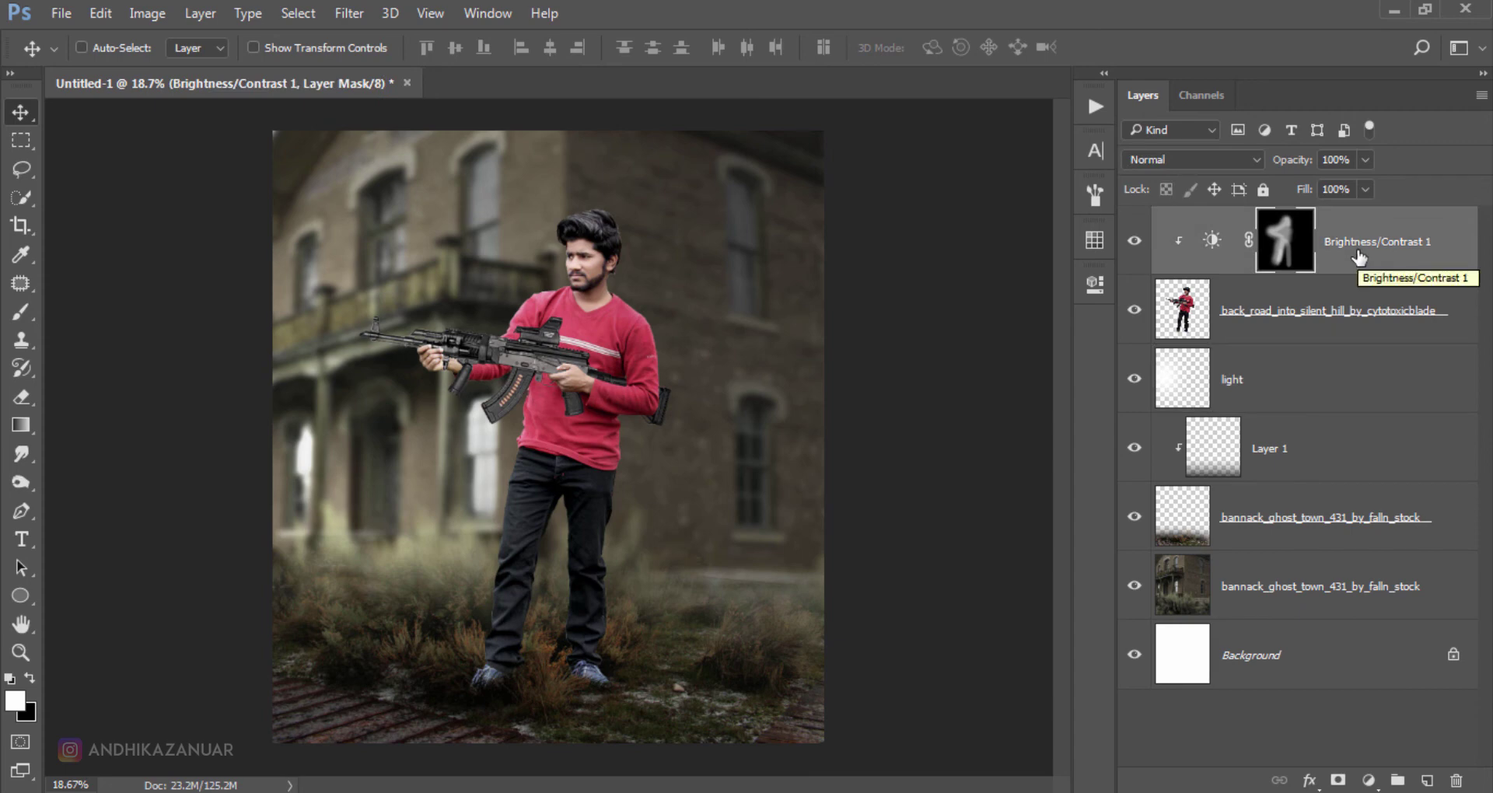
{"action": "key", "text": "ctrl+2"}
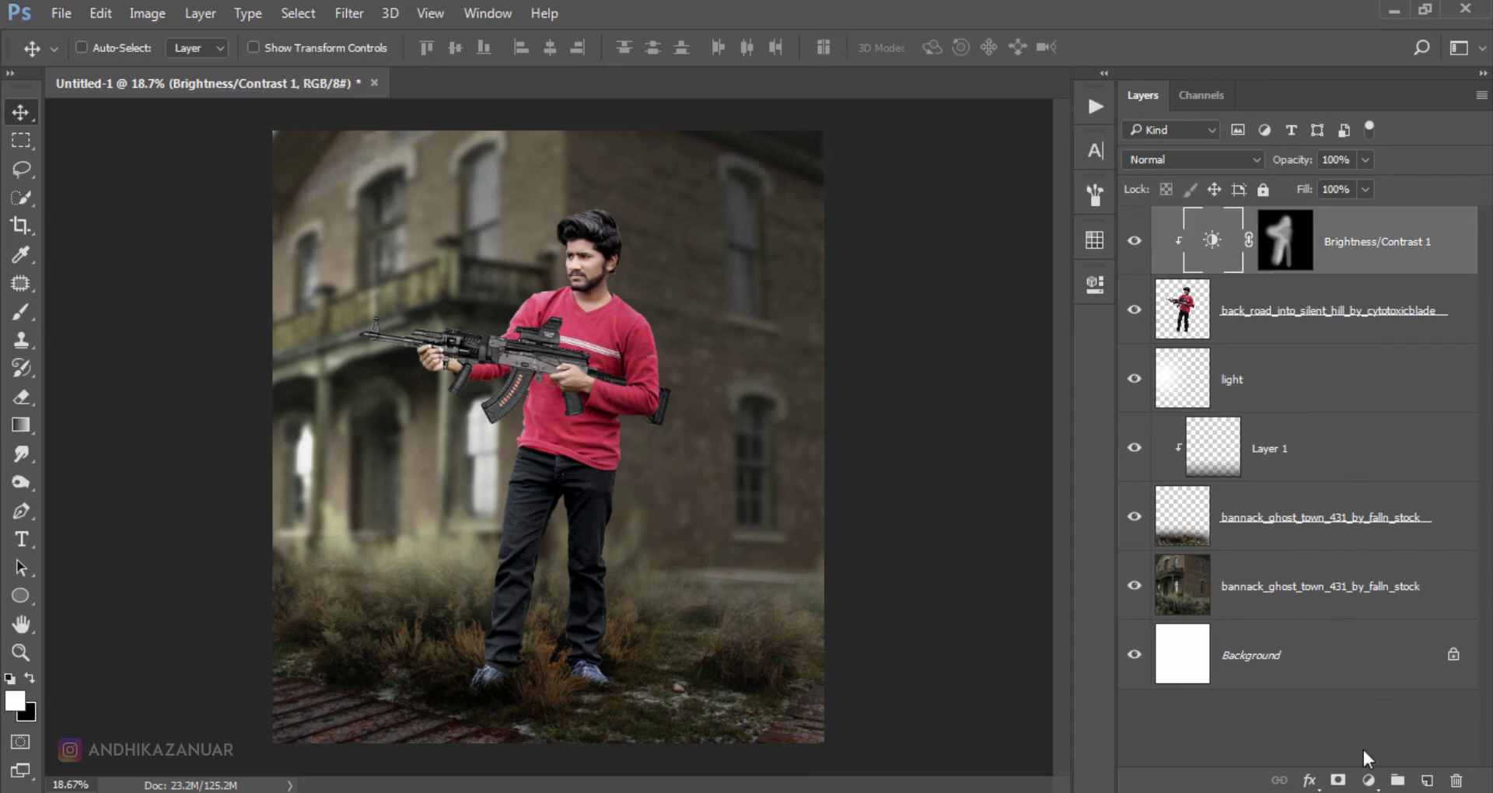
{"action": "left_click", "coordinate": [1369, 780]}
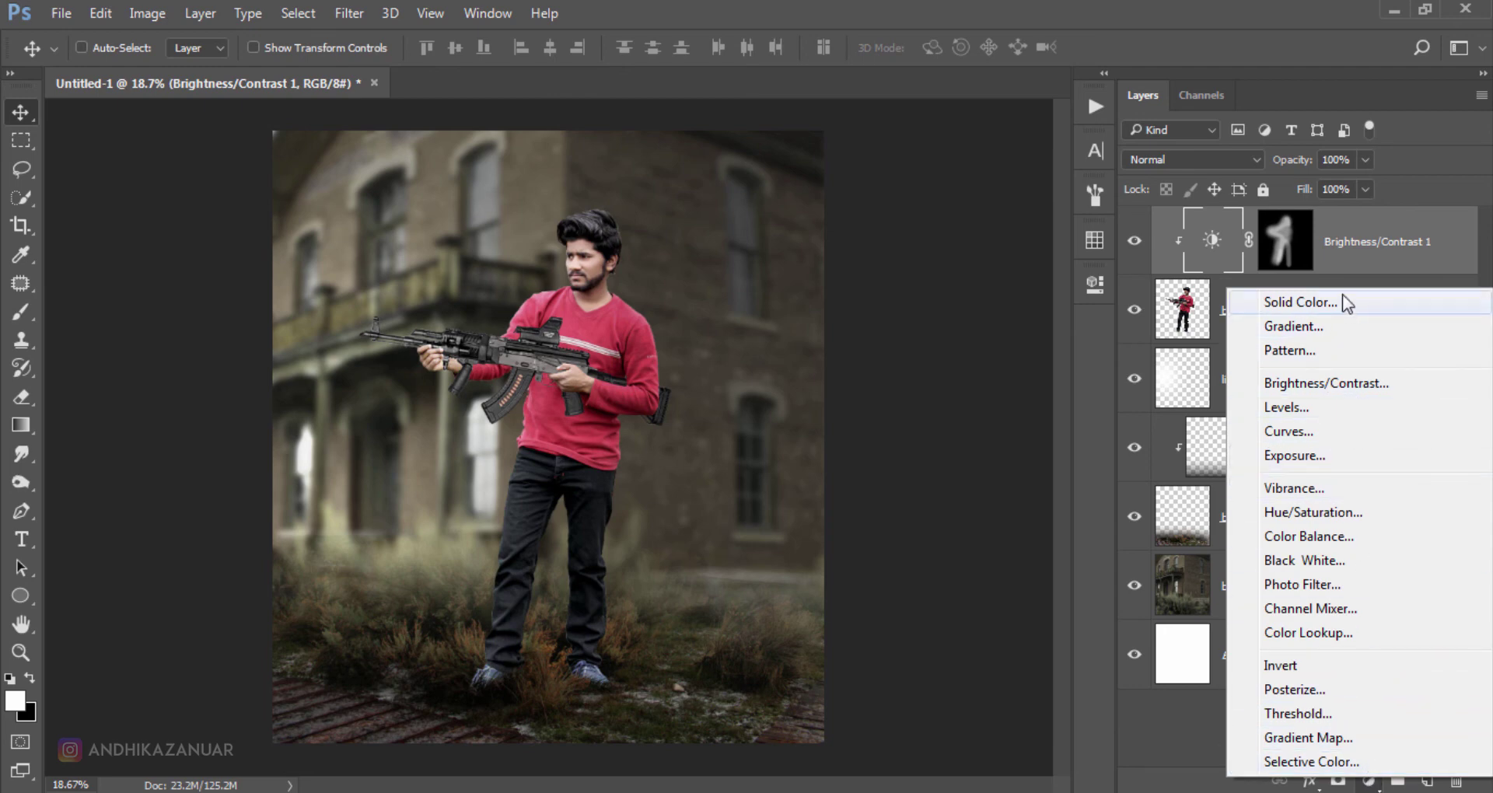
{"action": "left_click", "coordinate": [1342, 302]}
{"action": "left_click_drag", "start_coordinate": [1094, 345], "coordinate": [1181, 343]}
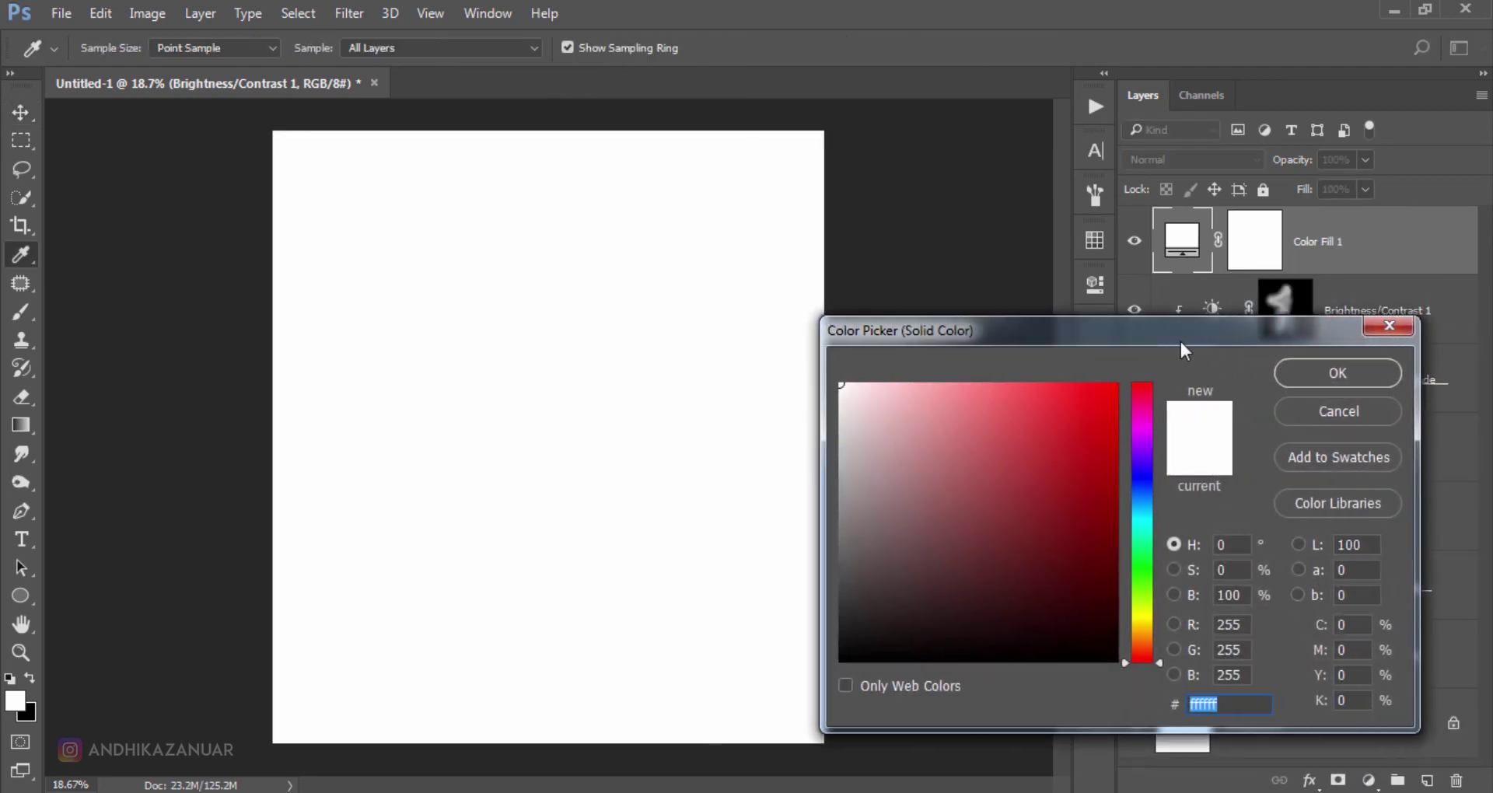
{"action": "left_click", "coordinate": [835, 627]}
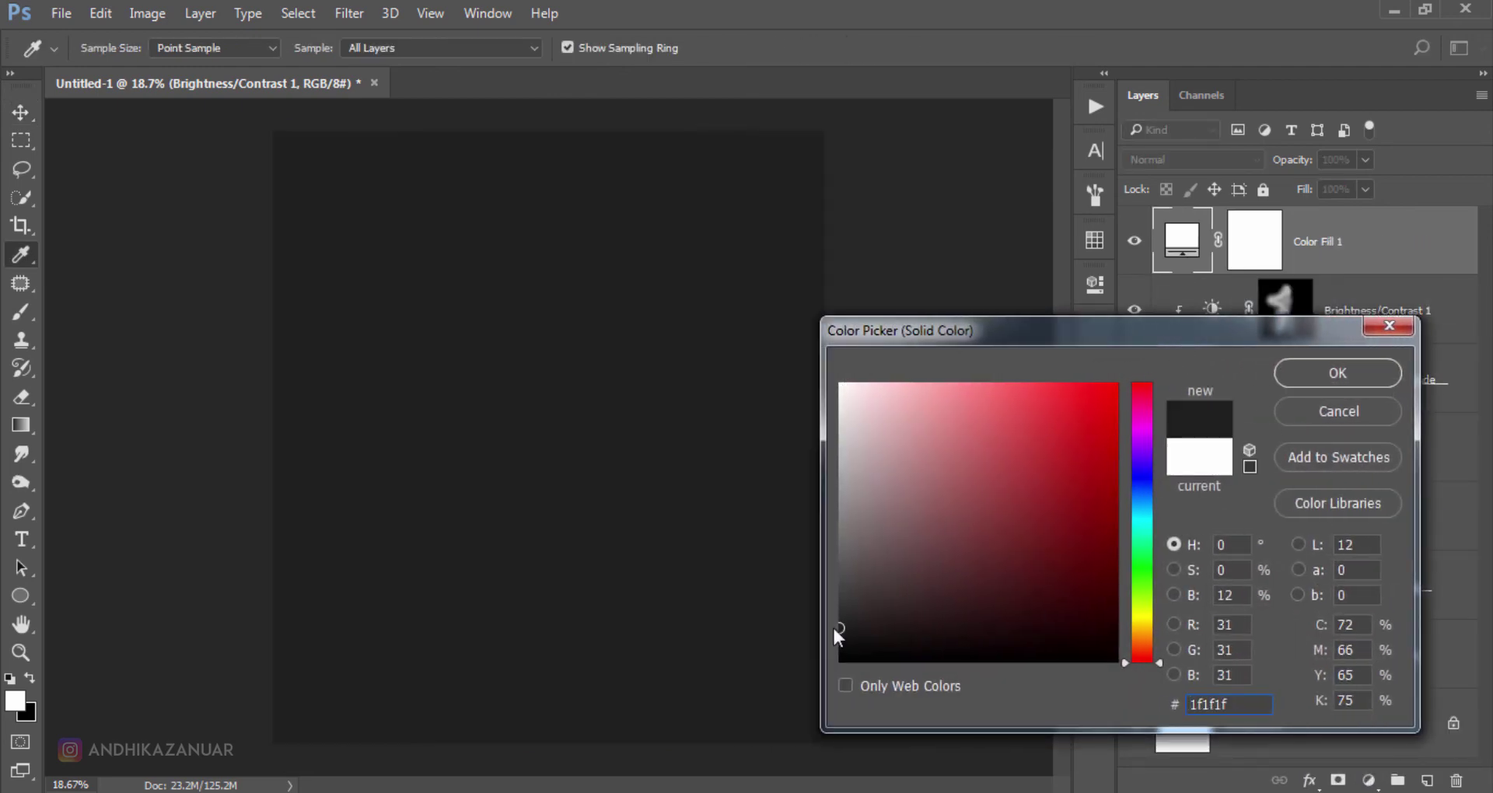
{"action": "left_click", "coordinate": [843, 636]}
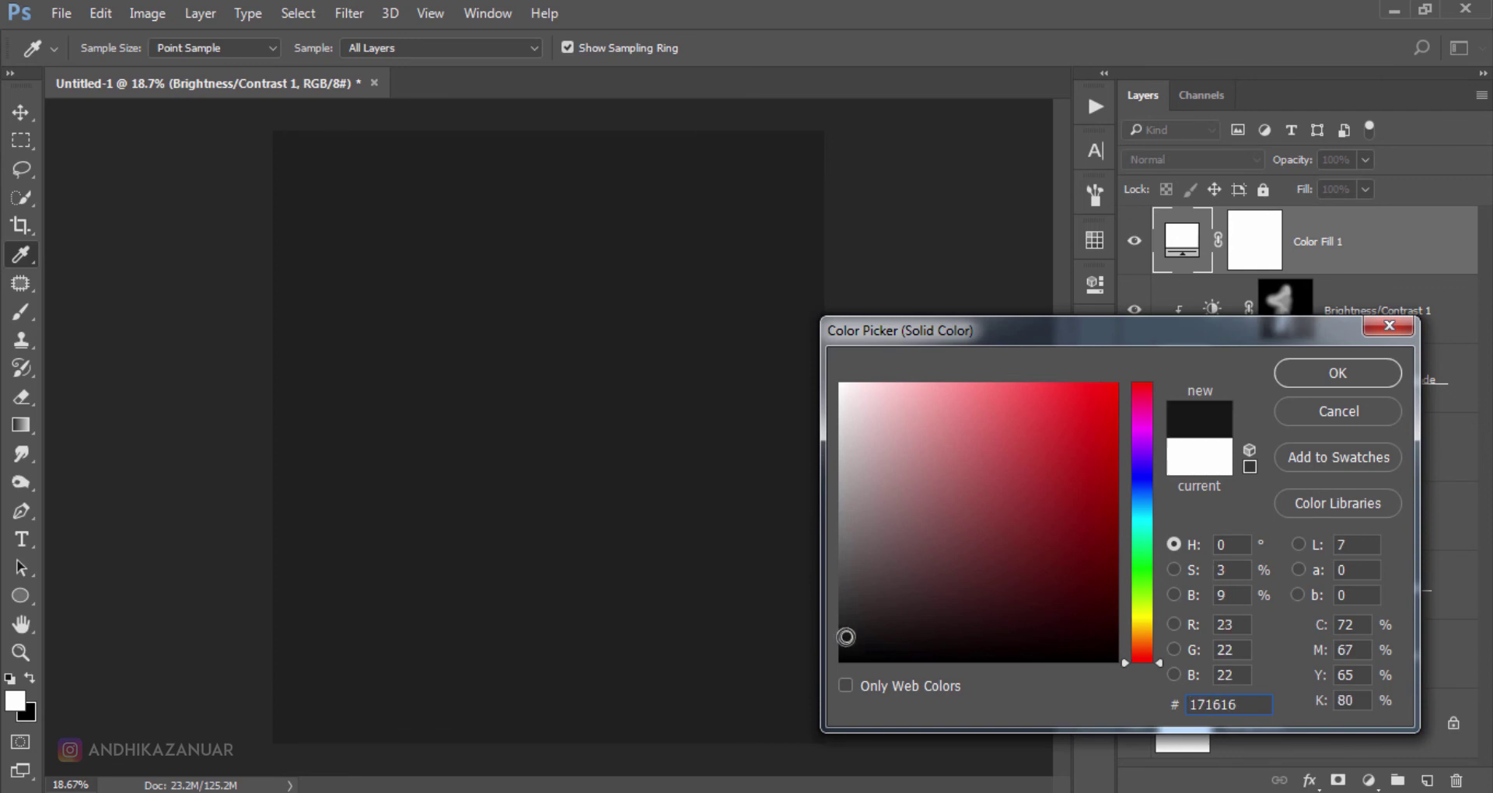
{"action": "left_click", "coordinate": [1328, 377]}
Blend Color Fill 1 in Lighten mode and refine its colour to #0e0e0e.
{"action": "key", "text": "v"}
{"action": "left_click", "coordinate": [1197, 161]}
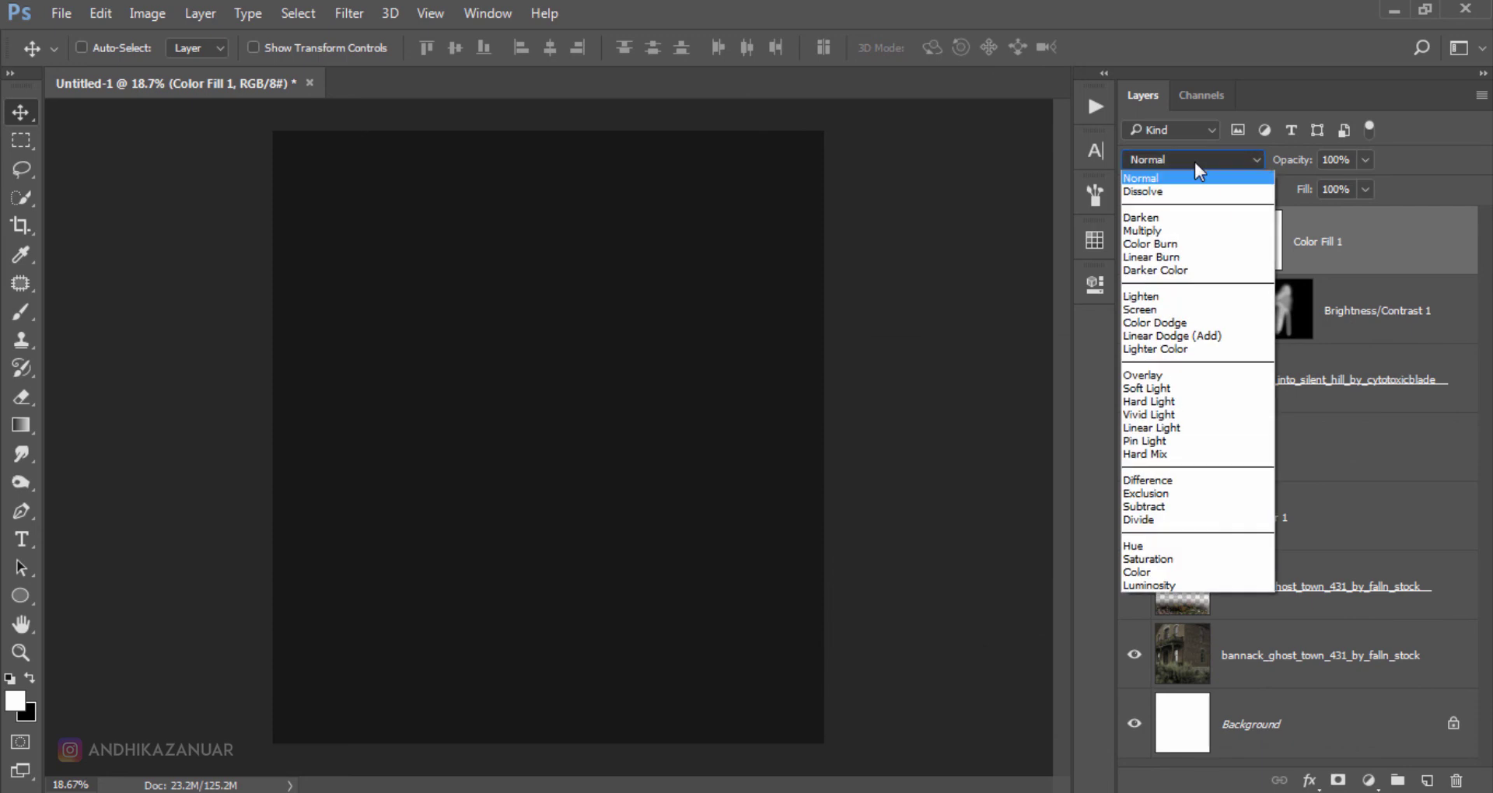
{"action": "left_click", "coordinate": [1197, 297]}
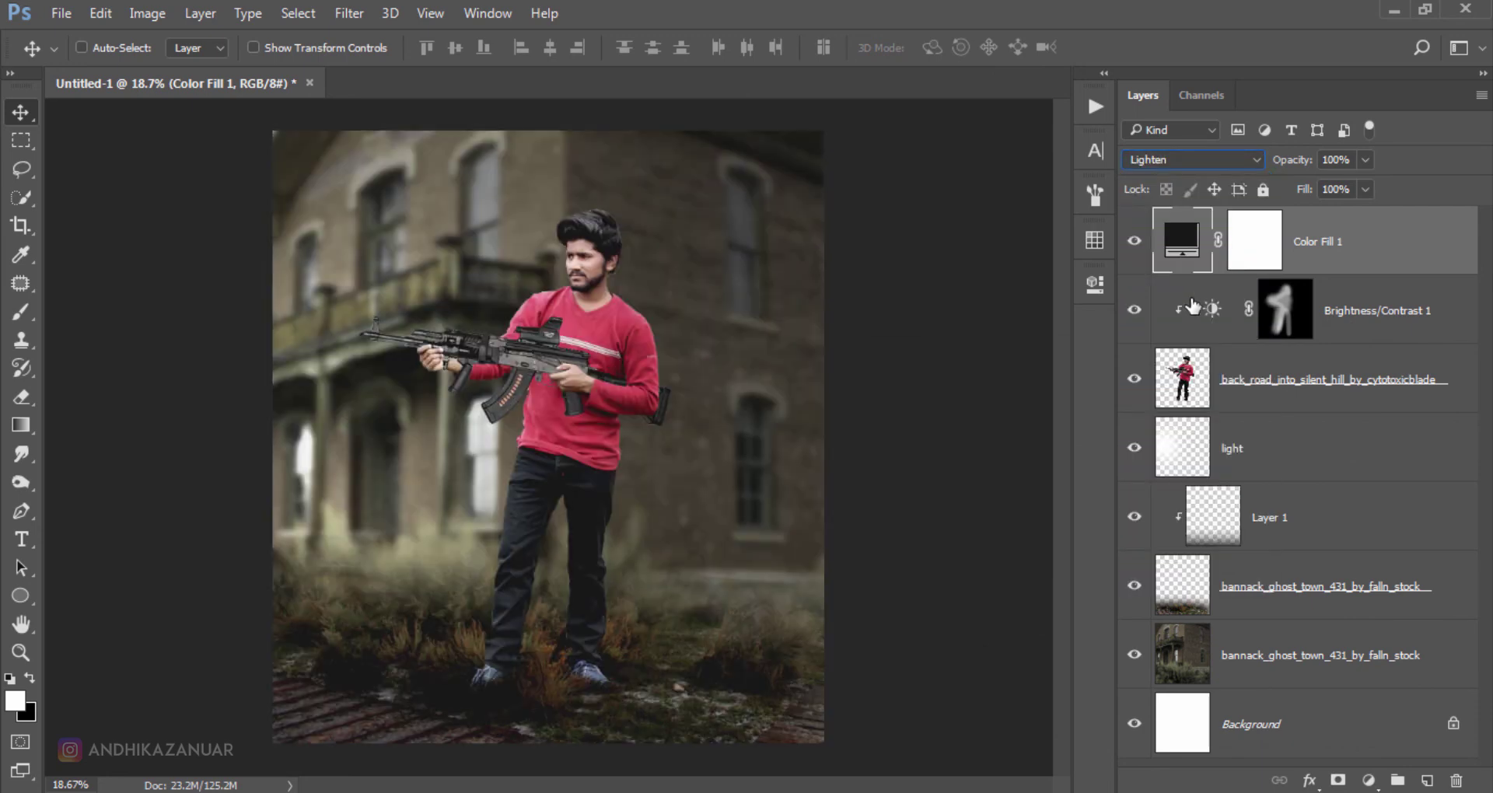
{"action": "left_click", "coordinate": [1135, 241]}
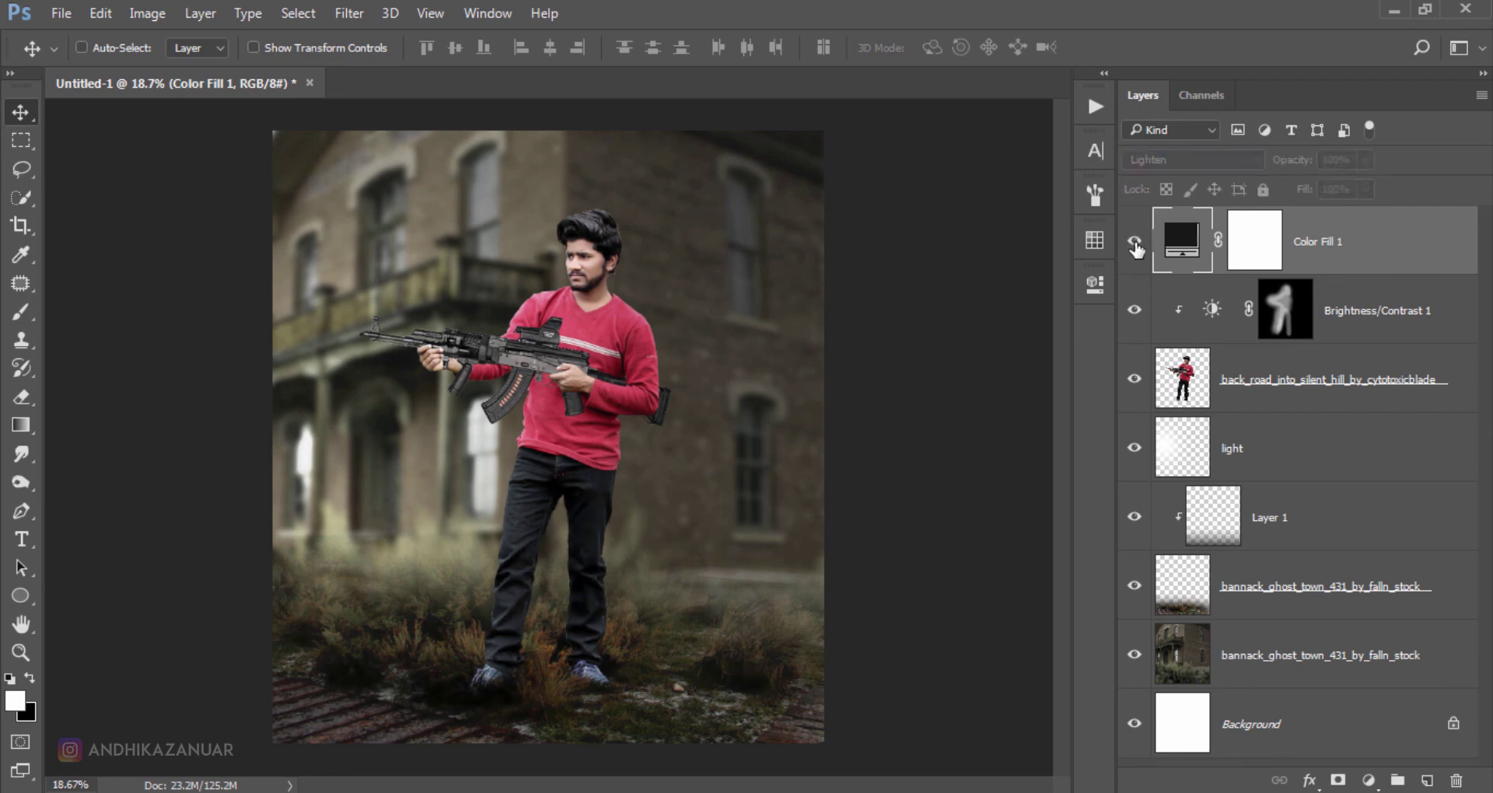
{"action": "left_click", "coordinate": [1135, 243]}
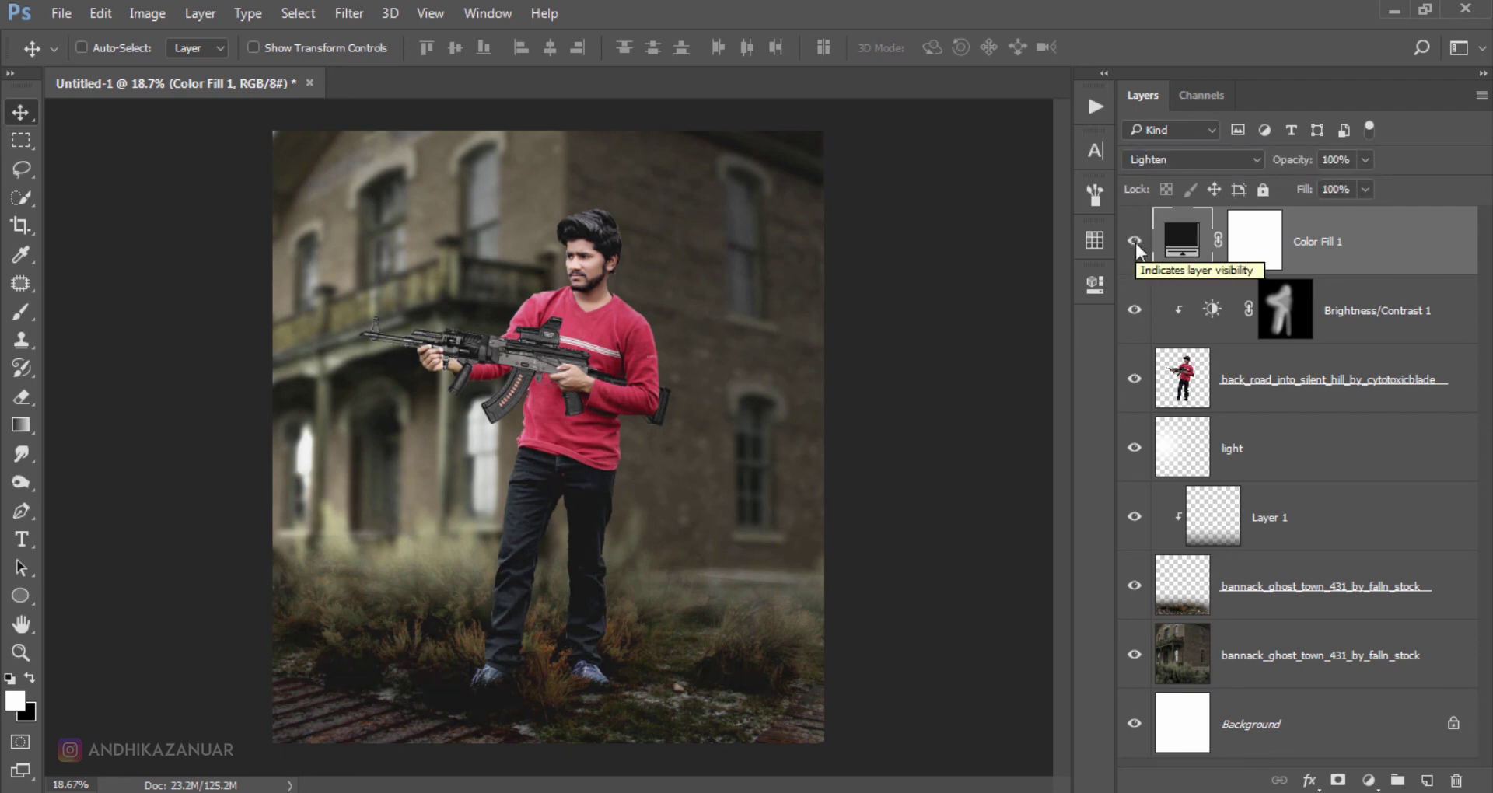
{"action": "double_click", "coordinate": [1179, 251]}
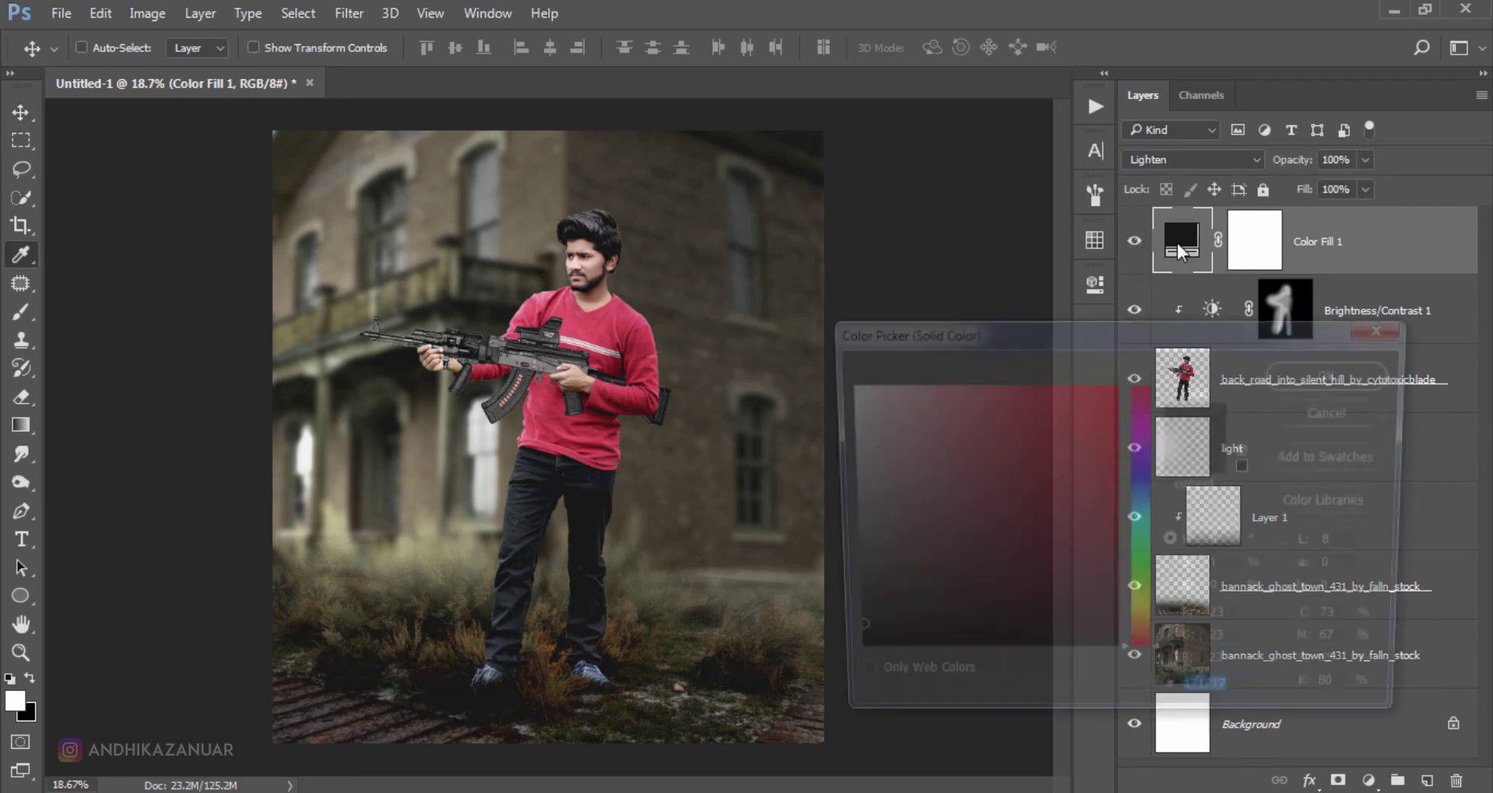
{"action": "left_click", "coordinate": [838, 646]}
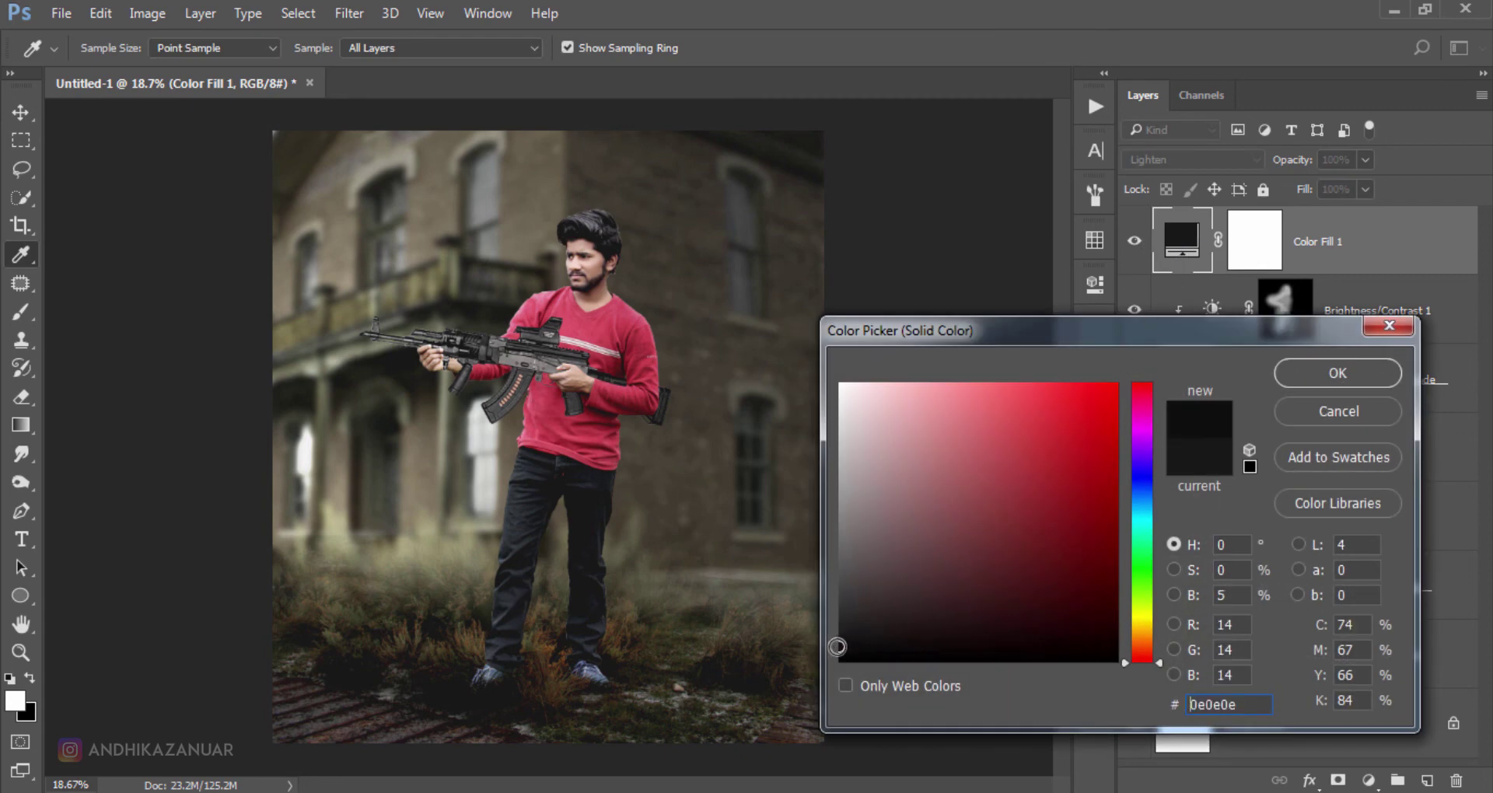
{"action": "left_click", "coordinate": [1312, 371]}
{"action": "left_click", "coordinate": [1136, 243]}
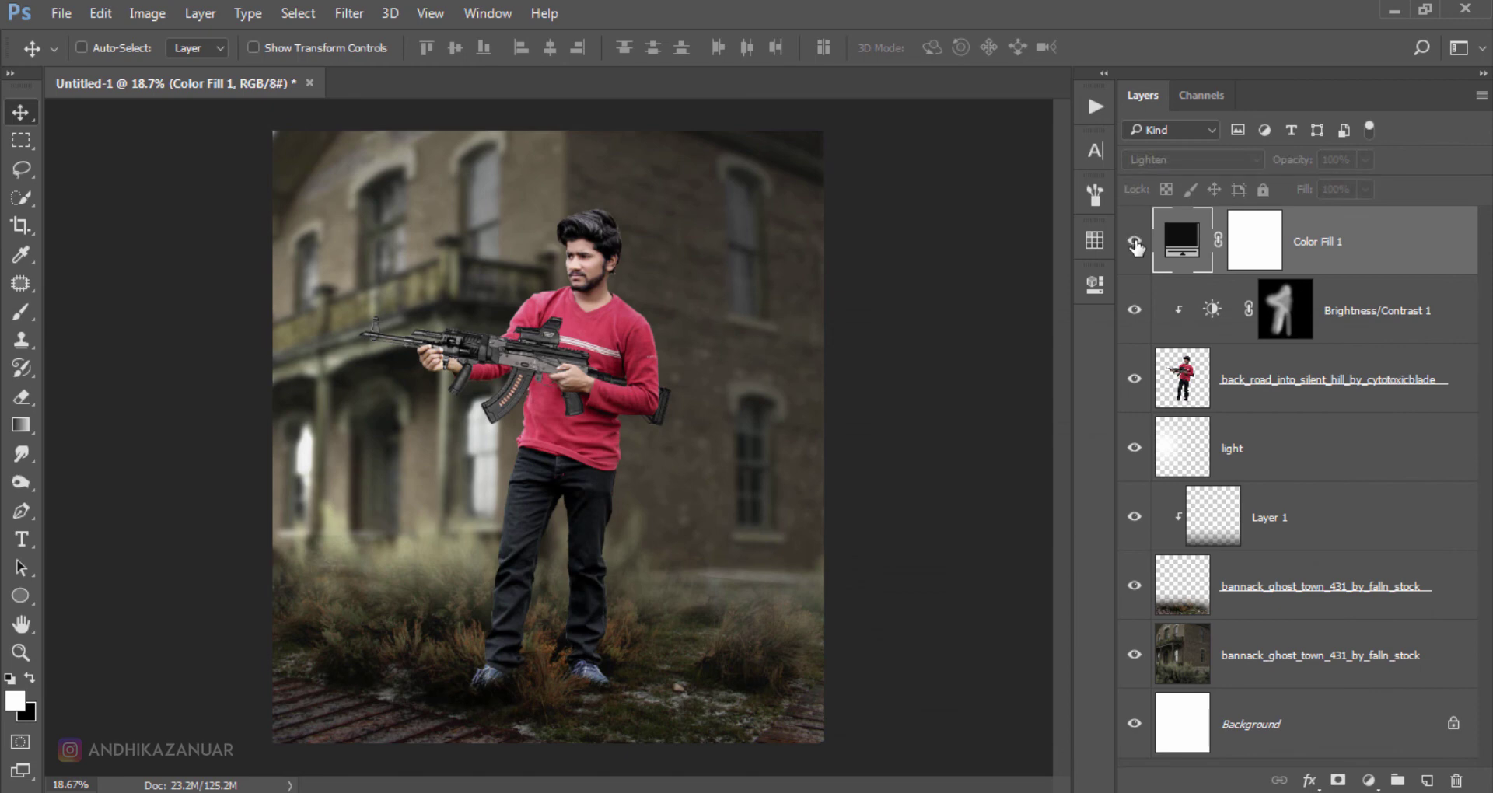
{"action": "left_click", "coordinate": [1135, 243]}
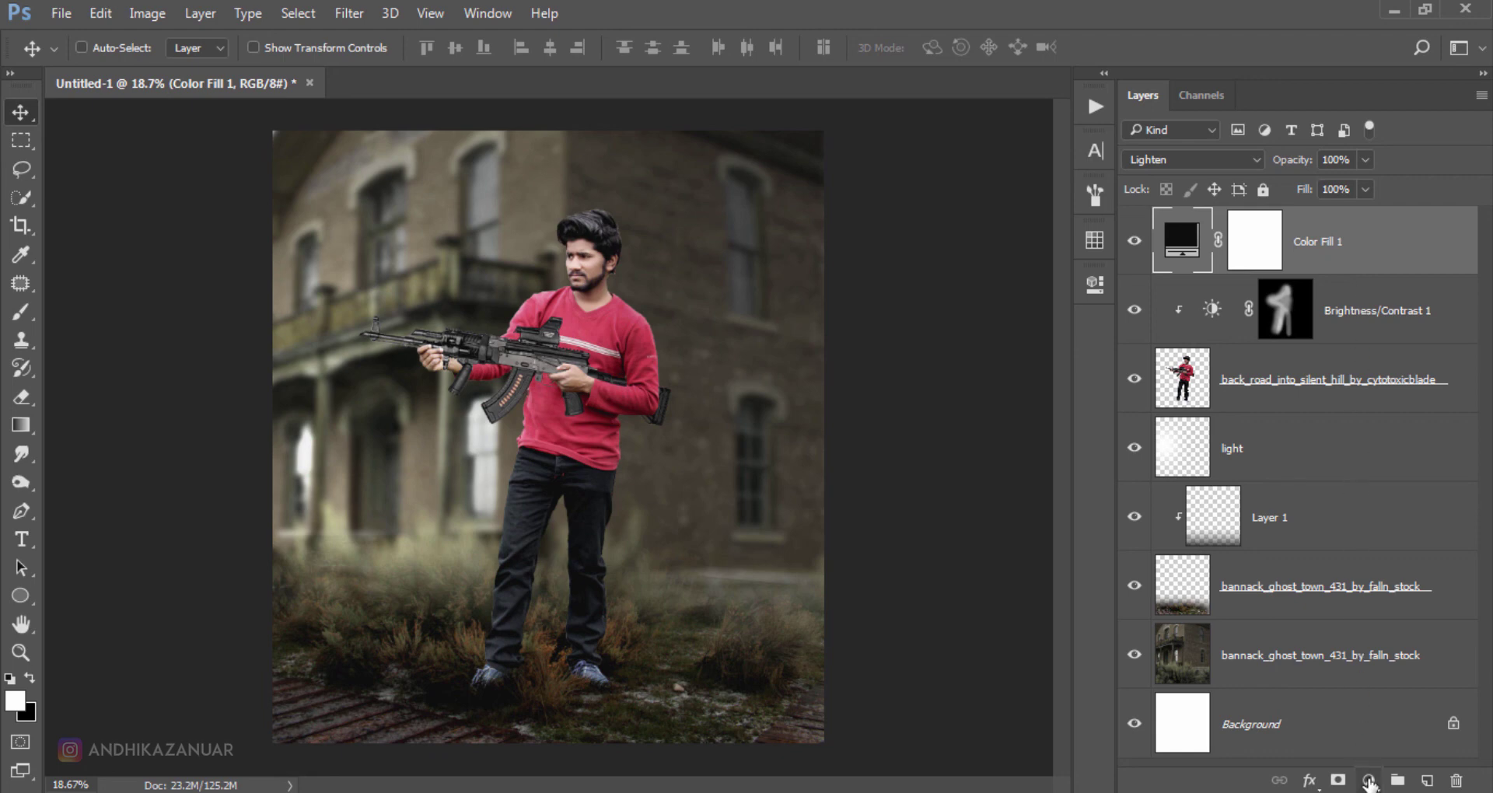
Add an Exposure layer with Offset +0.0057 and Gamma Correction 1.25, then compare before and after.
{"action": "left_click", "coordinate": [1369, 781]}
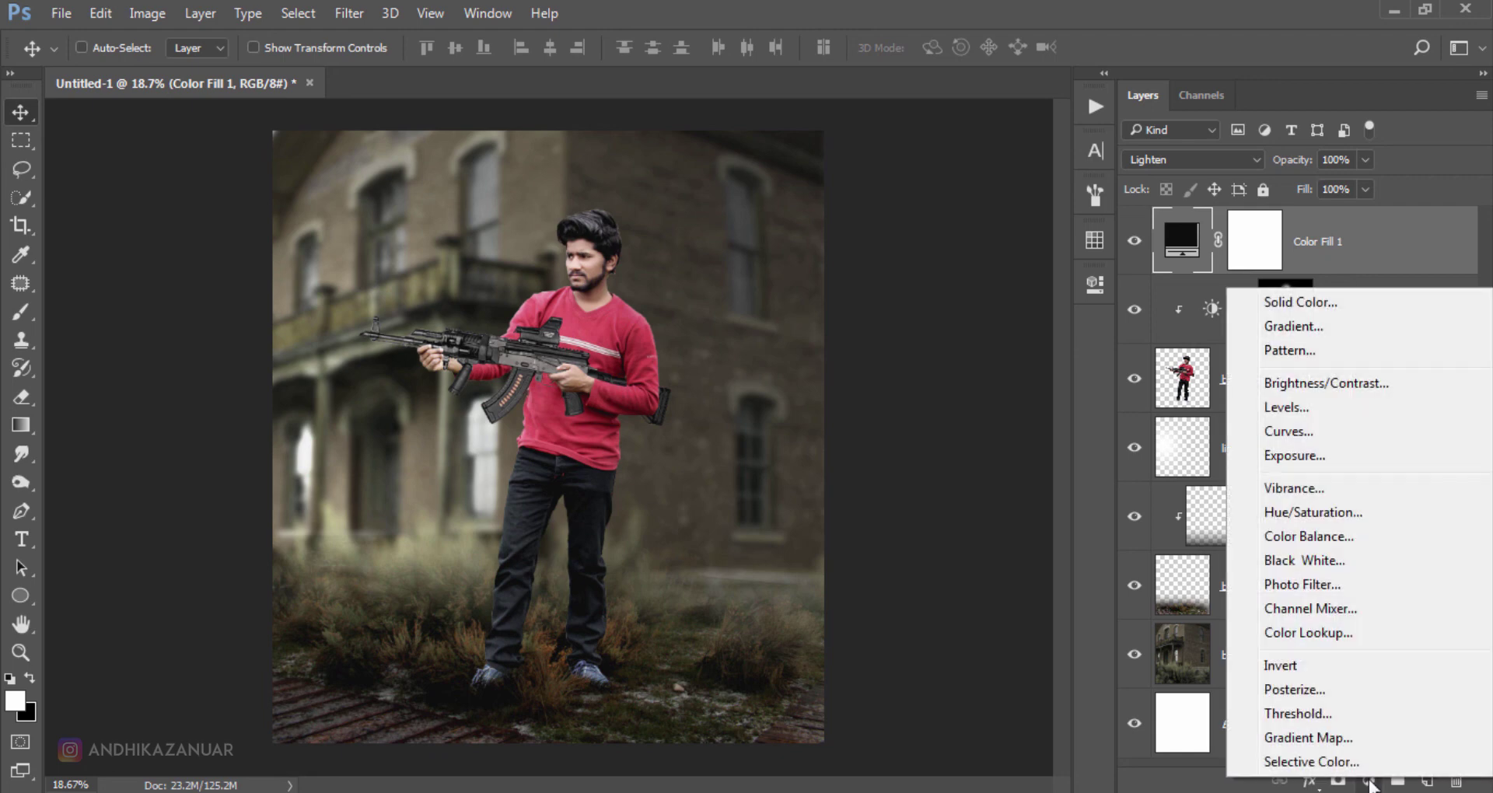
{"action": "left_click", "coordinate": [1370, 458]}
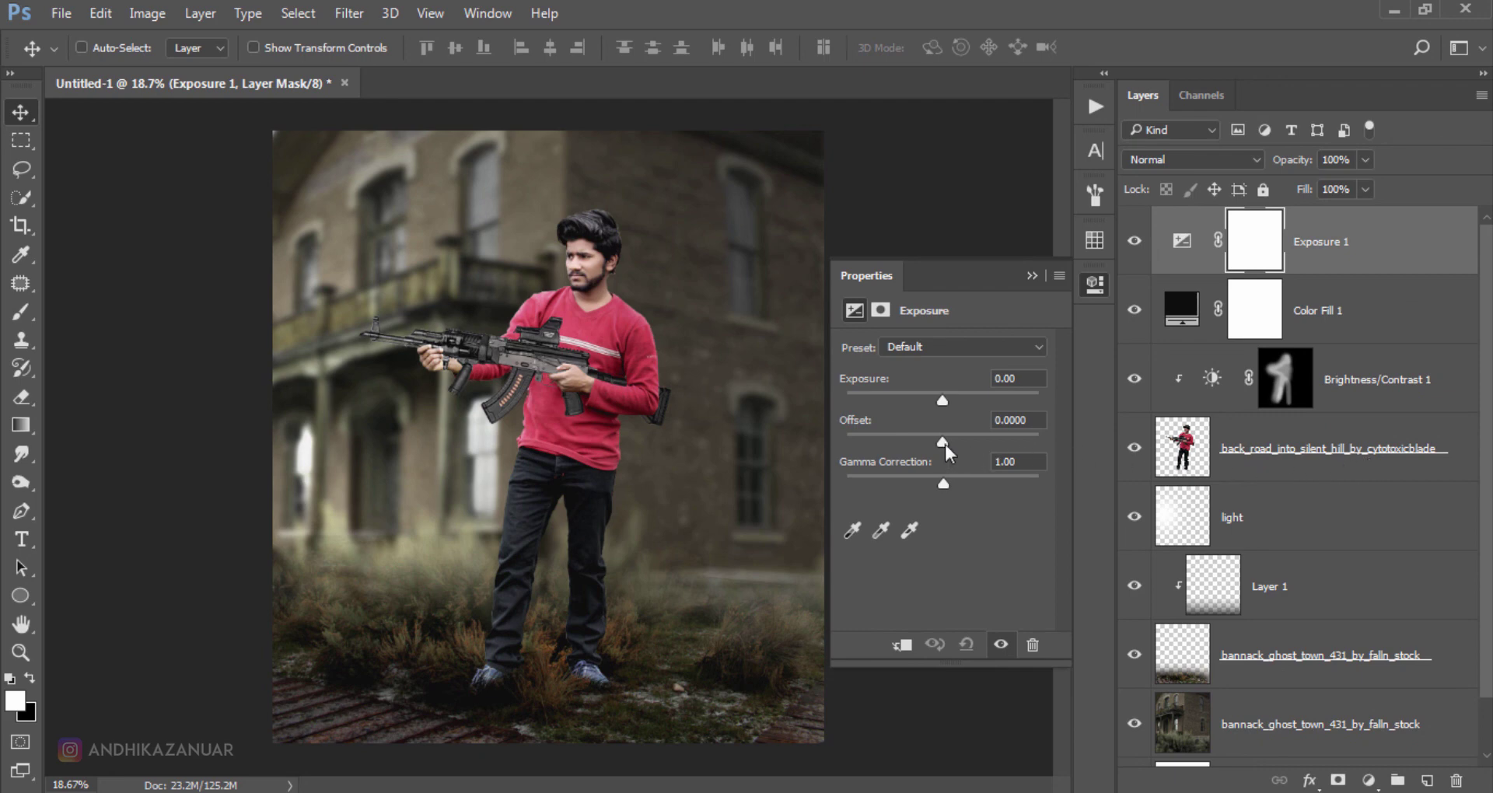
{"action": "left_click_drag", "start_coordinate": [943, 443], "coordinate": [944, 441]}
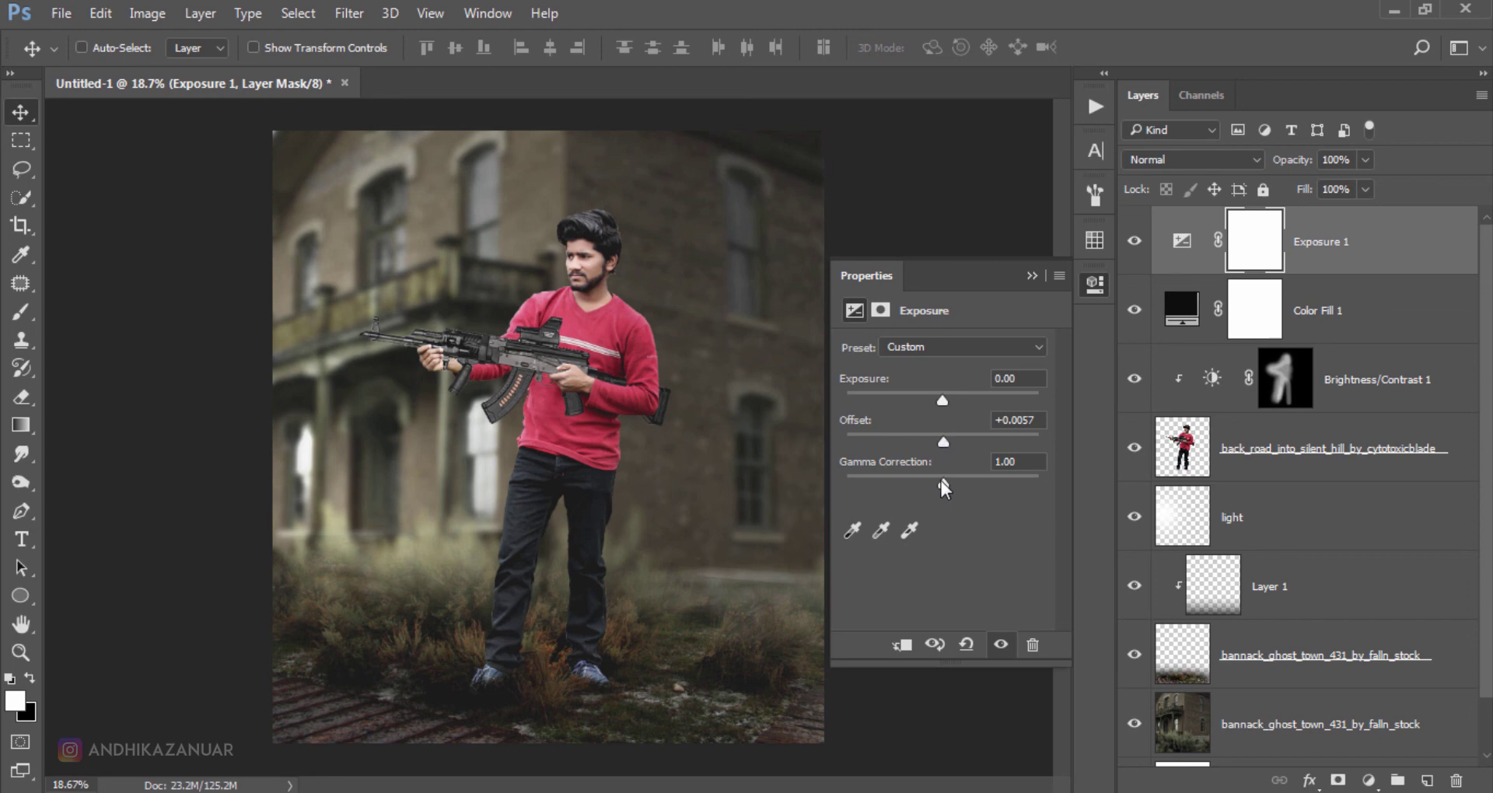
{"action": "left_click_drag", "start_coordinate": [939, 480], "coordinate": [930, 480]}
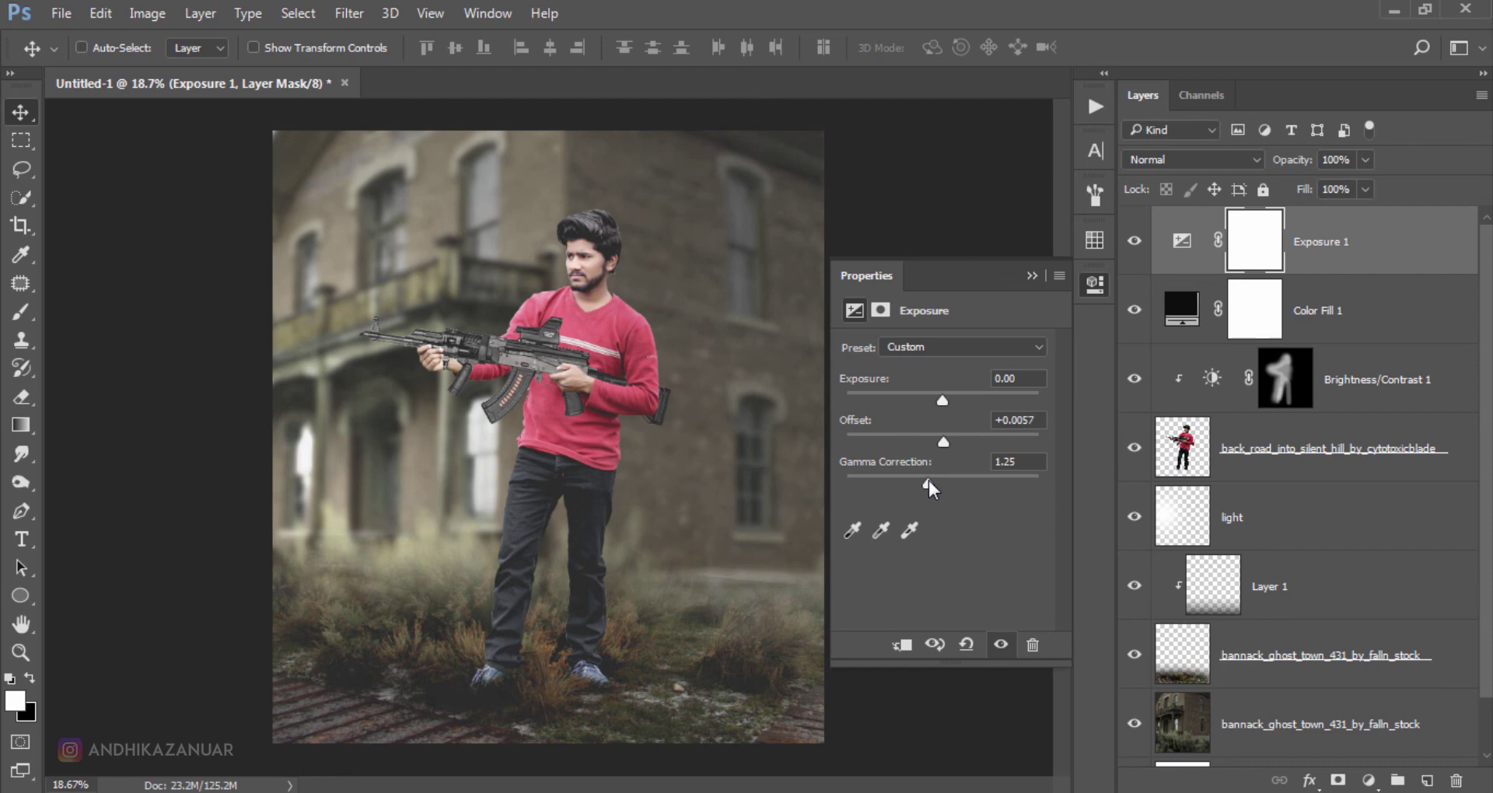
{"action": "left_click", "coordinate": [1032, 276]}
{"action": "left_click", "coordinate": [1140, 245]}
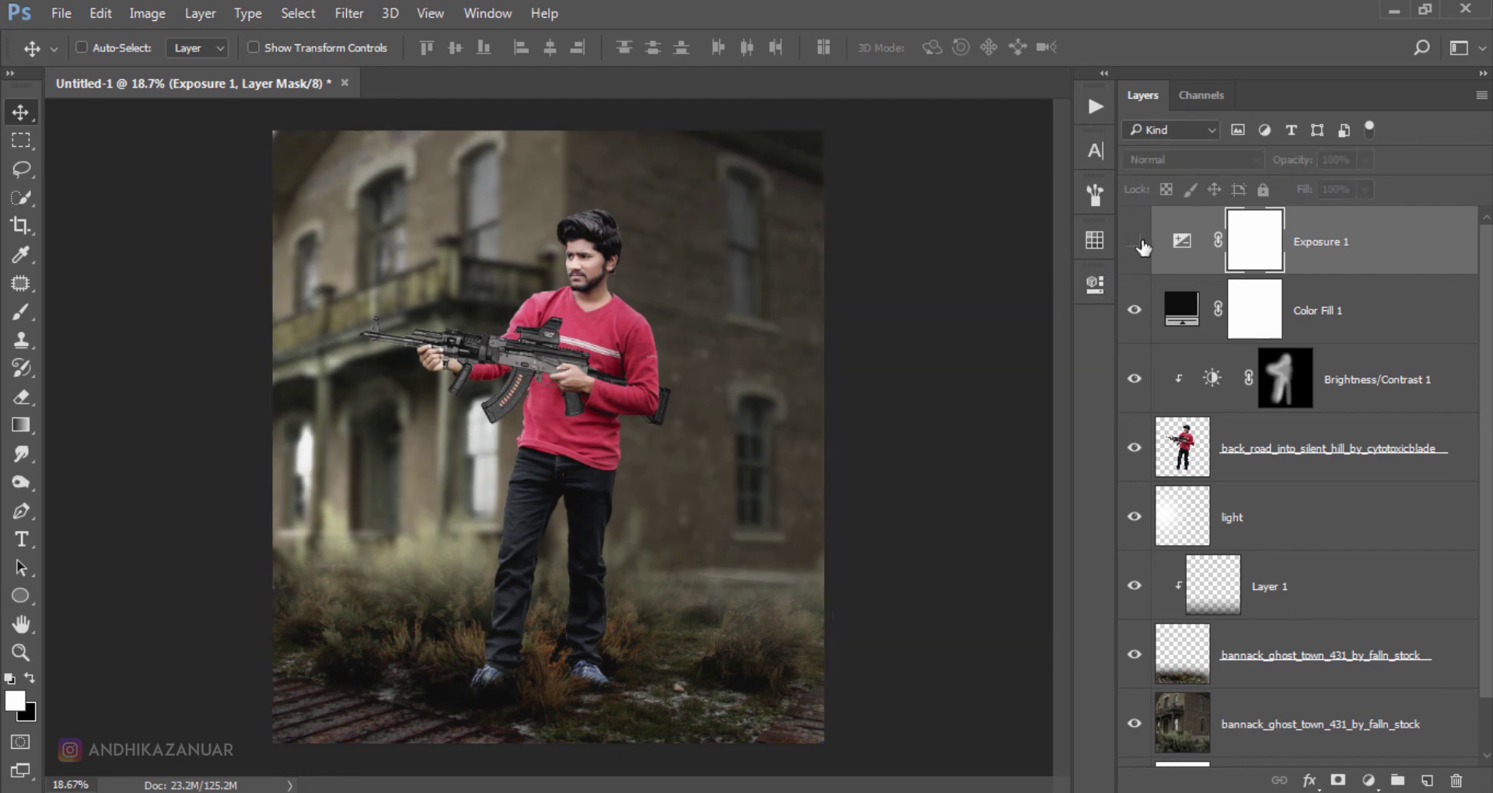
{"action": "left_click", "coordinate": [1140, 244]}
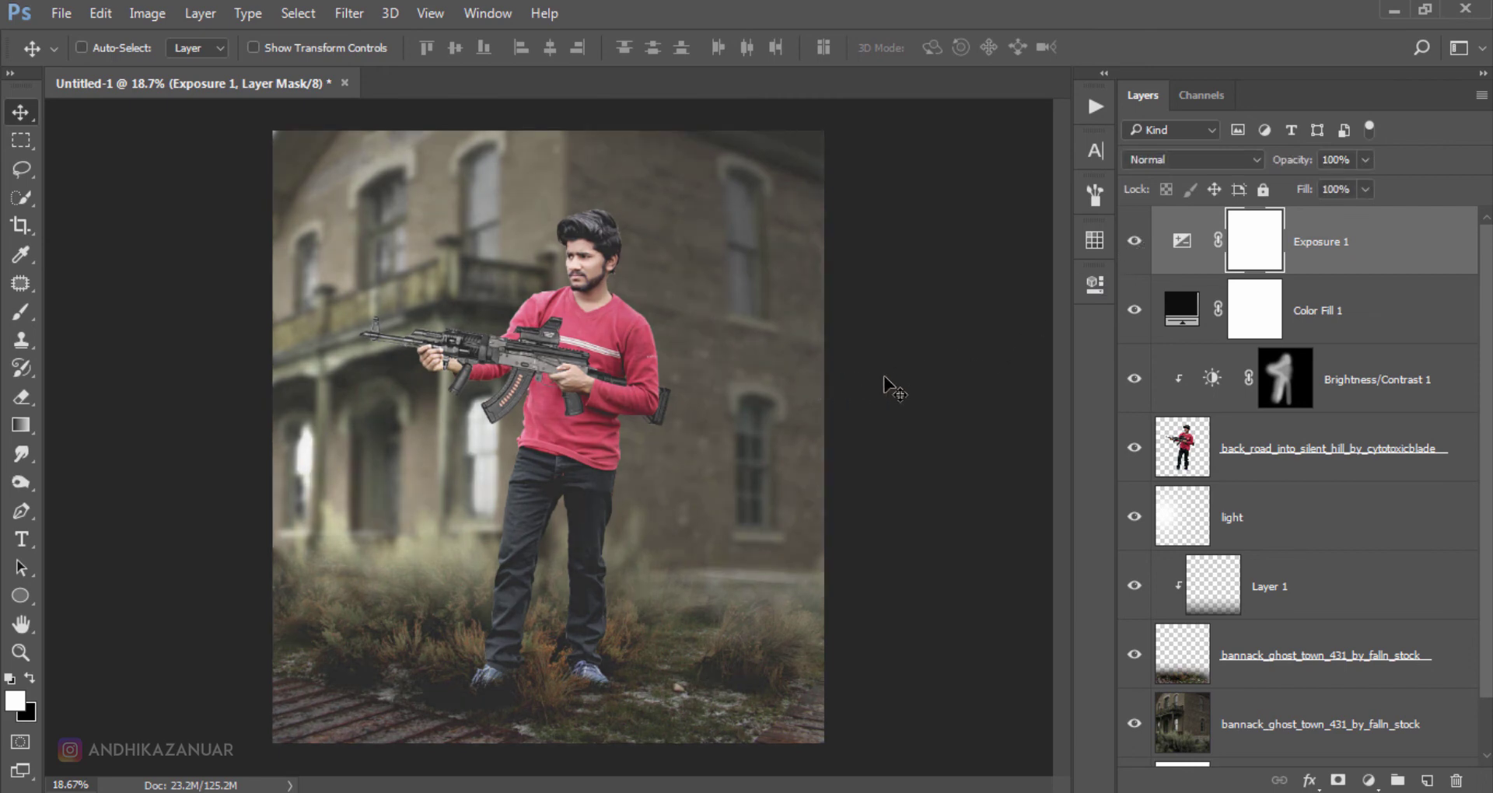
{"action": "scroll", "coordinate": [895, 389], "scroll_direction": "up", "scroll_amount": 2}
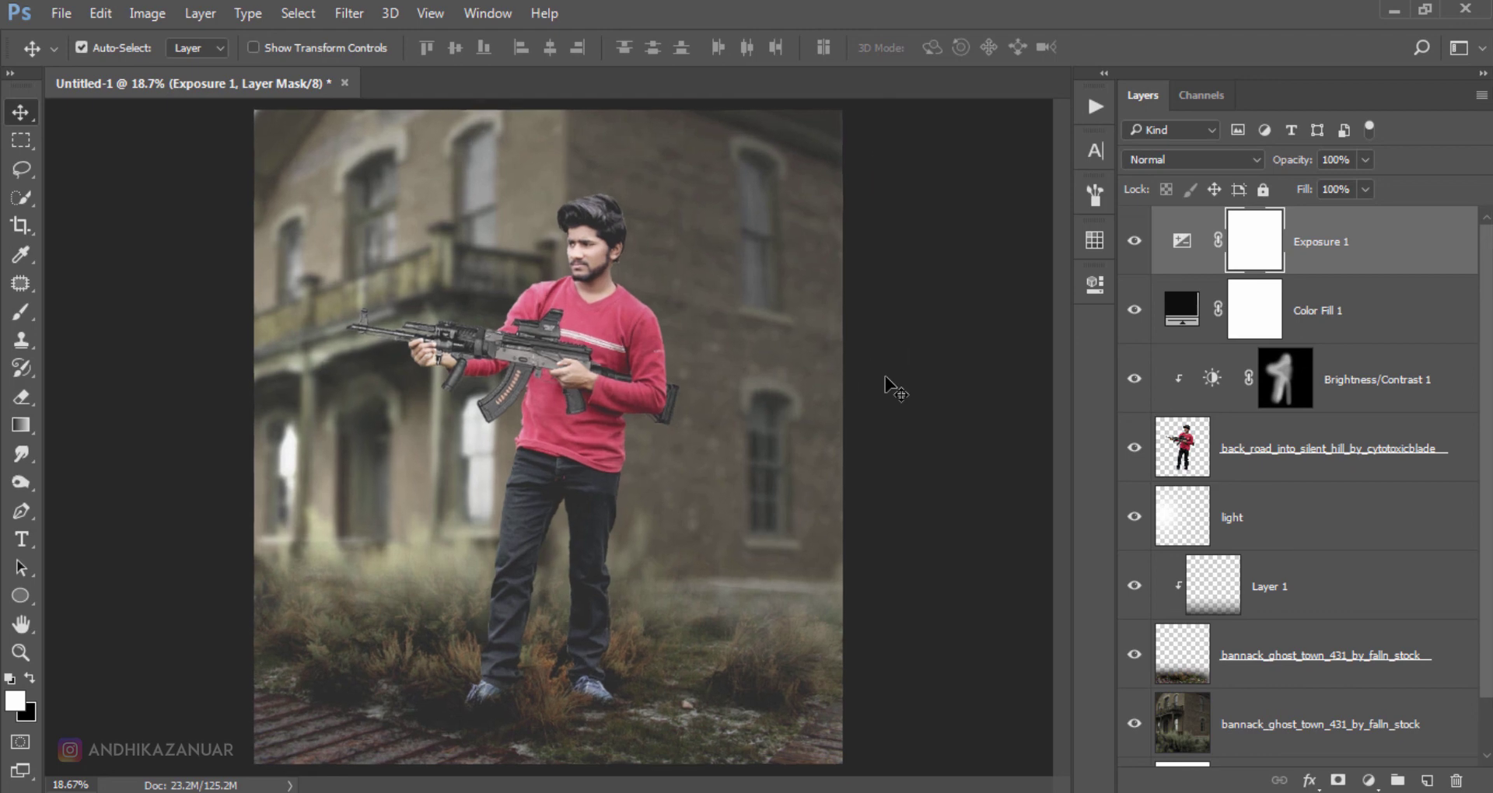